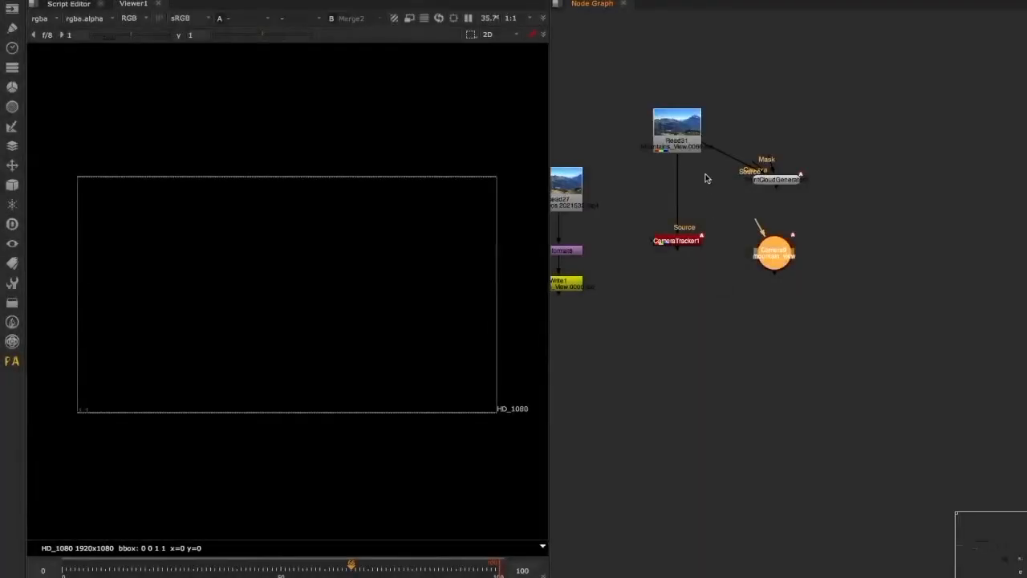
left_click(703, 175)
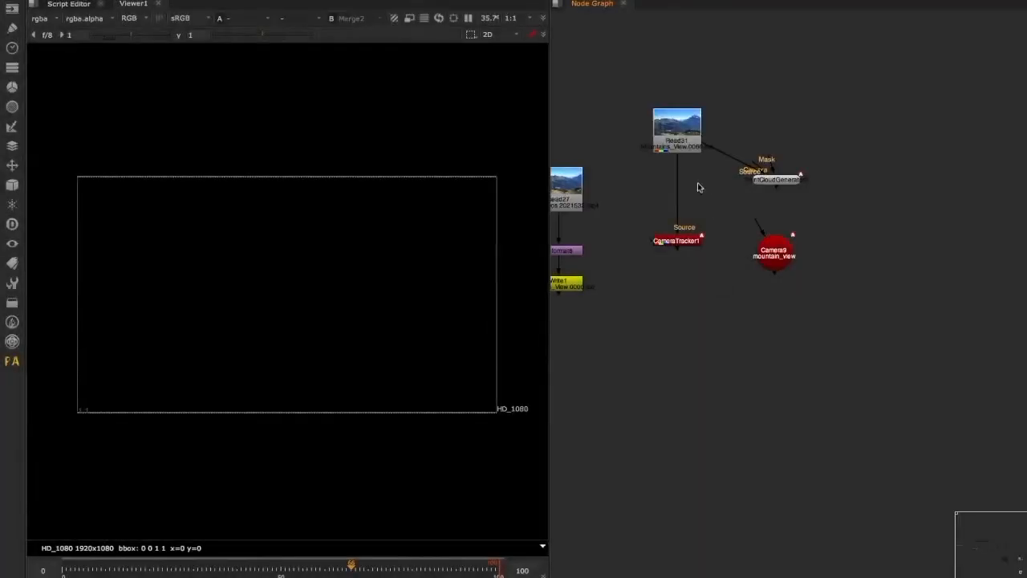
left_click(694, 143)
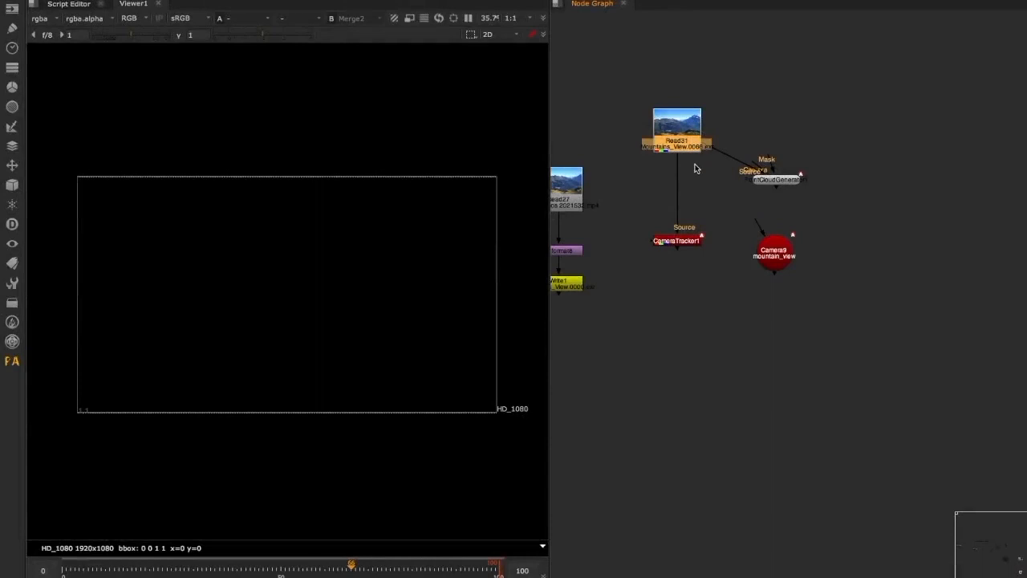
left_click(690, 173)
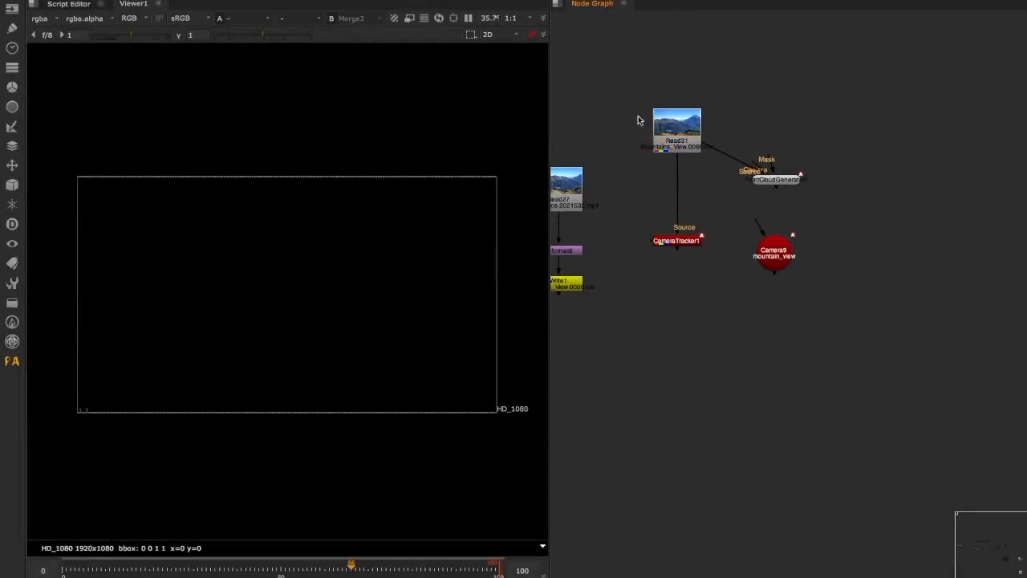
middle_click_drag(704, 181, 742, 187)
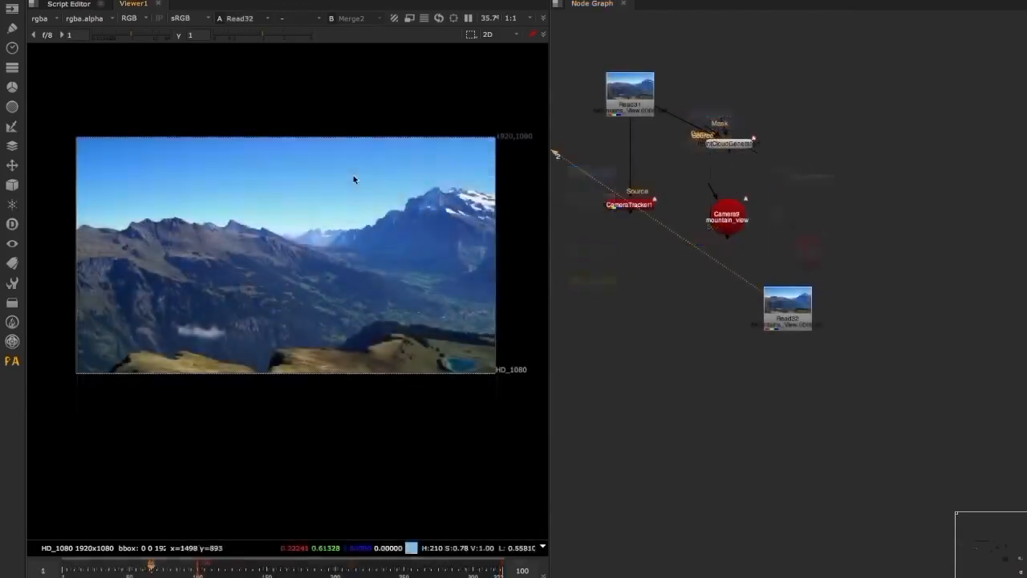
Go to frame 49 and move the Read32 mountain footage node up beside the mountain_view camera
mouse_move(137, 571)
left_mouse_down()
mouse_move(85, 570)
mouse_move(147, 571)
mouse_move(74, 571)
mouse_move(165, 571)
mouse_move(72, 572)
mouse_move(128, 570)
left_mouse_up()
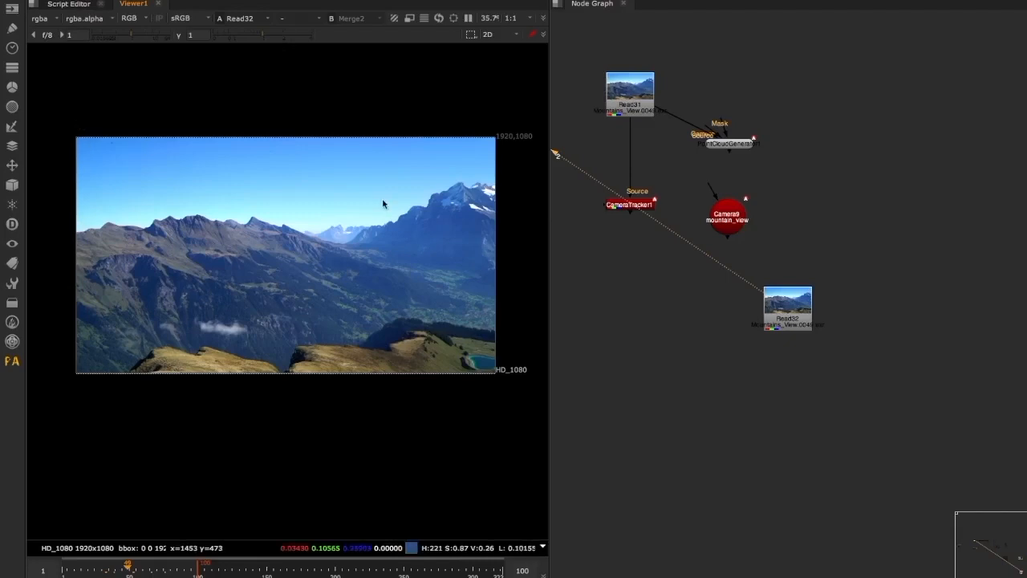
middle_click_drag(222, 240, 222, 269)
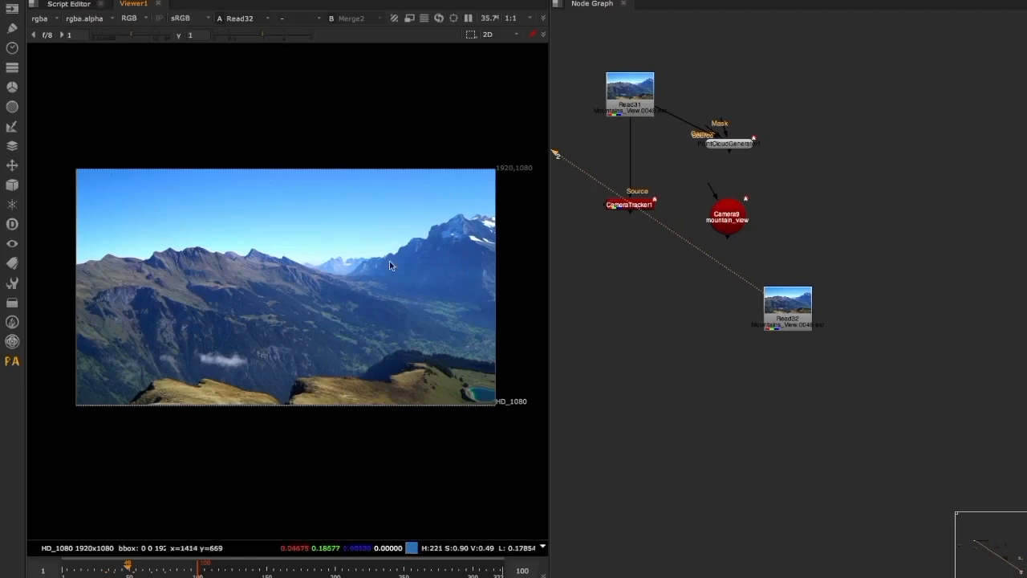
mouse_move(790, 247)
left_mouse_down()
mouse_move(791, 257)
mouse_move(791, 227)
left_mouse_up()
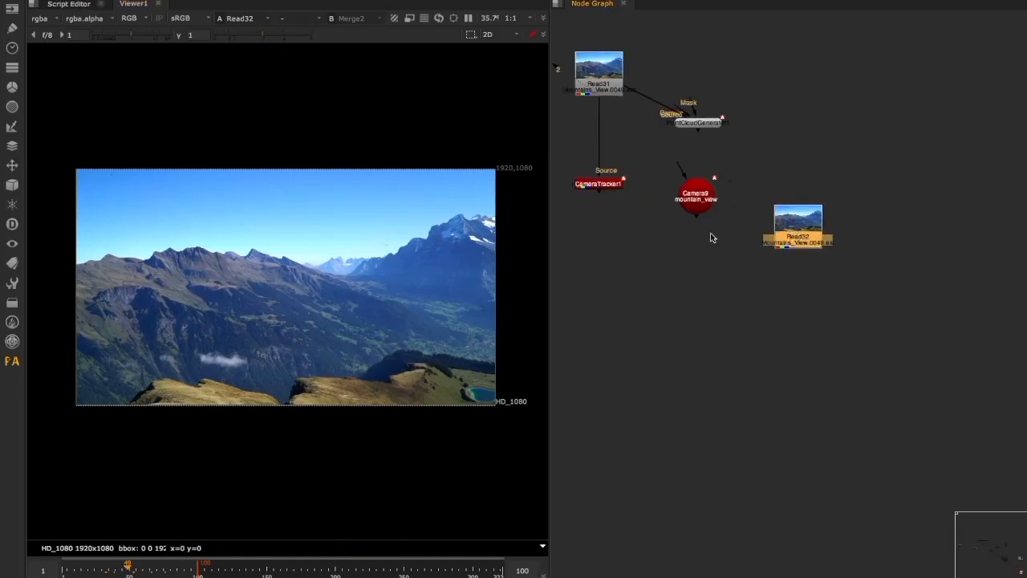
left_click_drag(792, 241, 793, 210)
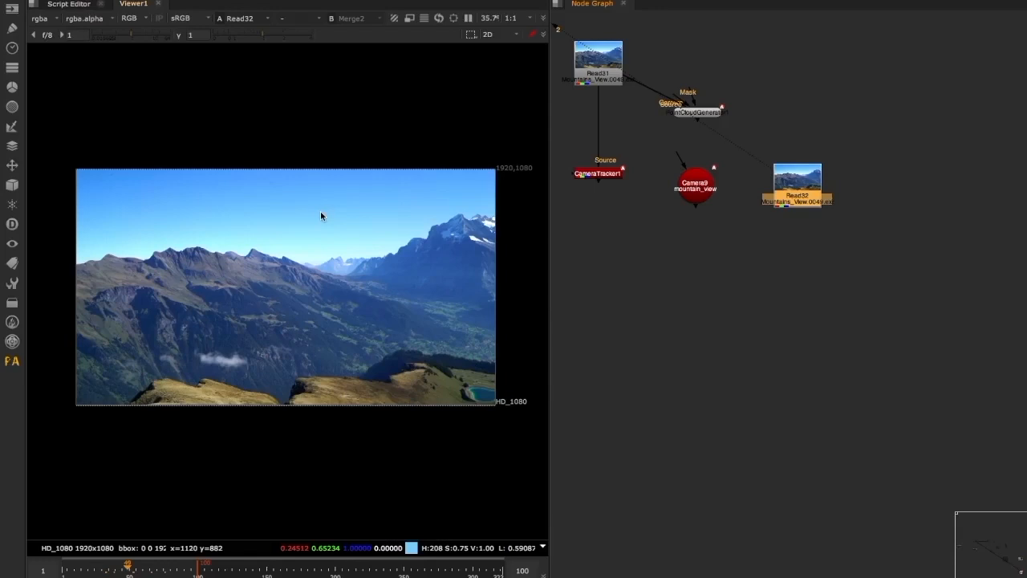
Add the PA_CoverageMapping template and place it below the existing footage and tracker nodes
scroll(763, 217, "down", 3)
key("Tab")
type("pa")
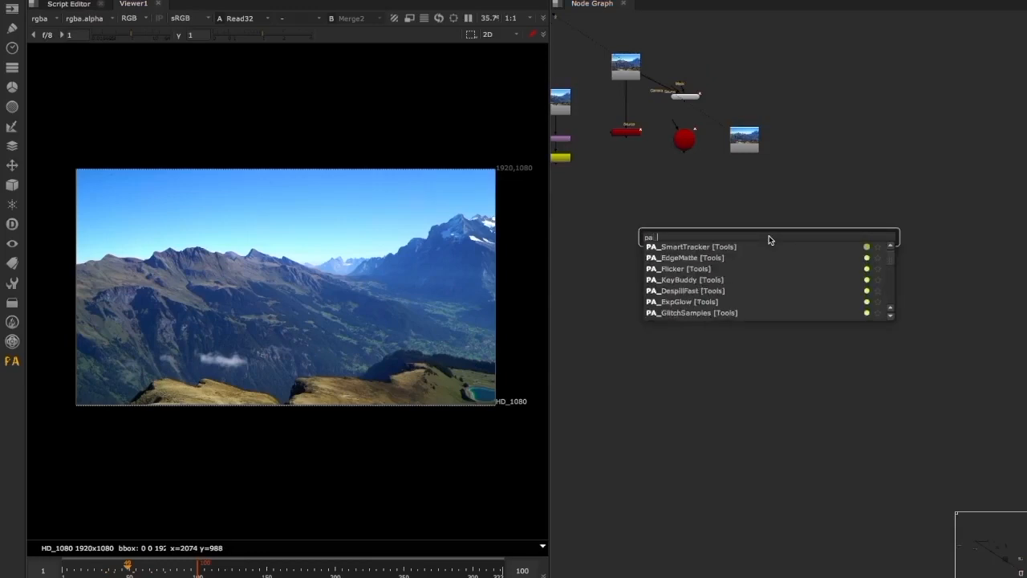
type("_coverageMapping [Templates")
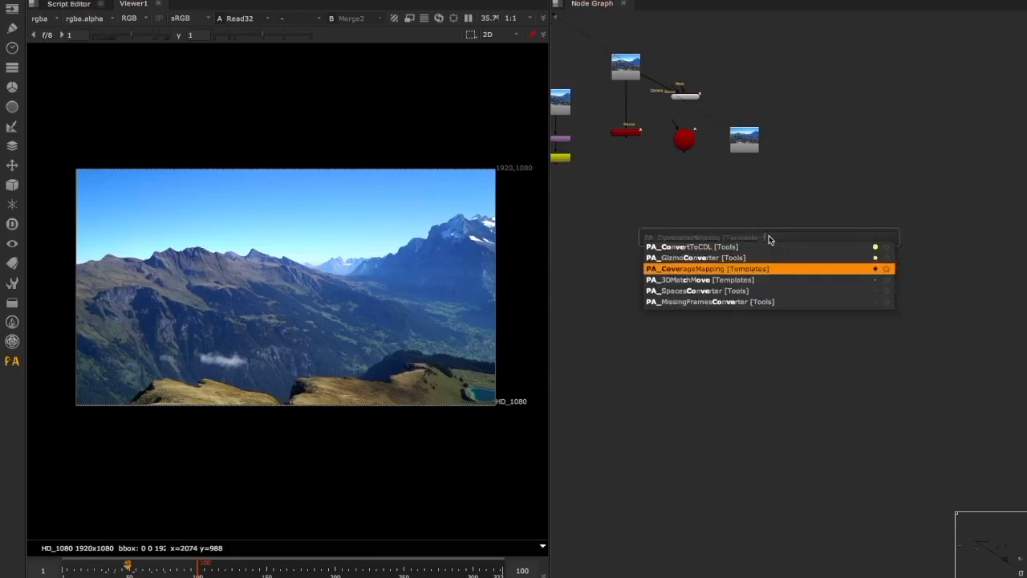
key("Return")
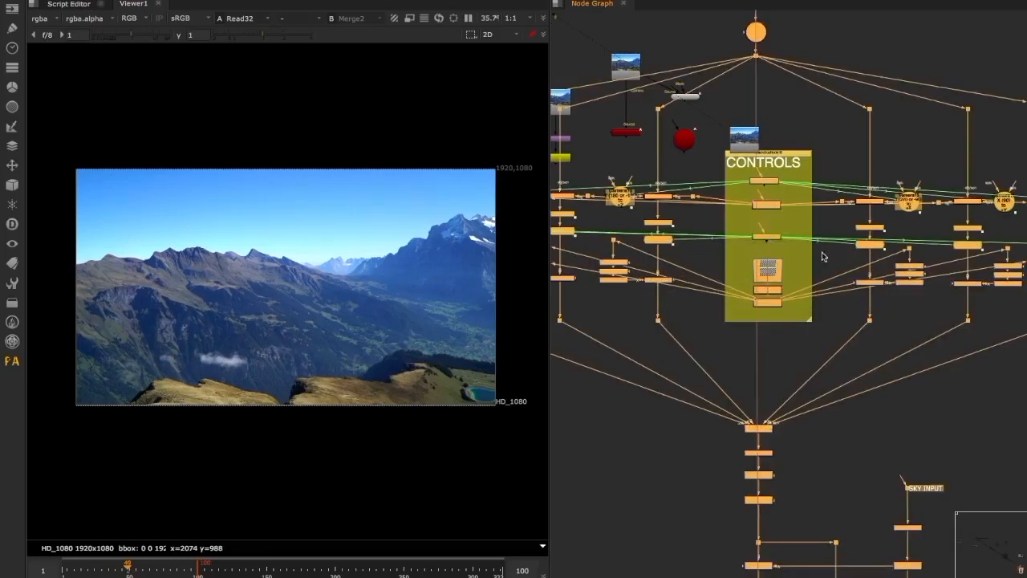
scroll(803, 258, "down", 3)
left_click_drag(803, 259, 825, 339)
left_click(796, 271)
scroll(799, 211, "up", 2)
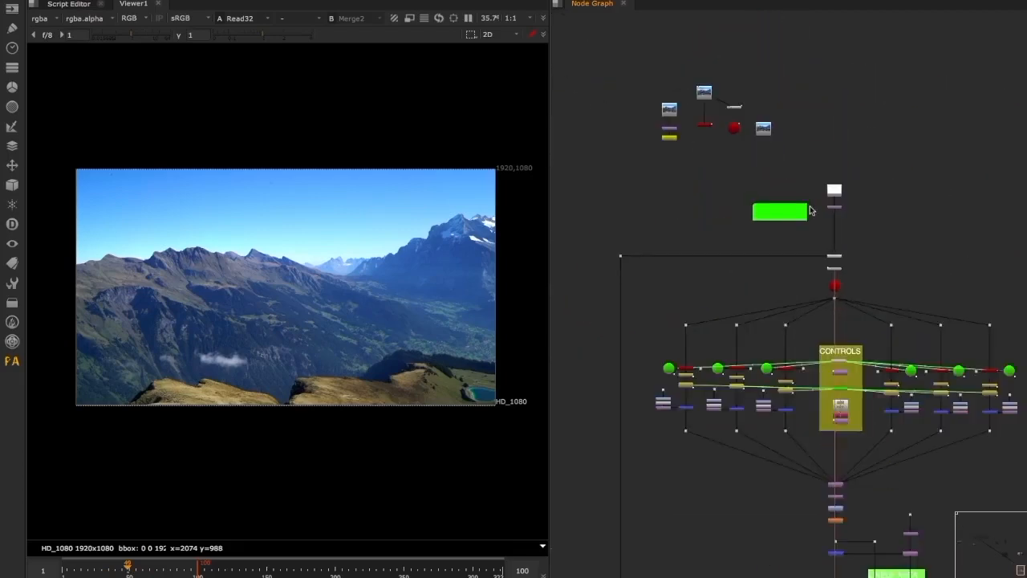
Connect the mountain_view camera to the template's CAMERA INPUT and position it directly above that dot
scroll(783, 206, "up", 3)
left_click(703, 77)
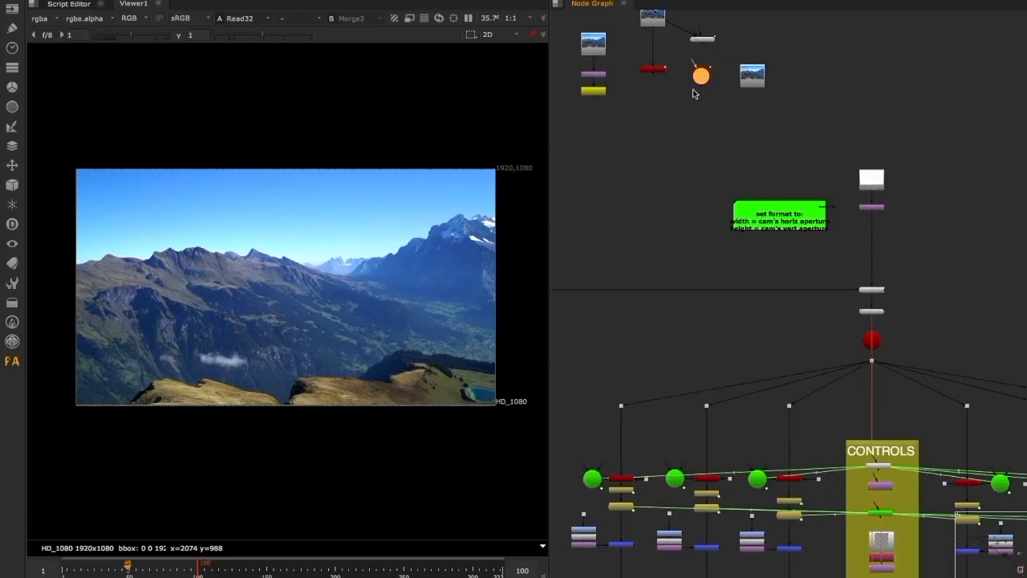
middle_click_drag(699, 104, 768, 153)
scroll(726, 65, "up", 5)
scroll(839, 178, "down", 4)
left_click_drag(836, 188, 623, 392)
scroll(605, 447, "up", 4)
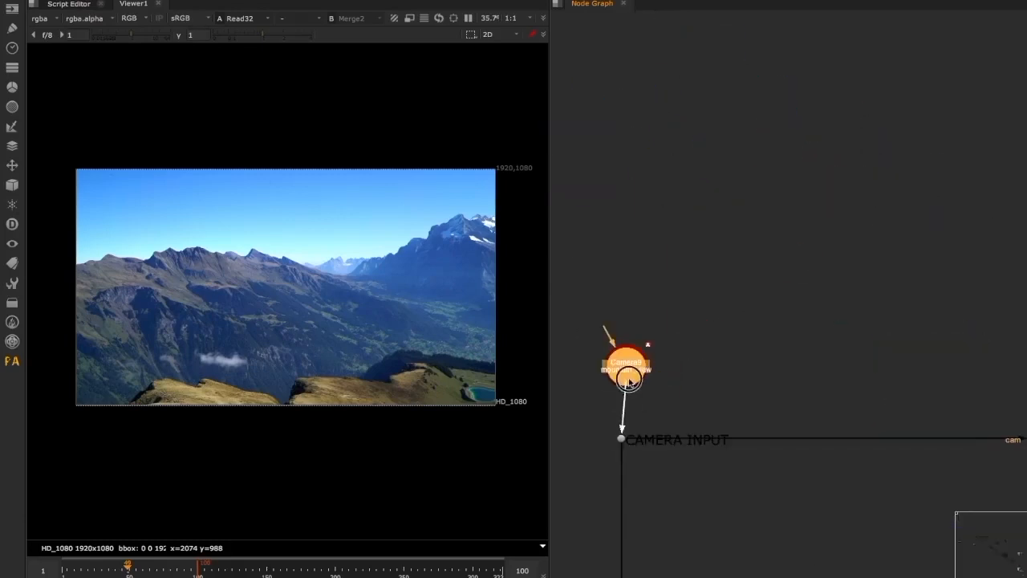
scroll(722, 365, "down", 6)
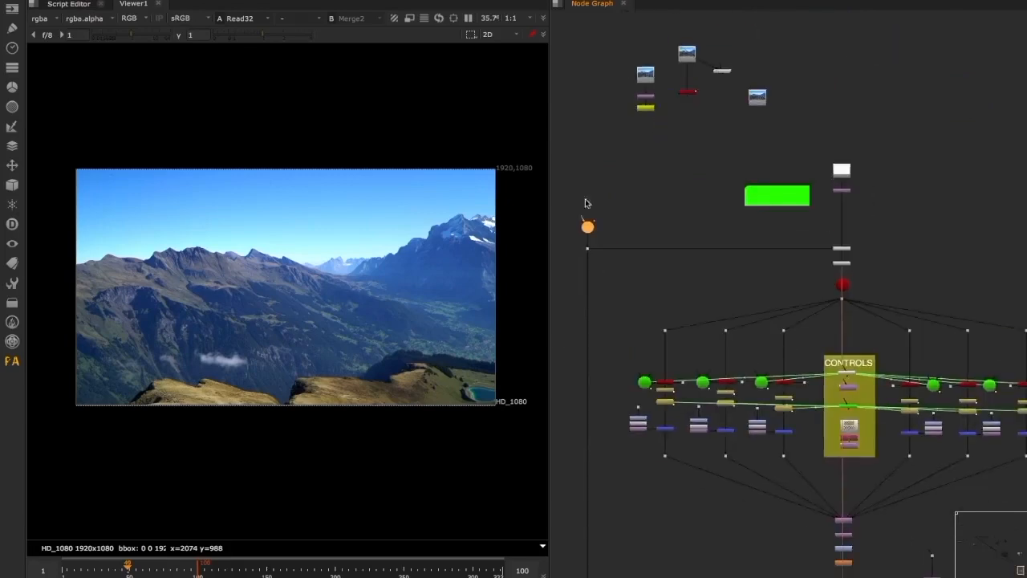
scroll(596, 231, "up", 2)
left_click_drag(592, 227, 584, 188)
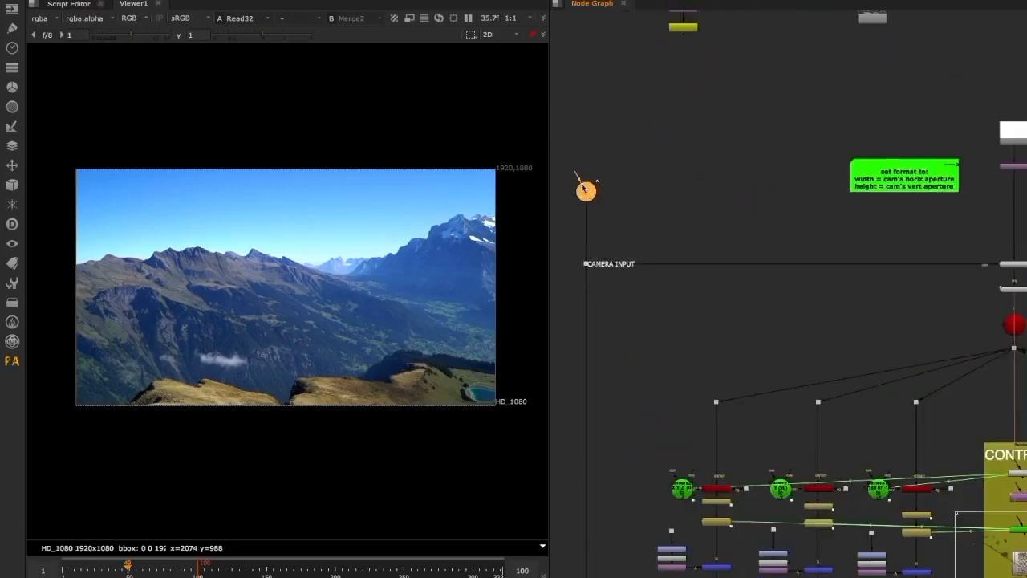
Inspect the template's projection and sphere nodes and the camera that feeds them
middle_click_drag(999, 252, 936, 230)
scroll(962, 272, "up", 5)
left_click_drag(868, 234, 1019, 288)
scroll(795, 174, "down", 6)
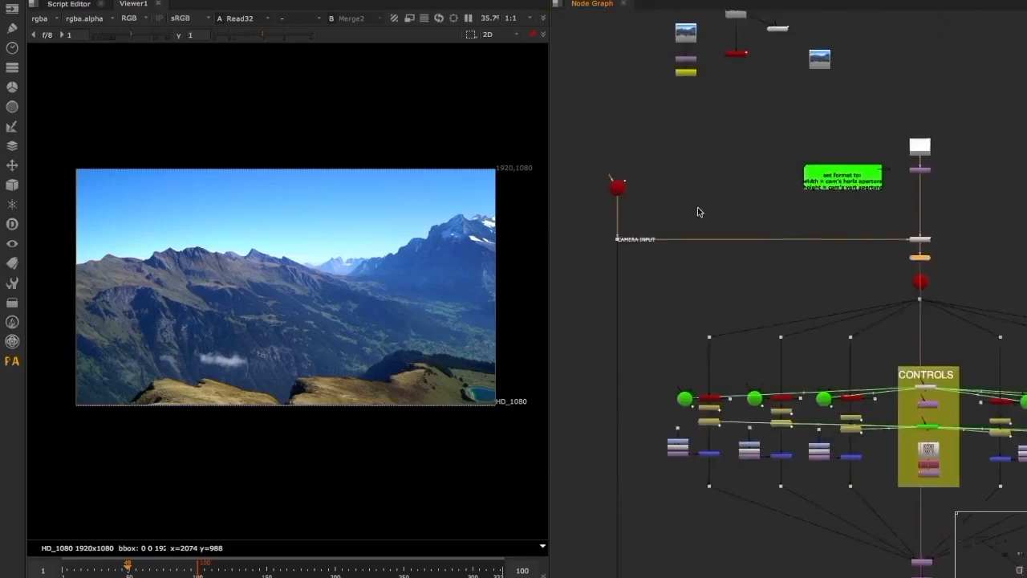
scroll(629, 197, "up", 3)
left_click(615, 186)
scroll(775, 197, "down", 3)
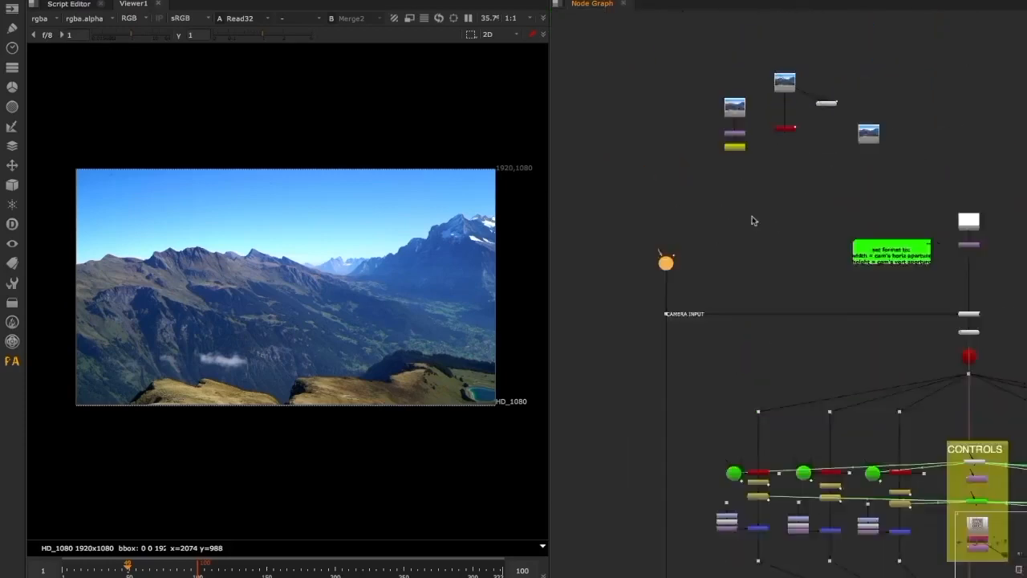
Display CameraTracker1 in the 3D view and examine the extent of its point cloud
scroll(795, 128, "up", 4)
left_click(771, 109)
key("1")
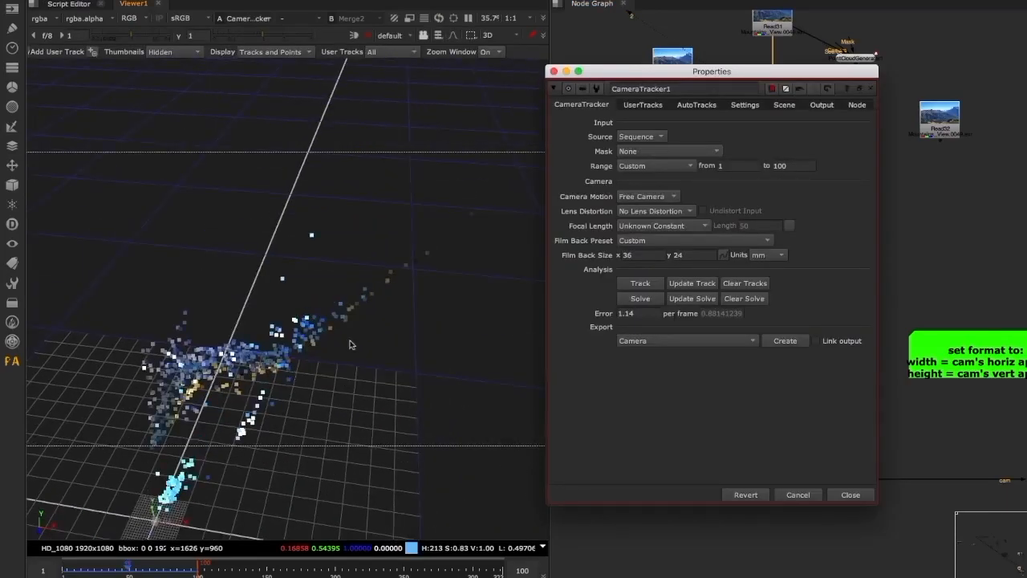
mouse_move(401, 280)
left_mouse_down("ctrl")
mouse_move(383, 286)
mouse_move(399, 300)
mouse_move(284, 318)
mouse_move(370, 303)
left_mouse_up("ctrl")
scroll(298, 312, "down", 5)
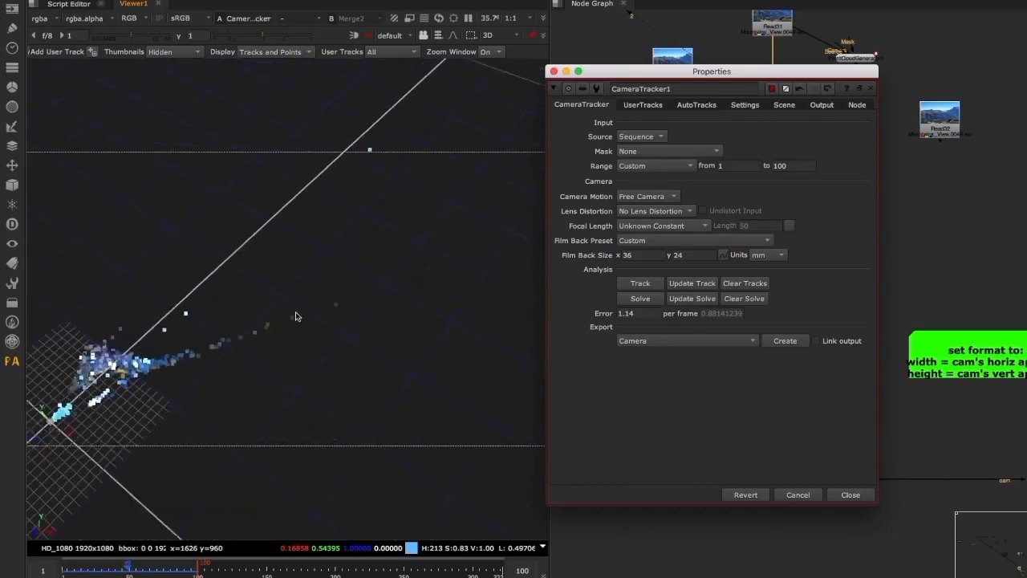
left_click_drag(370, 271, 352, 223, "super")
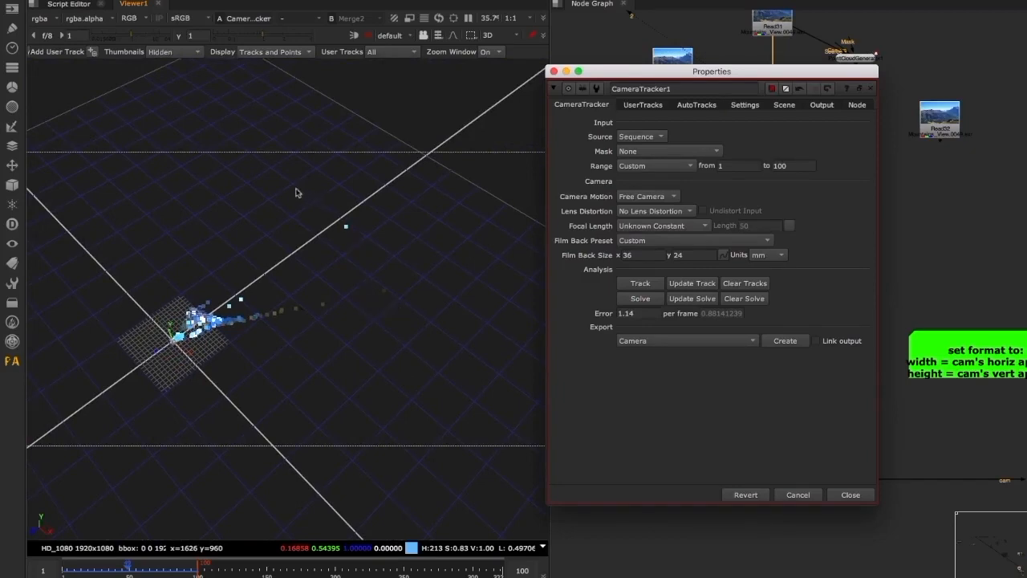
left_click_drag(335, 214, 344, 200, "super")
left_click_drag(407, 296, 405, 245, "super")
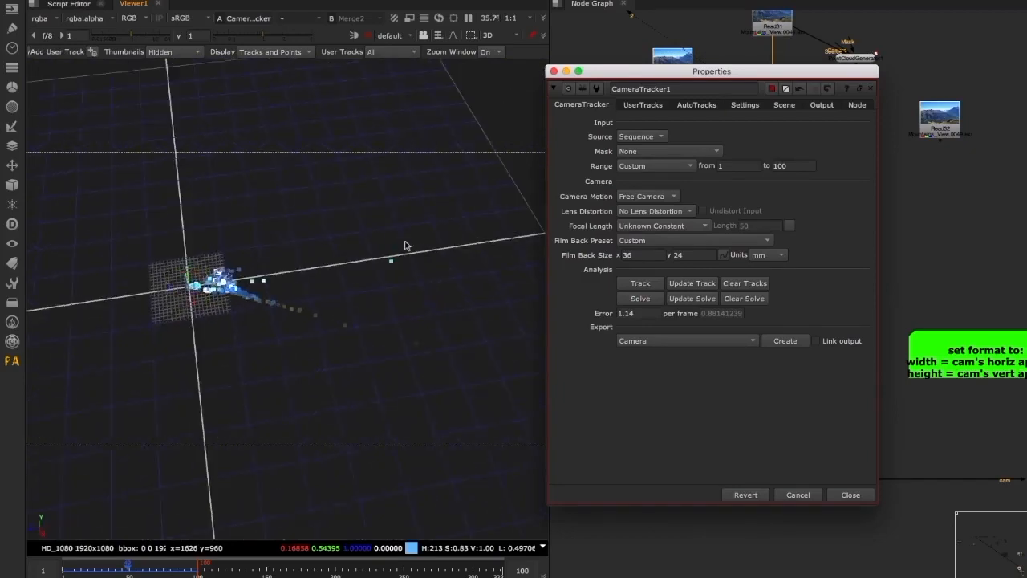
left_click_drag(438, 310, 327, 262, "super")
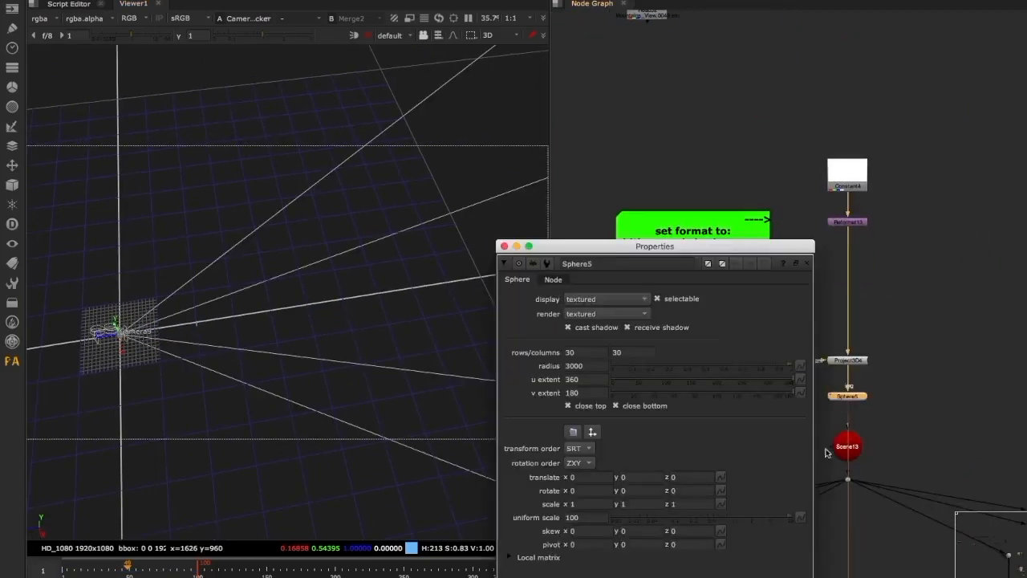
Combine the template's sphere and the tracker point cloud in a new Scene node, and reduce the sphere's uniform scale
key("1")
scroll(306, 326, "down", 10)
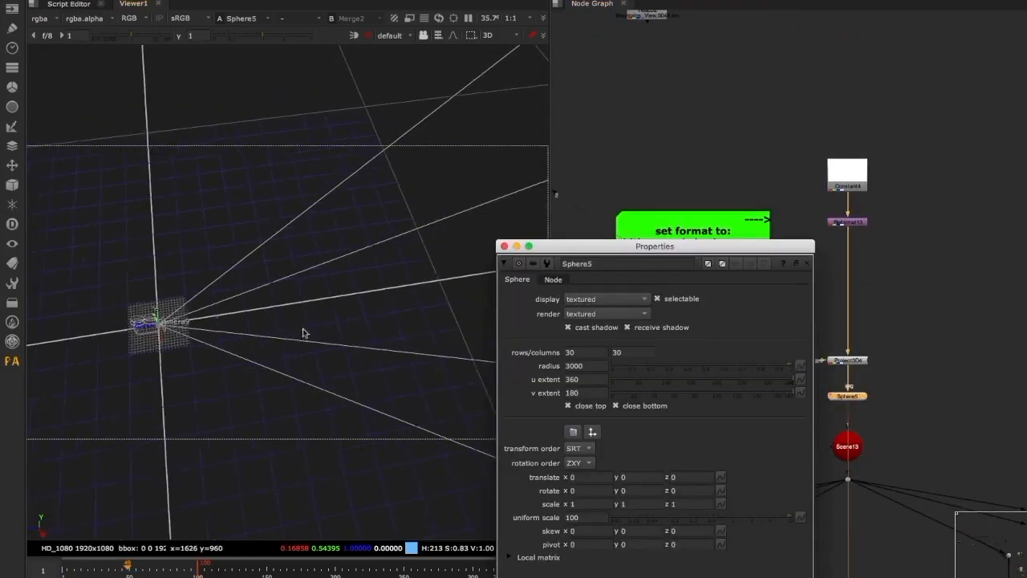
scroll(305, 326, "down", 10)
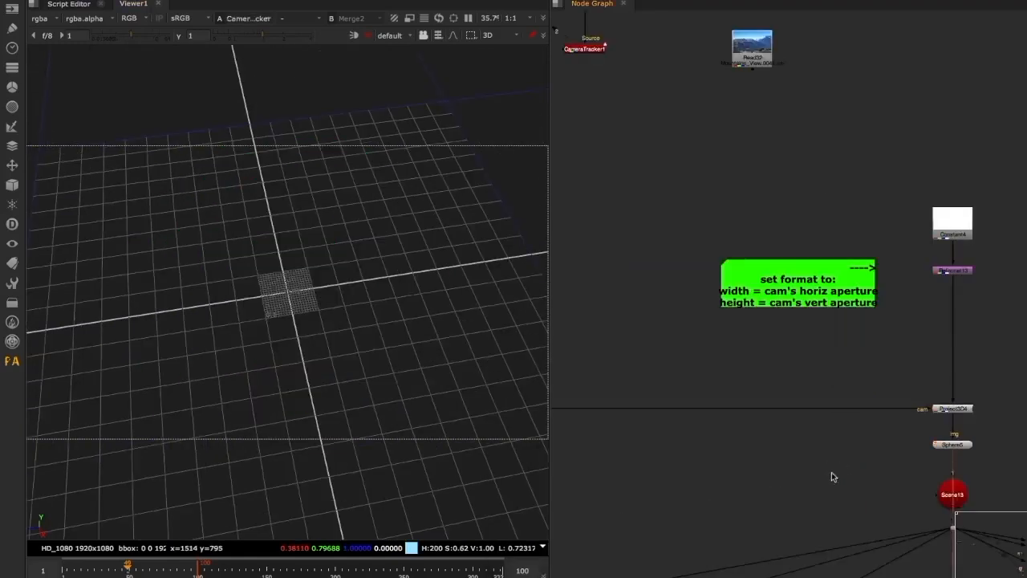
key("Tab")
type("scene")
key("Return")
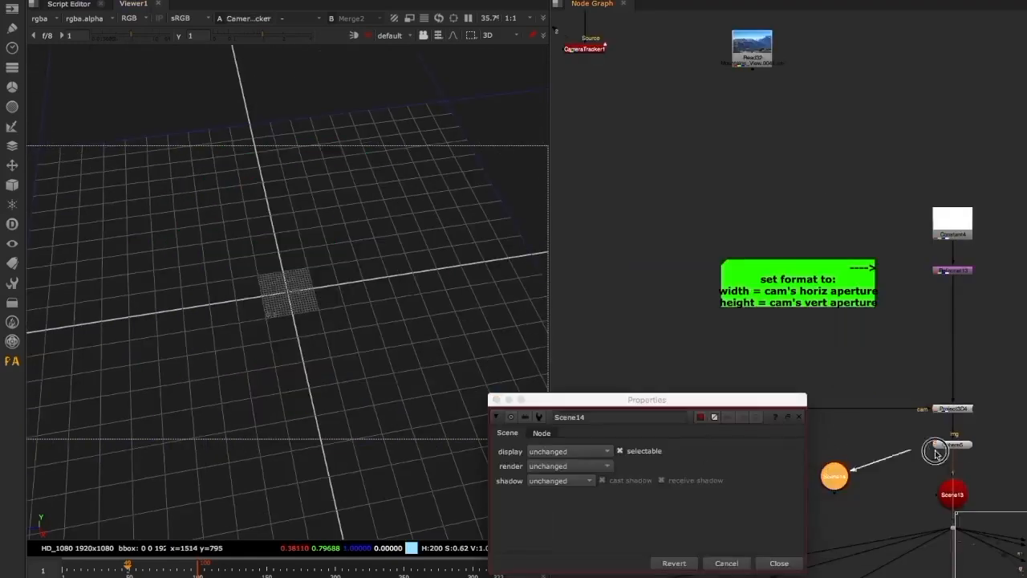
left_click_drag(935, 454, 931, 454)
scroll(842, 473, "down", 2)
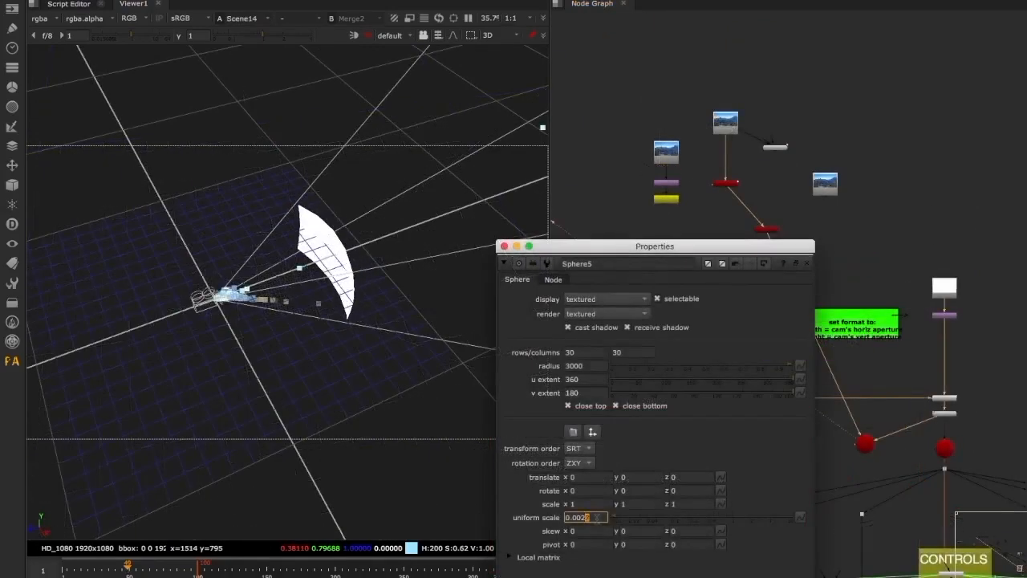
Move the mountain_view camera node closer to the green note about the format
left_click_drag(779, 408, 922, 447)
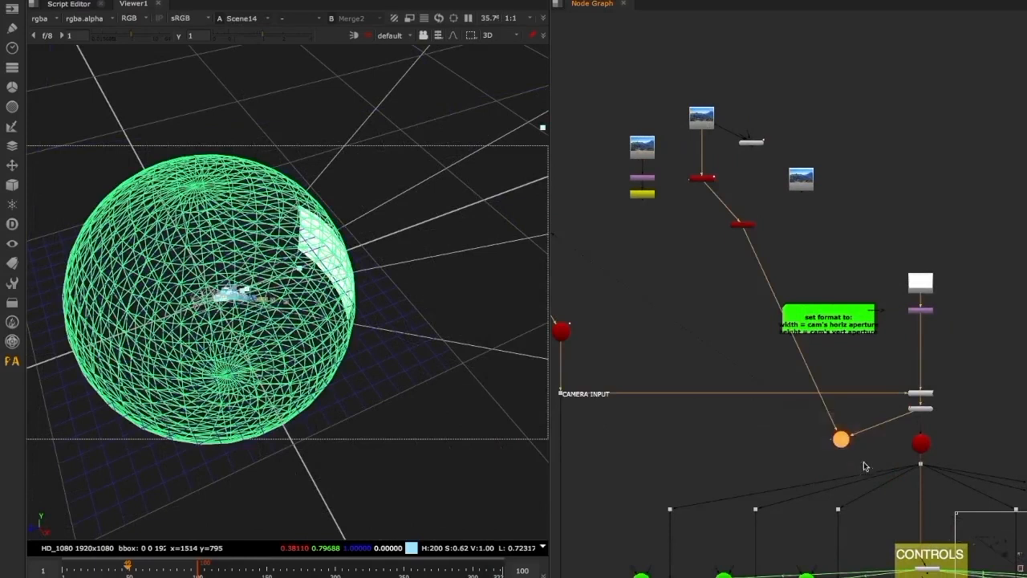
middle_click_drag(777, 434, 822, 436)
scroll(619, 337, "up", 5)
left_click_drag(594, 322, 786, 340)
scroll(775, 337, "down", 5)
scroll(940, 328, "up", 5)
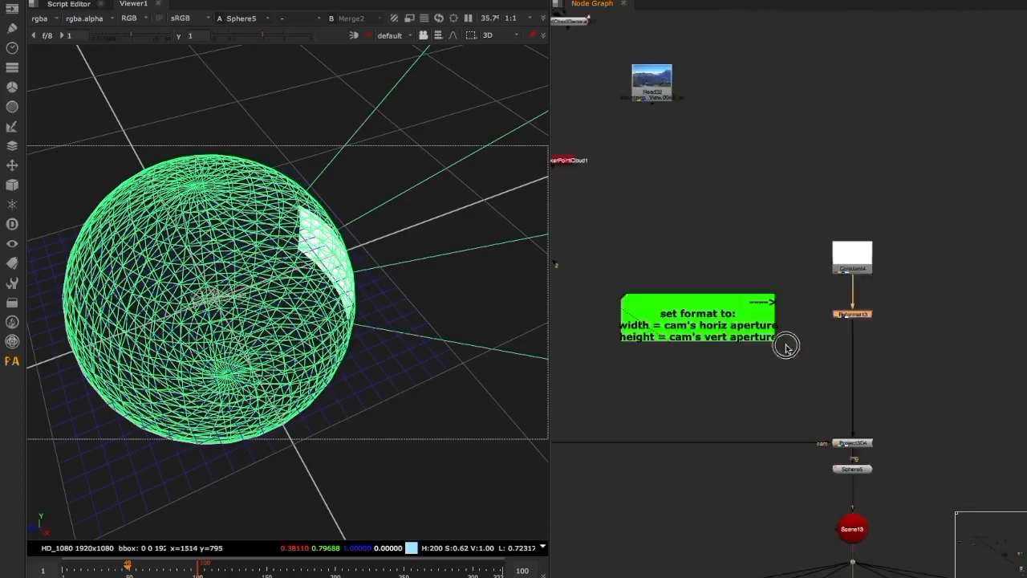
Open the camera's projection settings and the Reformat13 settings side by side
middle_click_drag(784, 346, 894, 336)
double_click(618, 330)
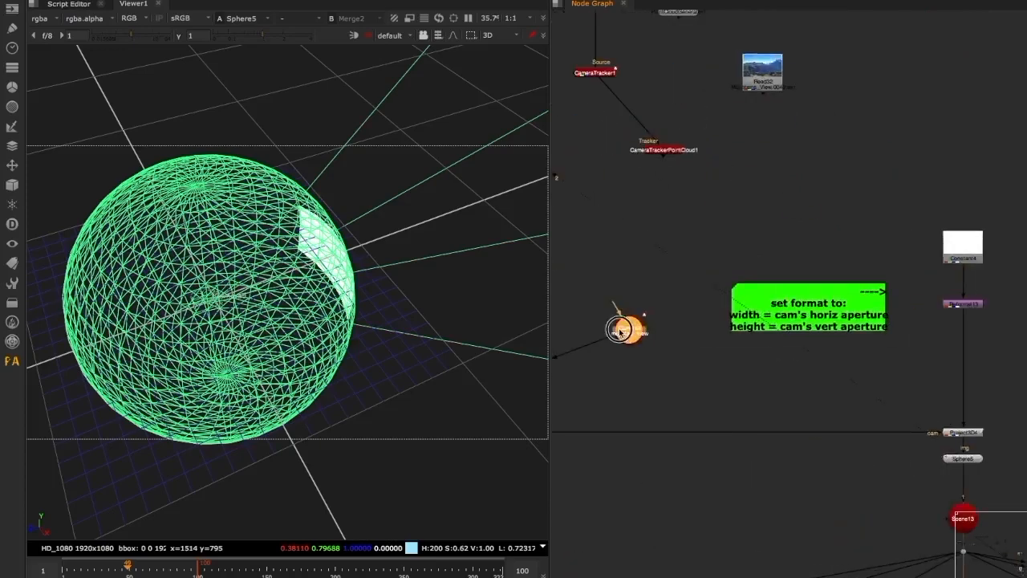
left_click_drag(655, 188, 576, 151)
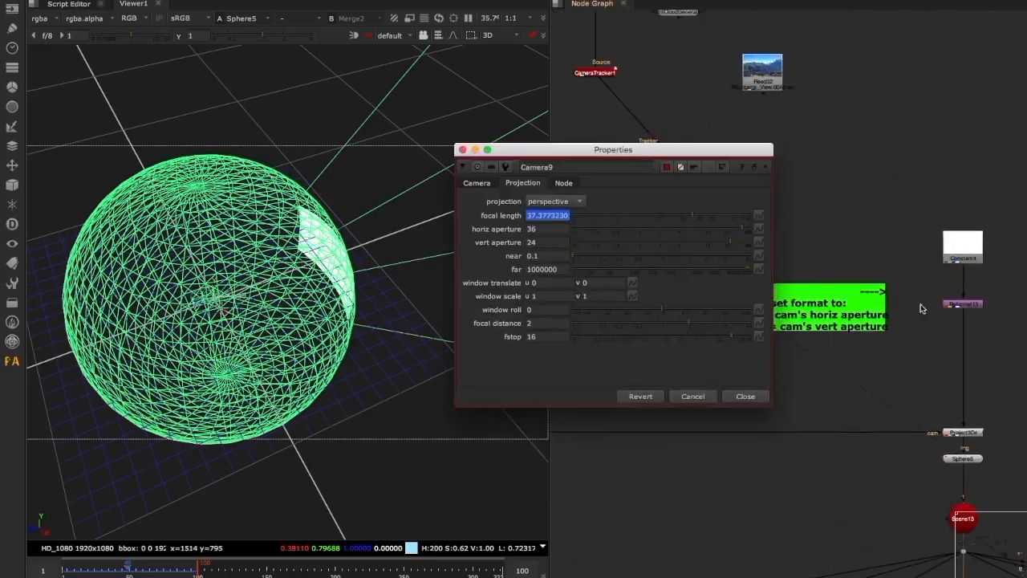
double_click(964, 306)
left_click_drag(860, 270, 936, 184)
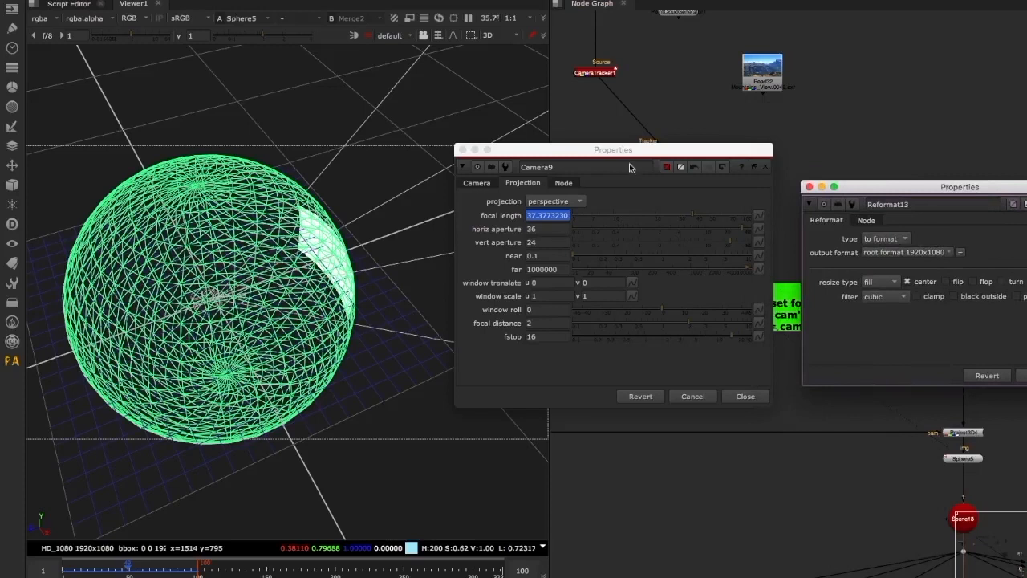
left_click_drag(631, 150, 575, 152)
left_click_drag(834, 187, 792, 177)
Set Reformat13 to box type with the camera's apertures as its size, 36 wide and 24 high
left_click(843, 229)
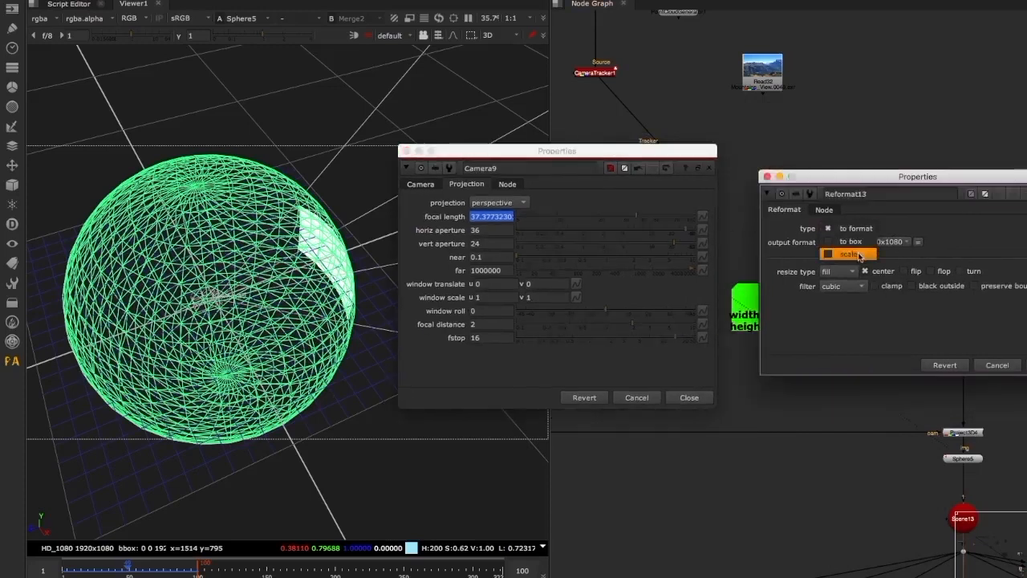
left_click(851, 241)
left_click(837, 243)
type("35")
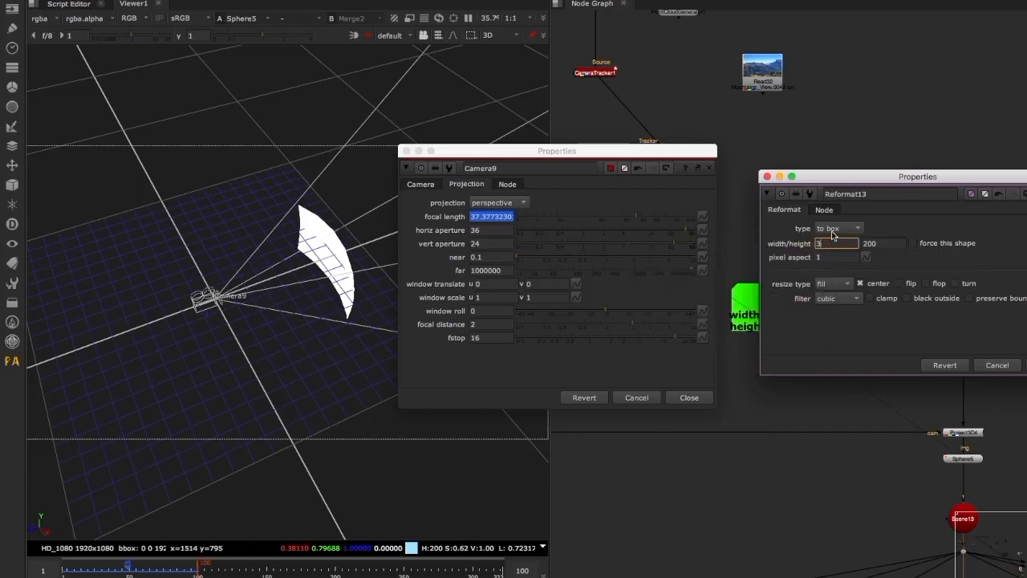
left_click(889, 242)
type("2")
type("4")
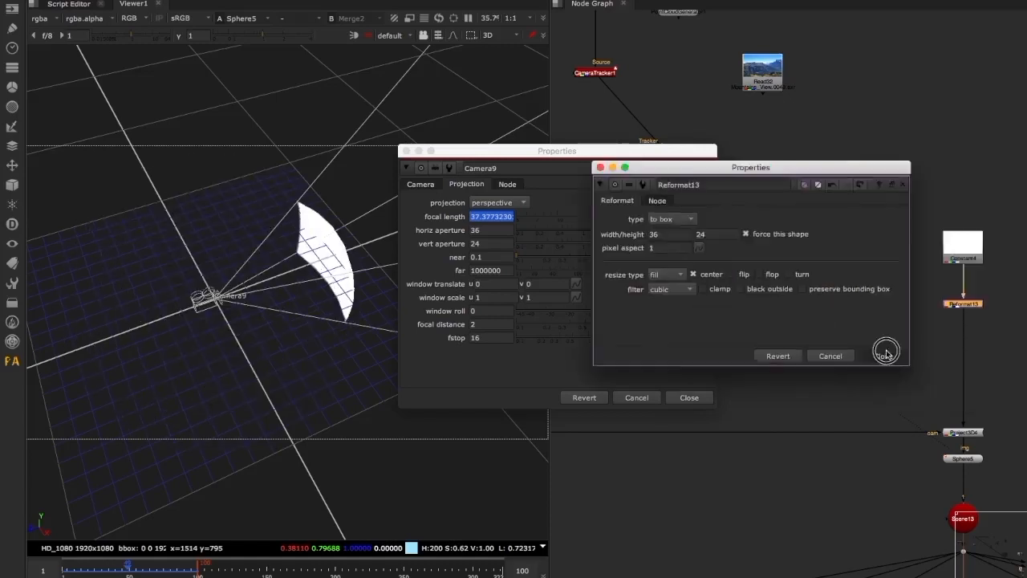
left_click(888, 354)
left_click(692, 398)
Move the mountain_view camera node back above the CAMERA INPUT dot and align it with the dot
middle_click_drag(866, 388, 834, 358)
middle_click_drag(833, 358, 792, 349, "alt")
left_click_drag(757, 320, 602, 333)
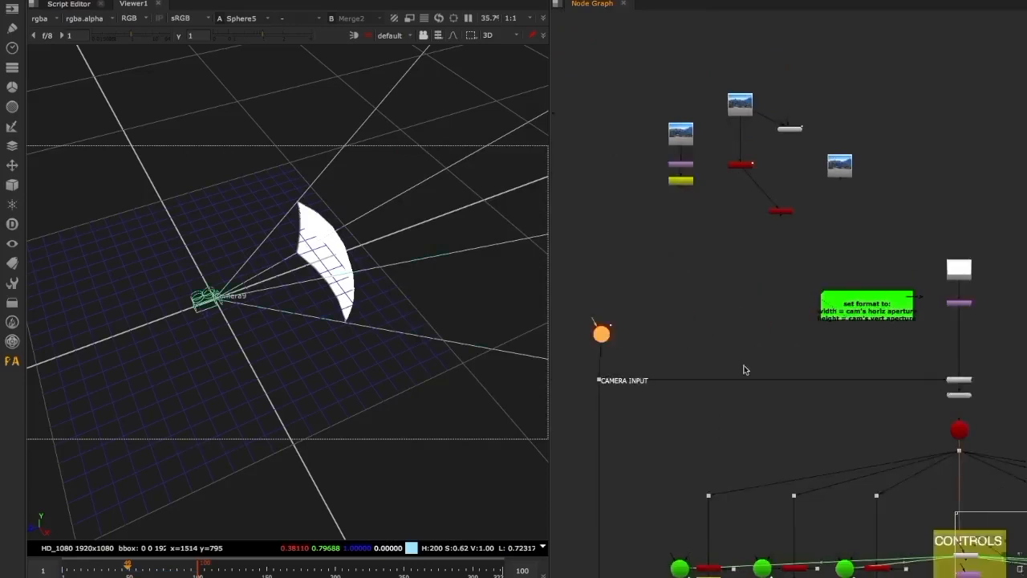
middle_click_drag(852, 390, 801, 362)
middle_click_drag(801, 362, 909, 356, "alt")
middle_click_drag(581, 229, 964, 235)
left_click_drag(699, 268, 689, 268)
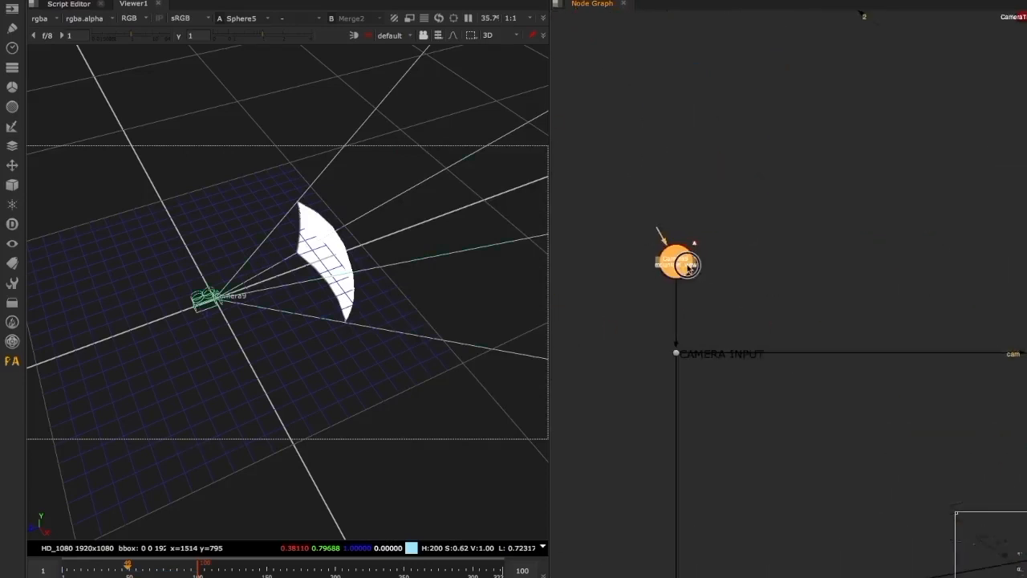
Examine the camera's projected coverage patch on the sphere from several angles and at different frames in the 3D view
middle_click_drag(967, 301, 562, 295)
left_click_drag(217, 349, 687, 320, "ctrl")
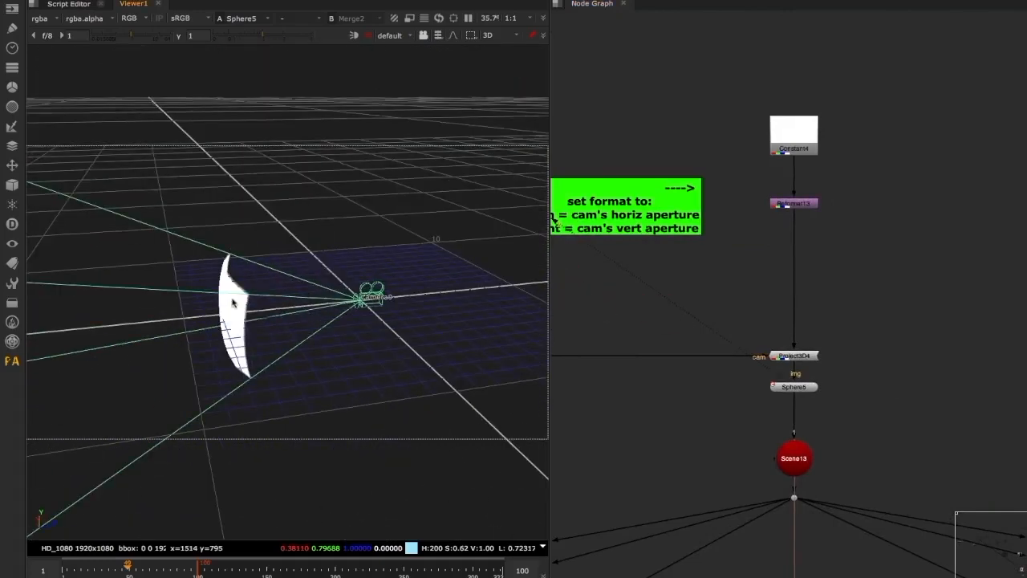
scroll(249, 303, "up", 4)
left_click_drag(250, 303, 7, 273, "ctrl")
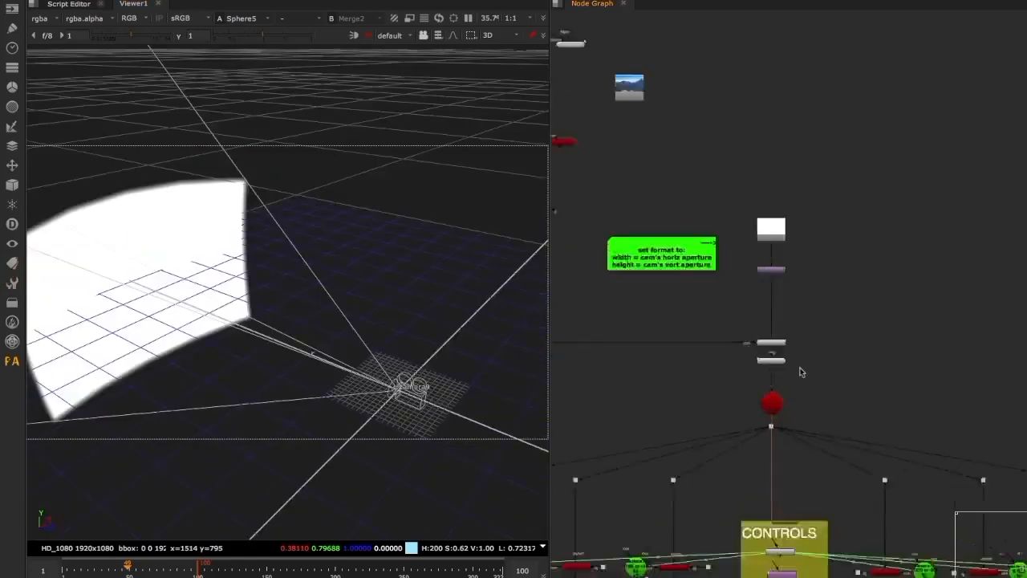
scroll(801, 372, "up", 4)
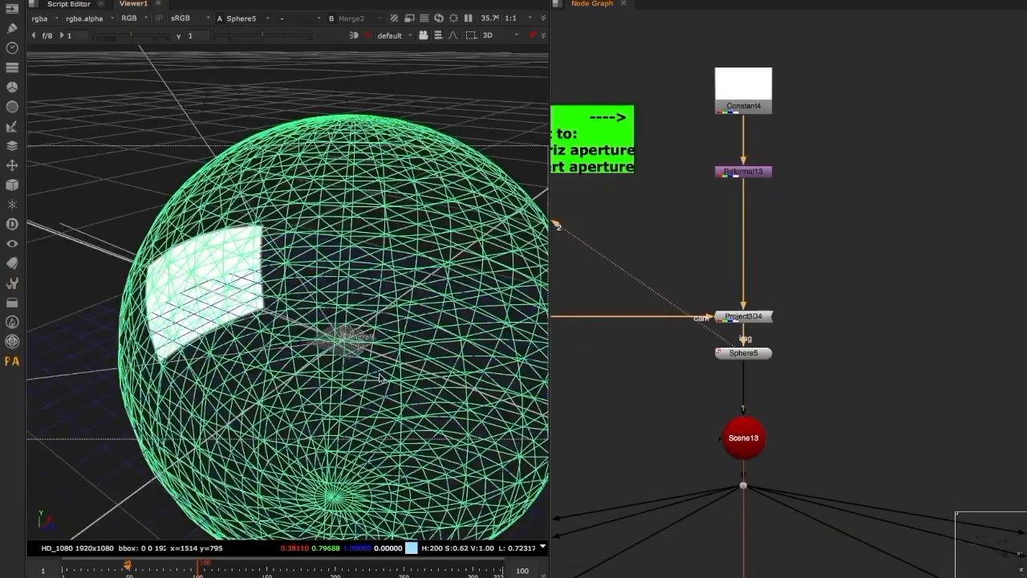
left_click_drag(386, 355, 369, 375, "ctrl")
mouse_move(131, 566)
left_mouse_down()
mouse_move(151, 573)
mouse_move(65, 572)
mouse_move(147, 570)
mouse_move(130, 568)
left_mouse_up()
scroll(802, 428, "down", 7)
middle_click_drag(804, 461, 806, 288)
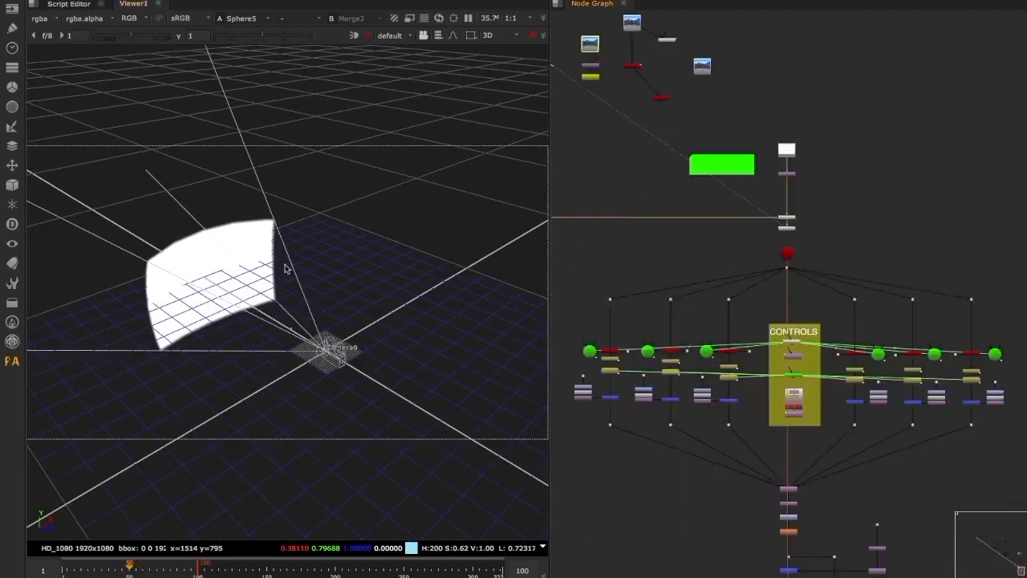
left_click_drag(236, 270, 180, 233, "ctrl")
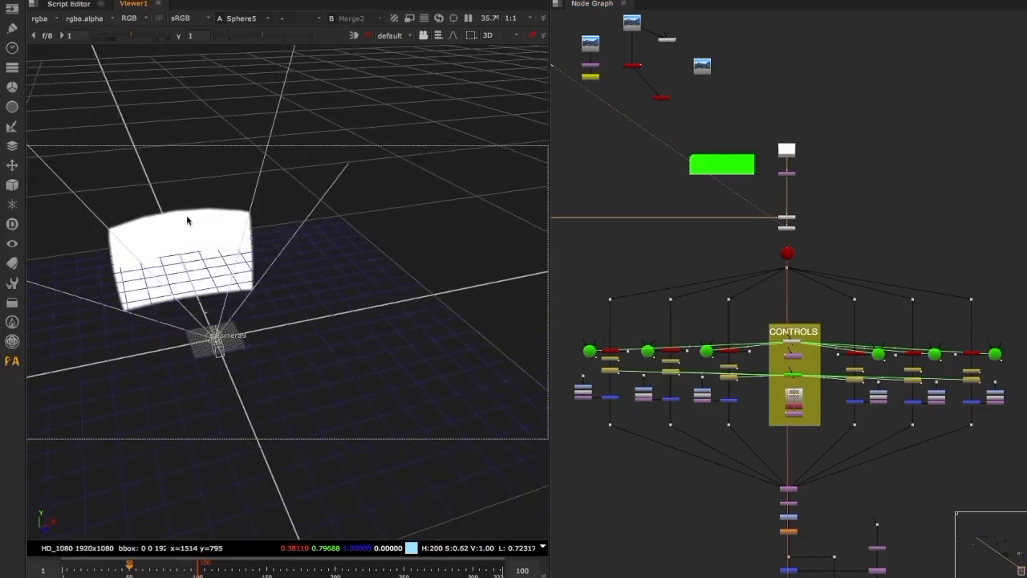
left_click_drag(305, 342, 334, 316, "ctrl")
left_click_drag(63, 568, 181, 571)
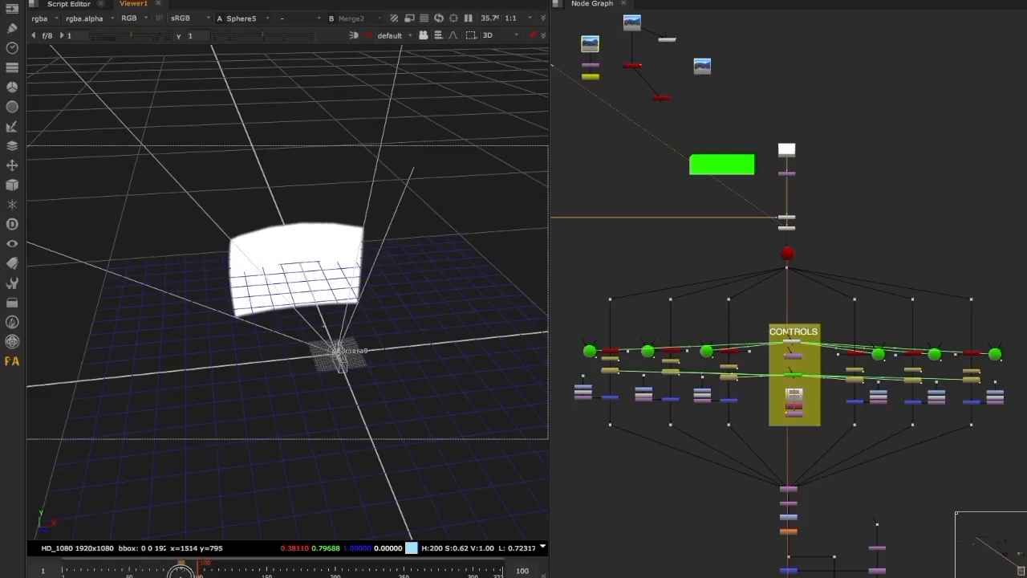
Inspect the camera's coverage area on the front face of the SphericalTransform's lat-long output
scroll(758, 397, "up", 6)
scroll(758, 398, "down", 5)
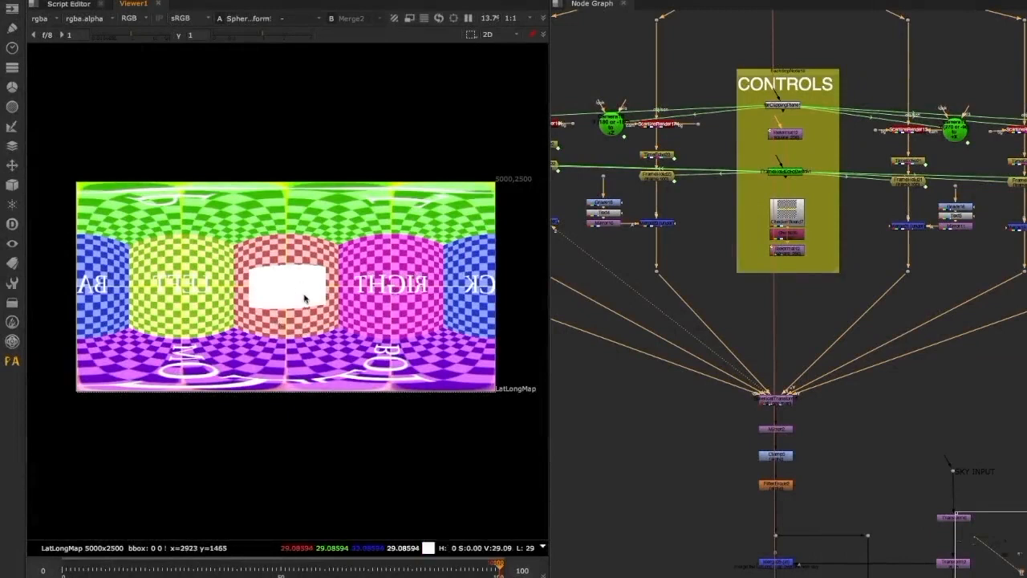
middle_click_drag(292, 321, 309, 316)
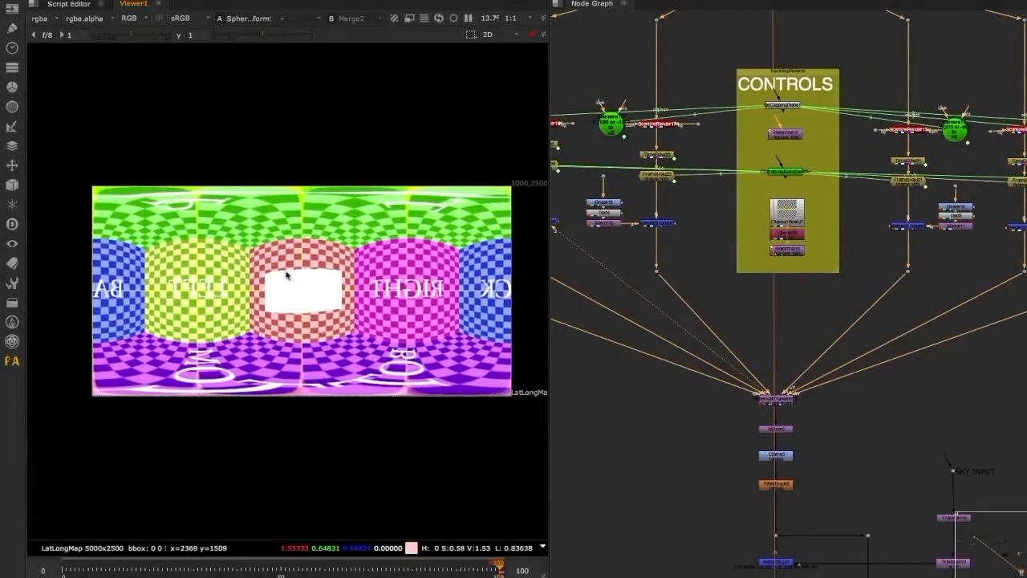
scroll(310, 289, "up", 5)
scroll(292, 276, "down", 4)
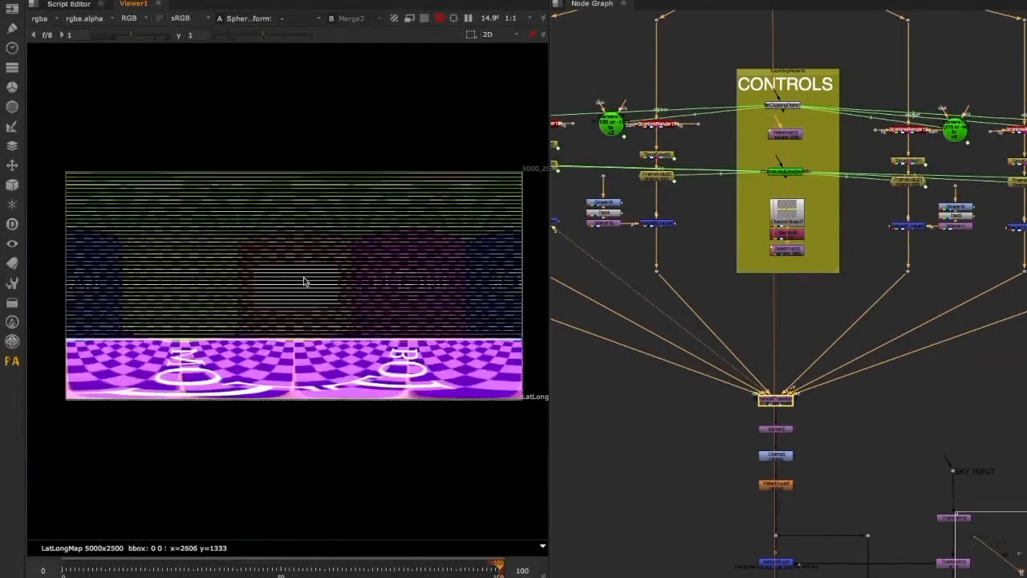
scroll(303, 281, "up", 1)
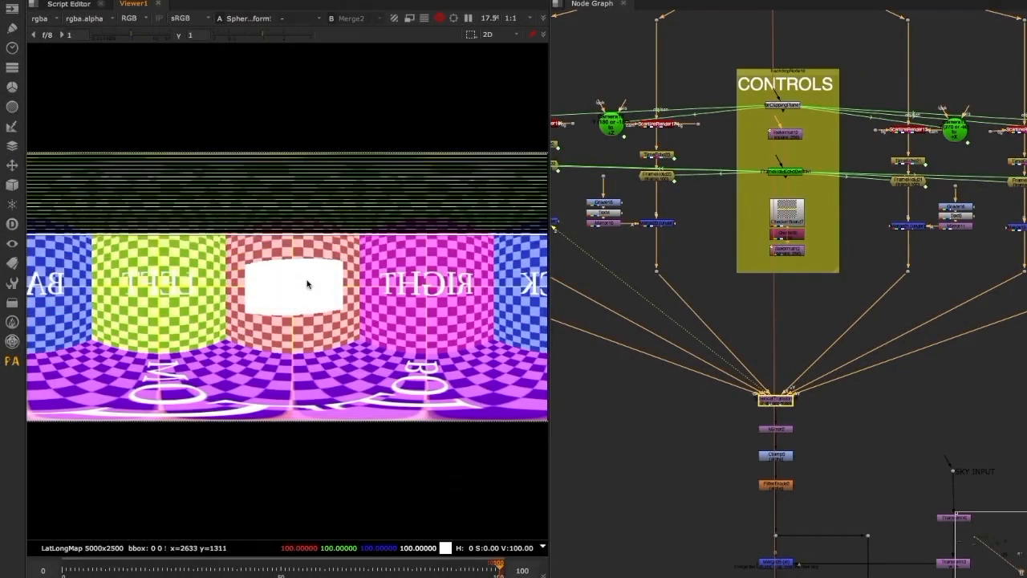
View ScanlineRender18 in 3D to examine the first direction camera against the projected sphere patch
middle_click_drag(825, 279, 1017, 432)
middle_click_drag(624, 230, 667, 239)
scroll(662, 235, "up", 3)
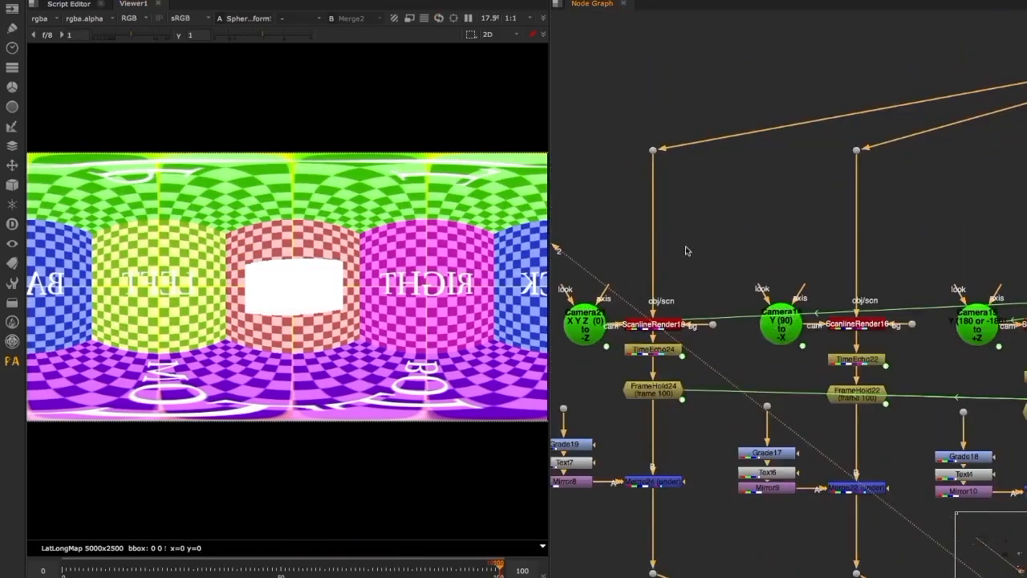
scroll(634, 215, "down", 3)
middle_click_drag(606, 272, 678, 264)
scroll(671, 263, "up", 3)
left_click(652, 285)
key("2")
key("Tab")
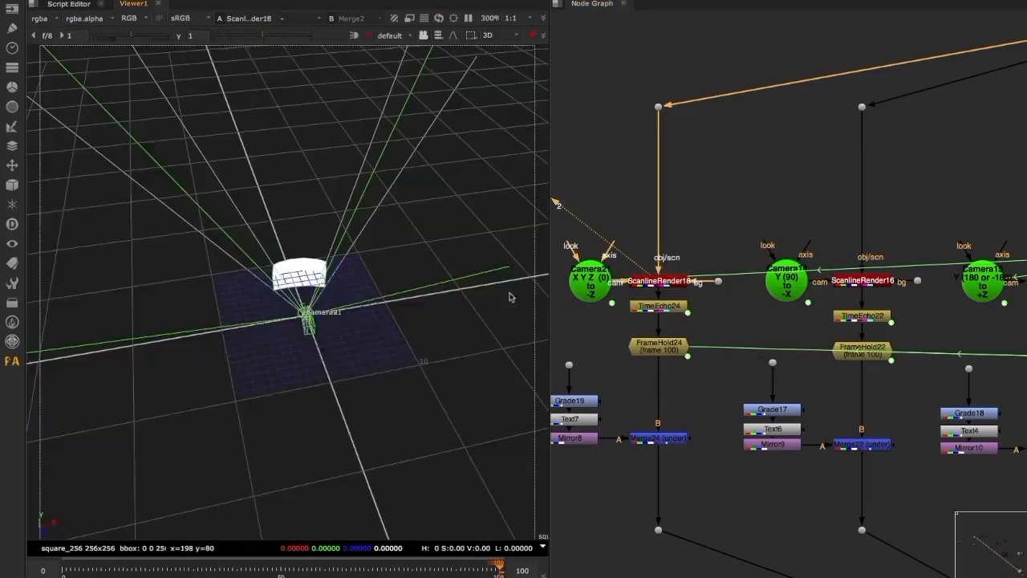
scroll(317, 331, "up", 2)
scroll(361, 357, "up", 2)
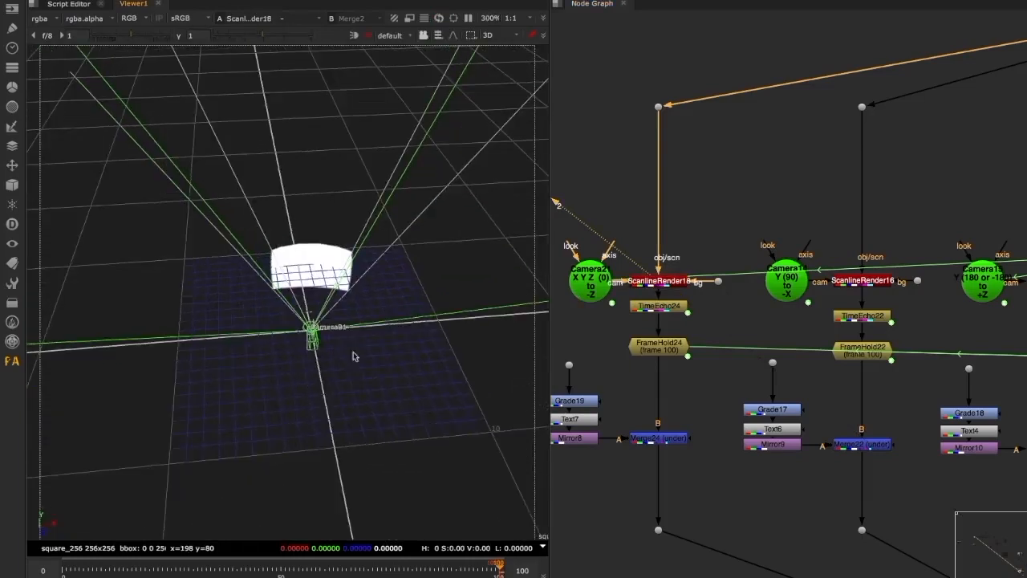
Check the settings of the direction cameras across the six render branches, including the Y (90) camera facing -X
double_click(799, 287)
left_click(741, 429)
middle_click_drag(867, 324, 728, 327)
double_click(844, 290)
left_click(787, 430)
middle_click_drag(928, 307, 658, 309)
scroll(721, 304, "down", 3)
scroll(721, 304, "up", 3)
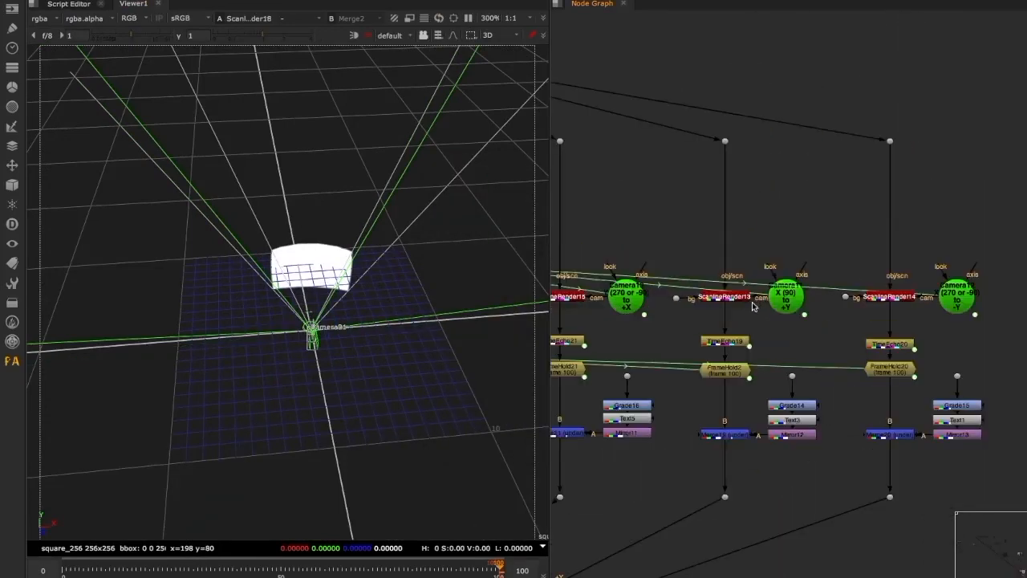
scroll(752, 306, "down", 3)
scroll(697, 309, "up", 4)
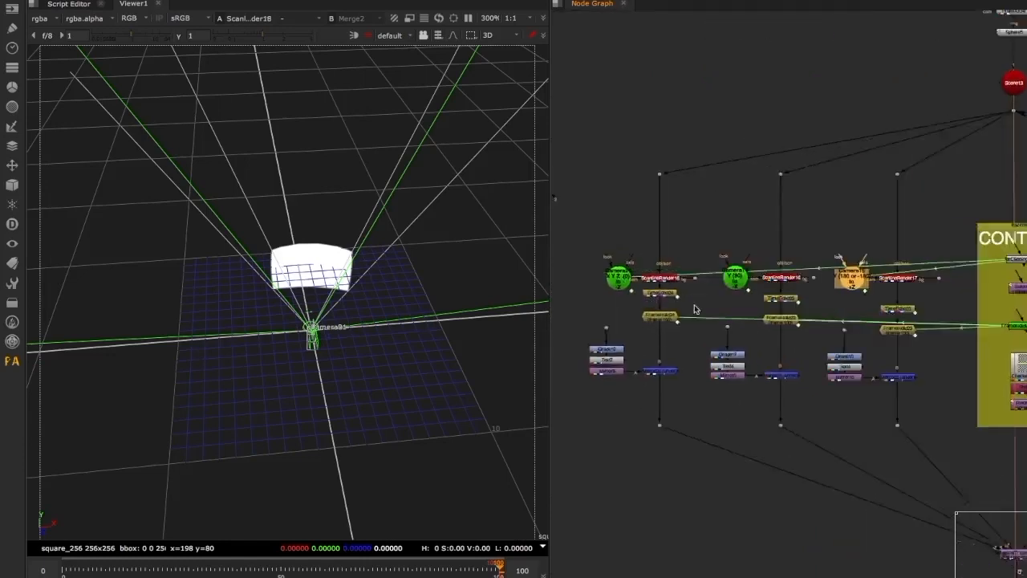
double_click(629, 285)
Check TimeEcho24's method and number of frames to look at, and close its settings without changes
left_click_drag(507, 206, 904, 178)
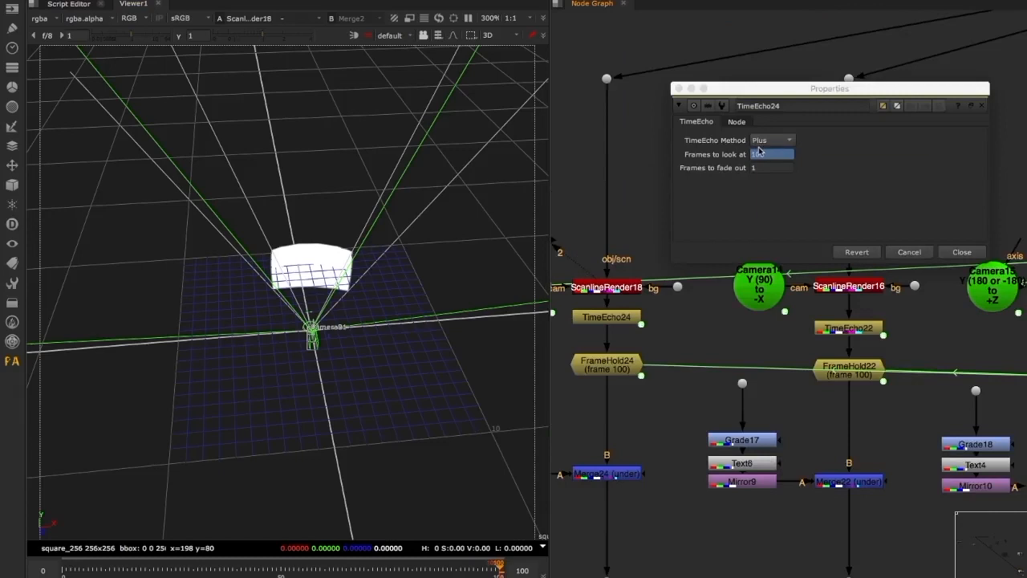
mouse_move(759, 151)
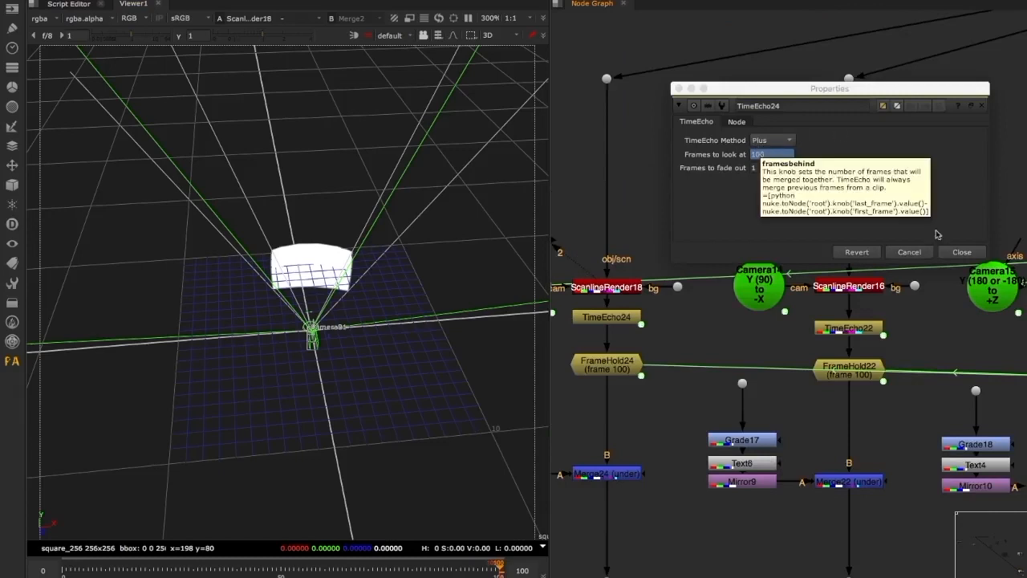
left_click(899, 250)
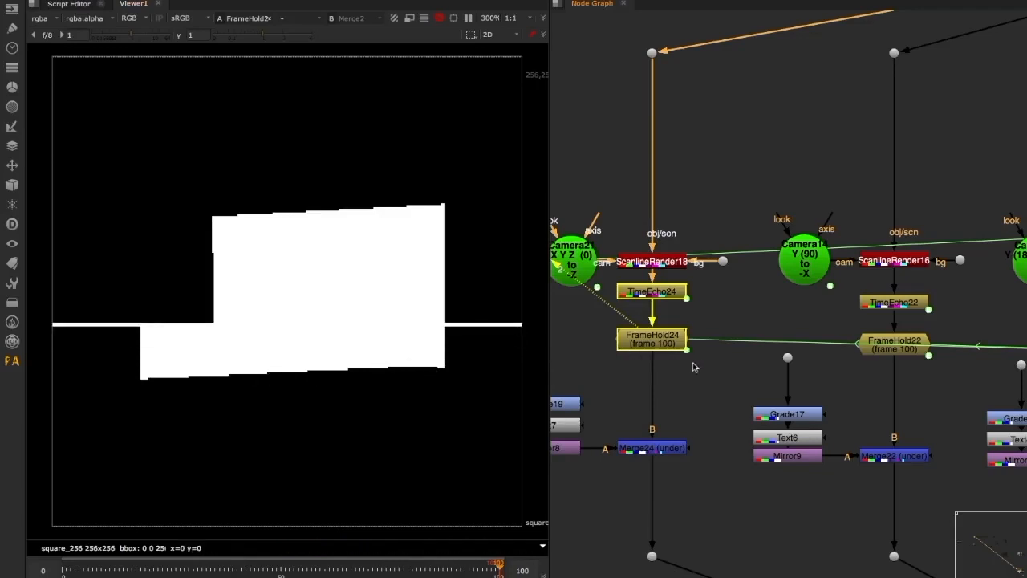
View the output of FrameHold22 in the -X camera branch
scroll(642, 323, "down", 3)
middle_click_drag(753, 278, 668, 272)
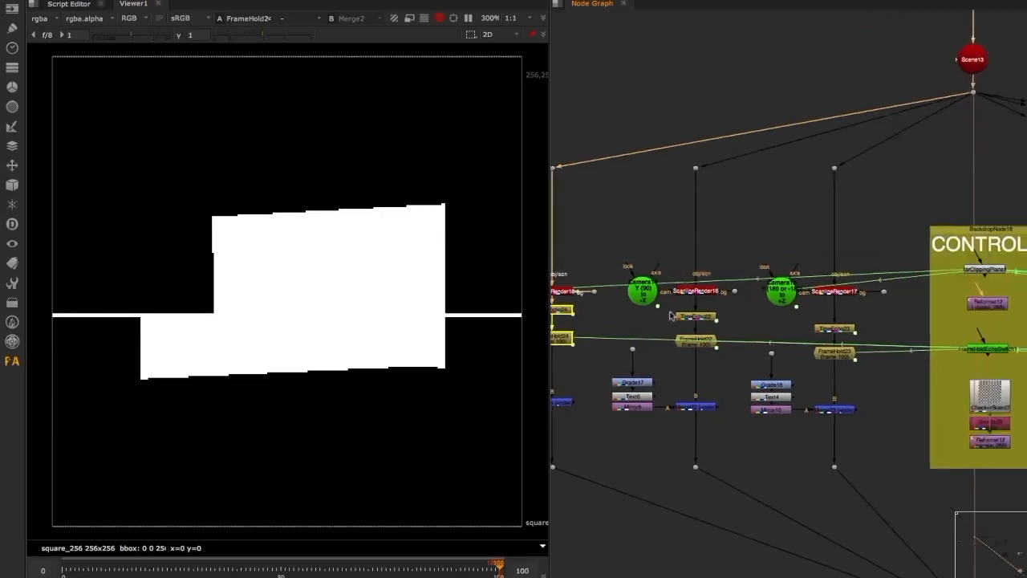
scroll(707, 344, "up", 4)
left_click_drag(752, 268, 741, 370)
left_click(739, 368)
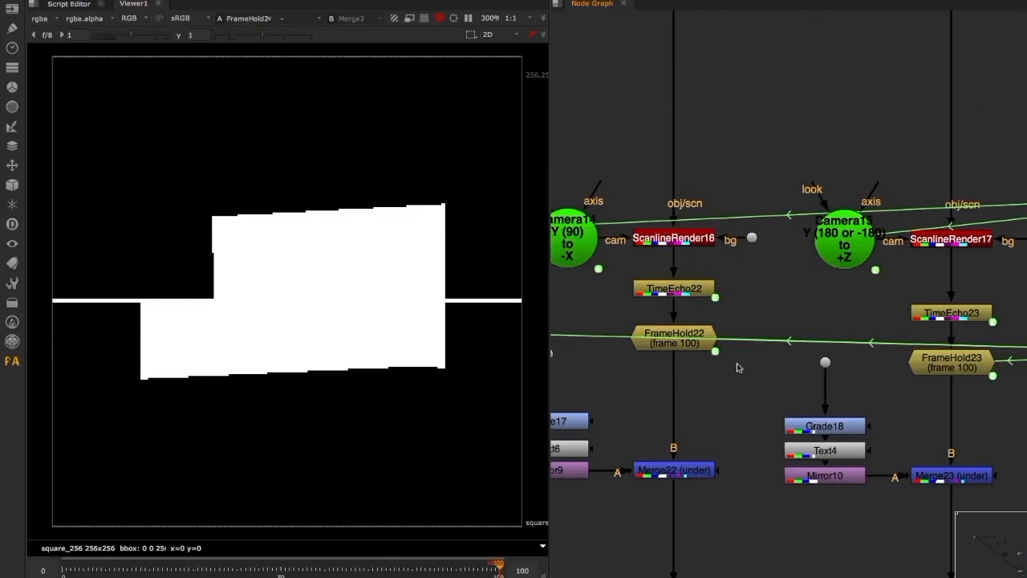
left_click_drag(684, 335, 685, 342)
key("2")
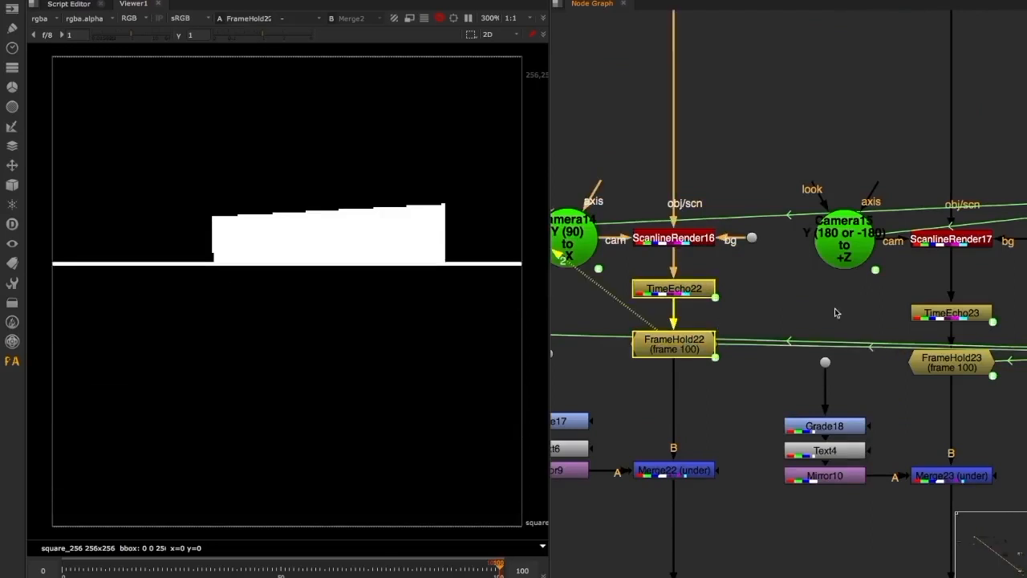
View the output of FrameHold23 in the +Z camera branch and return to FrameHold24 in the -Z branch
middle_click_drag(873, 316, 724, 299)
left_click(803, 339)
key("2")
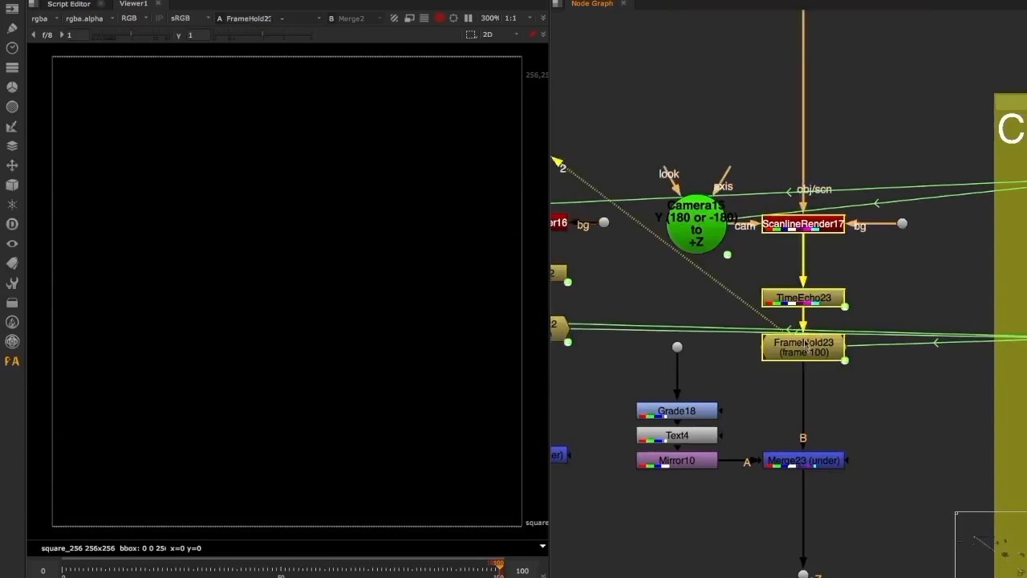
scroll(804, 341, "down", 5)
scroll(803, 345, "up", 5)
left_click(700, 312)
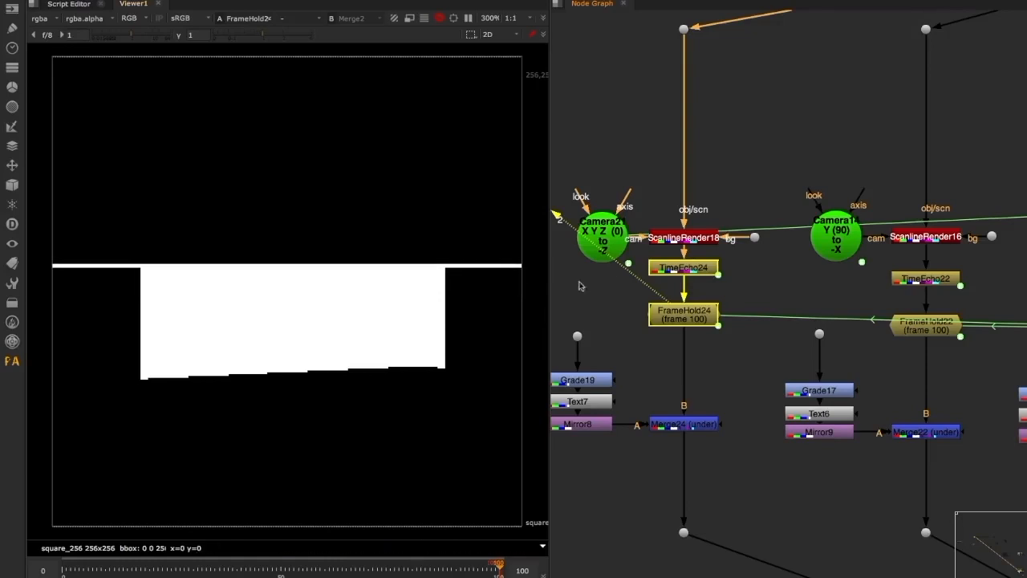
Examine FrameHold24's accumulated coverage image and the nodes in the CONTROLS backdrop
scroll(586, 281, "down", 3)
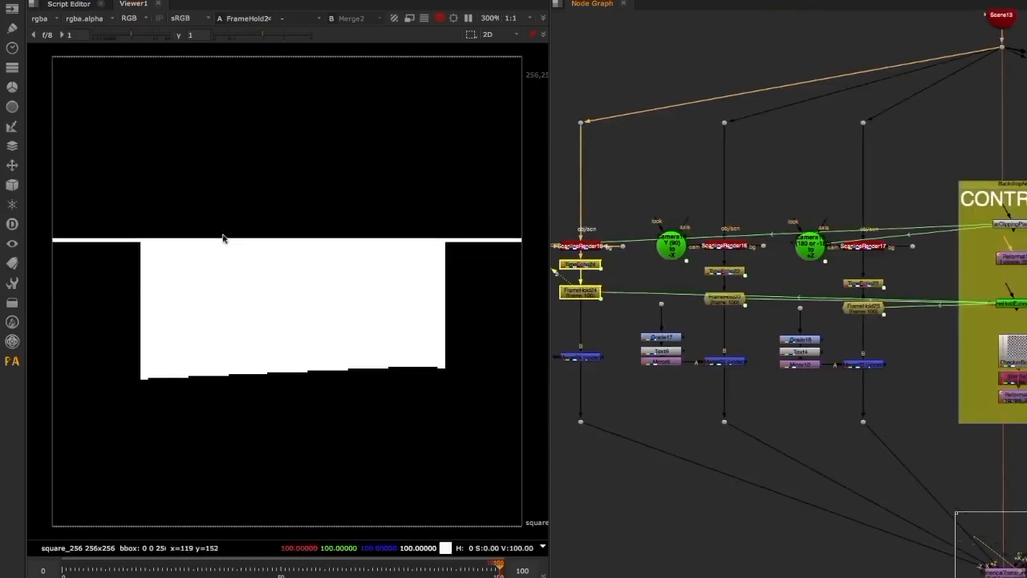
left_click(725, 298)
middle_click_drag(813, 311, 737, 309)
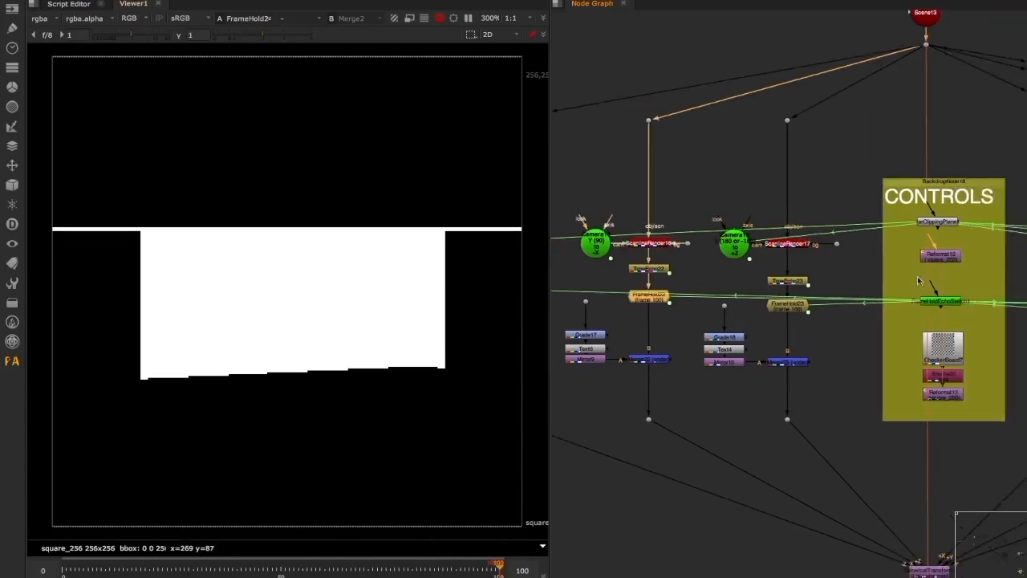
middle_click_drag(1002, 278, 718, 279)
middle_click_drag(667, 307, 736, 289)
middle_click_drag(689, 266, 721, 251)
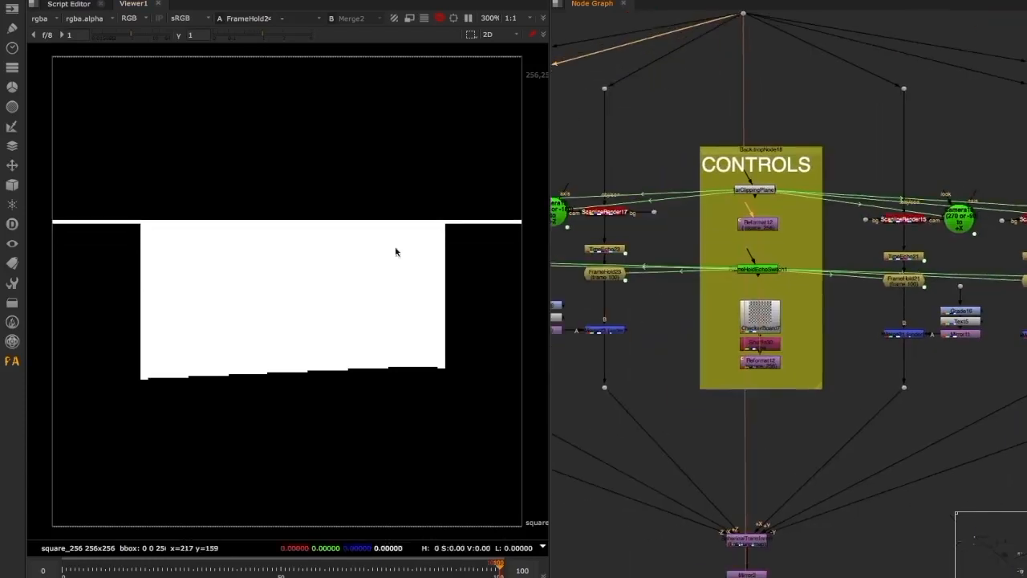
middle_click_drag(672, 417, 669, 339)
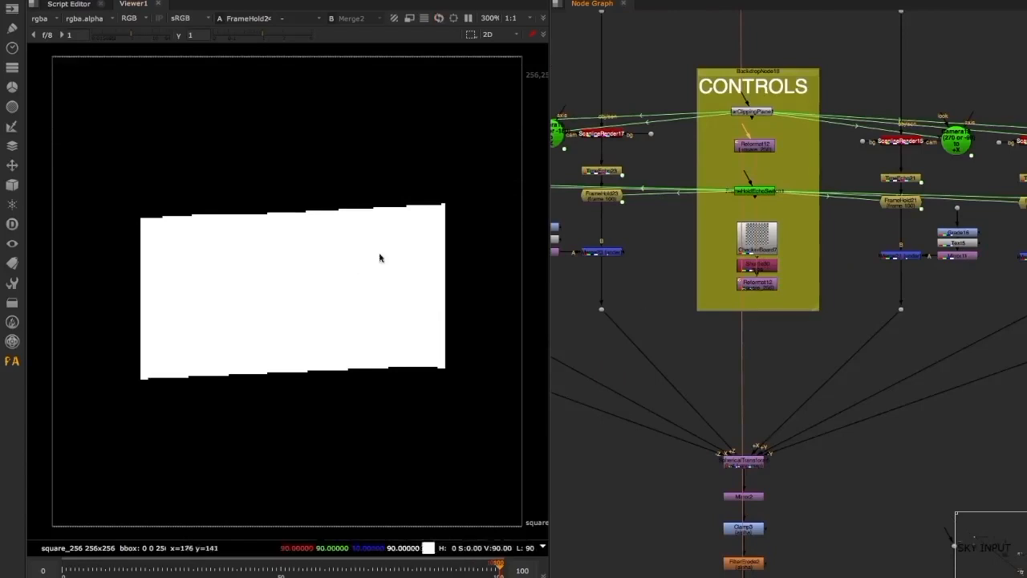
middle_click_drag(757, 368, 791, 405)
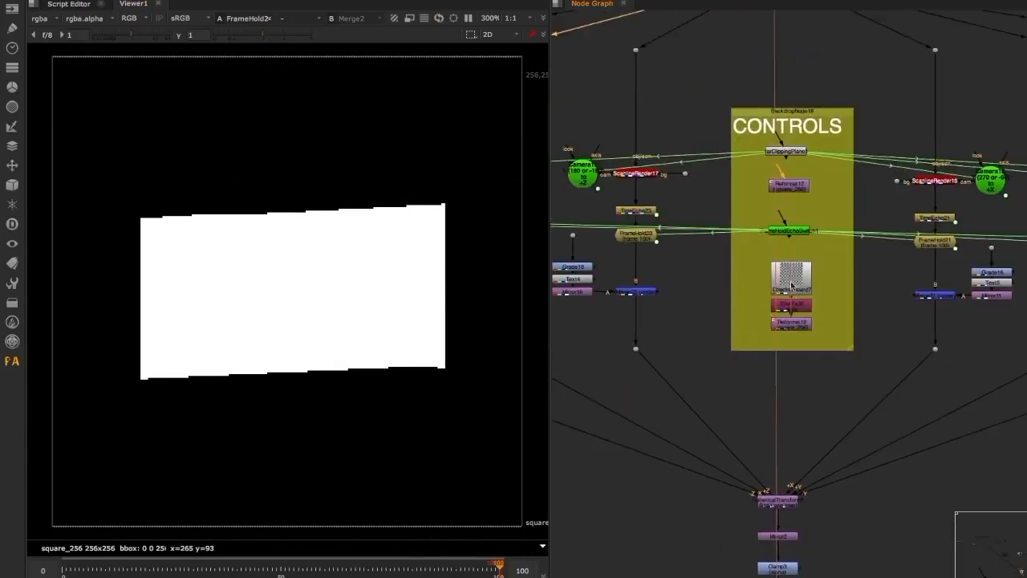
scroll(792, 280, "up", 3)
middle_click_drag(859, 117, 807, 169)
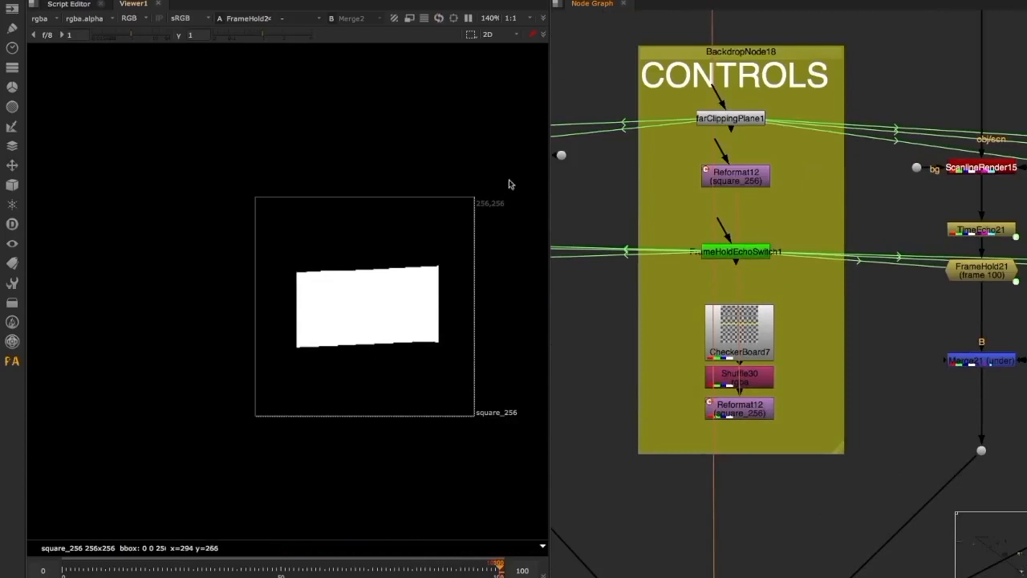
middle_click_drag(491, 207, 437, 244)
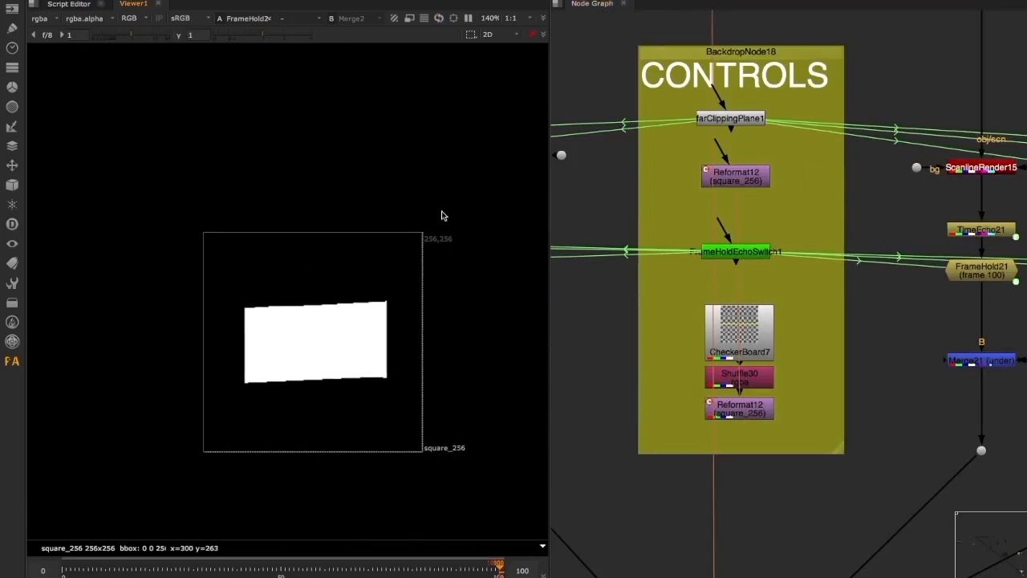
Look over the TimeEcho and FrameHold branches beside the CONTROLS backdrop down to the SphericalTransform
middle_click_drag(677, 343, 662, 298)
middle_click_drag(882, 246, 729, 282)
left_click_drag(717, 197, 882, 237)
scroll(825, 230, "down", 3)
middle_click_drag(878, 225, 836, 199)
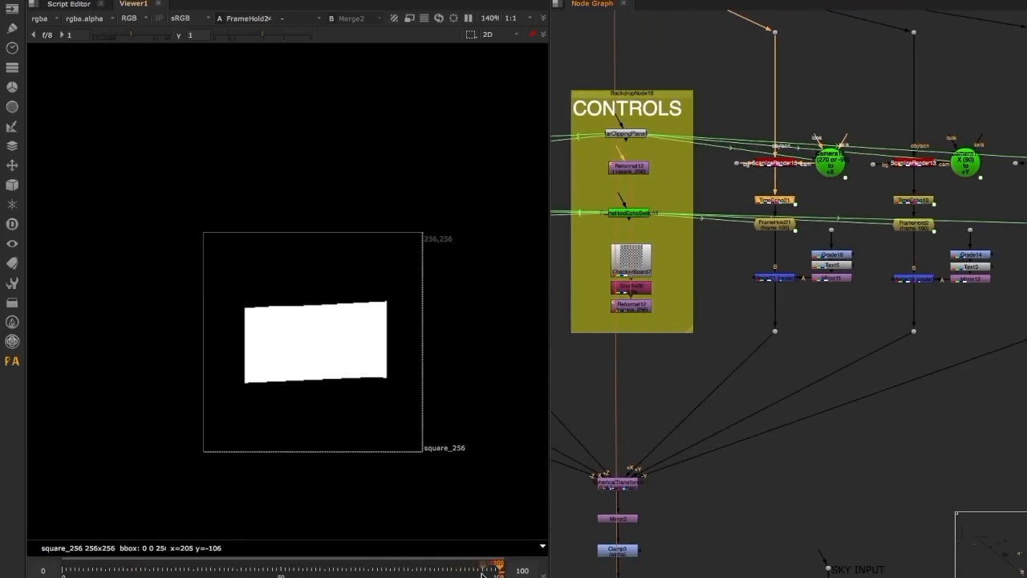
middle_click_drag(720, 234, 757, 222)
middle_click_drag(729, 349, 737, 263)
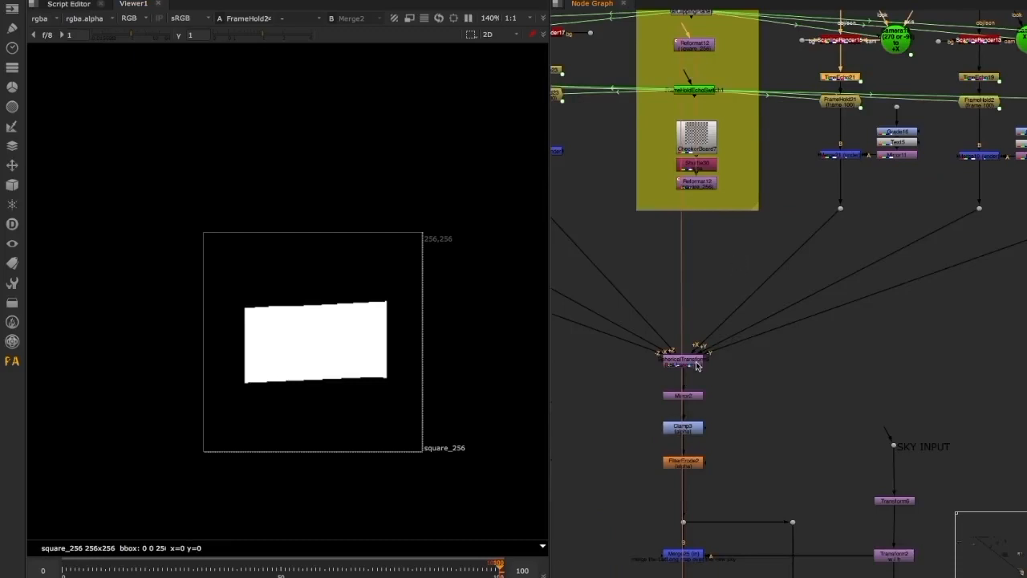
middle_click_drag(729, 371, 819, 360)
View the labelled checkerboard output of the -Z, -X and +Z branches in turn at their dots
left_click_drag(679, 151, 577, 235)
key("1")
middle_click_drag(637, 166, 949, 244)
left_click_drag(693, 226, 603, 298)
key("1")
left_click_drag(758, 233, 859, 280)
key("1")
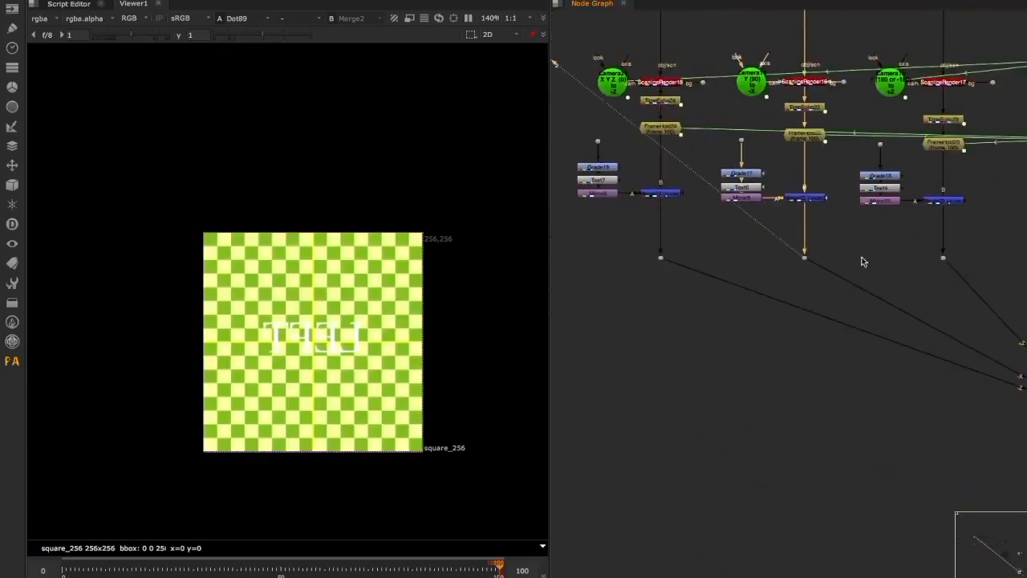
middle_click_drag(889, 232, 726, 237)
left_click_drag(726, 237, 808, 301)
key("1")
View the CheckerBoard7 pattern and follow it through to the Reformat12 output in the CONTROLS backdrop
middle_click_drag(931, 244, 640, 247)
scroll(643, 194, "up", 4)
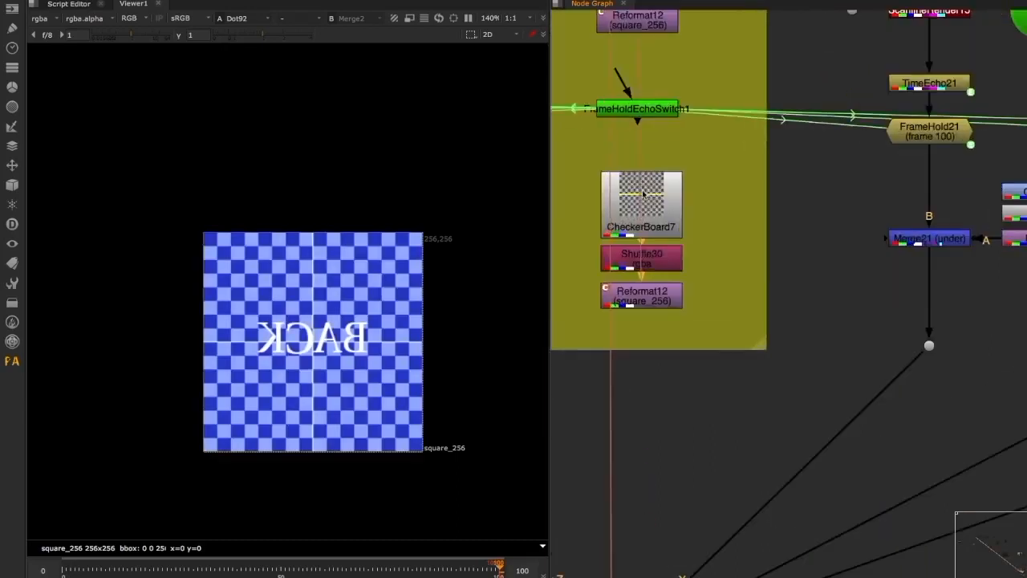
left_click(643, 194)
key("1")
middle_click_drag(675, 274, 752, 275)
key("Down")
key("Down")
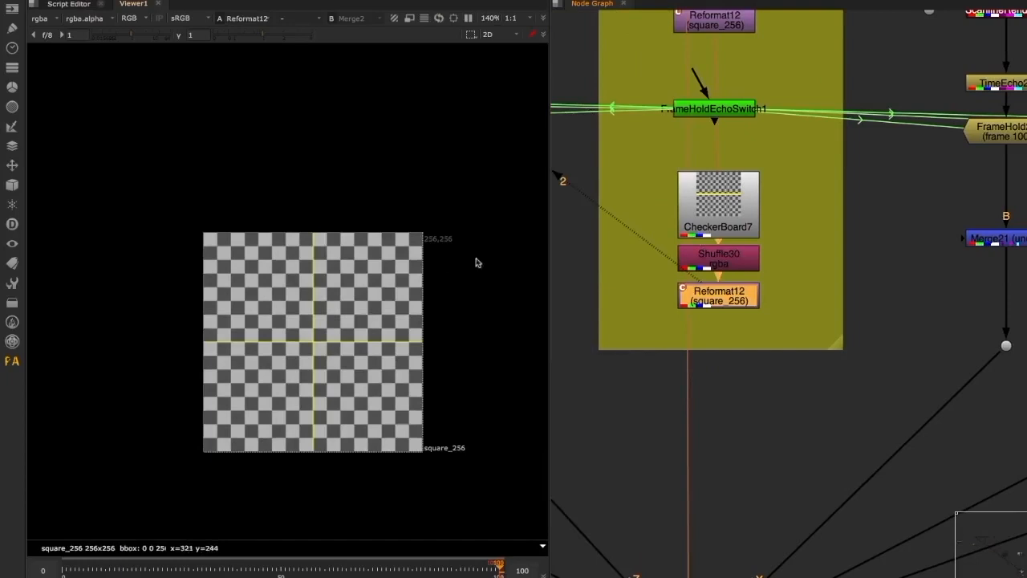
View the blue Grade18 colouring and the Text4 label of the +Z branch's checkerboard
scroll(737, 227, "down", 4)
middle_click_drag(750, 242, 788, 252)
scroll(649, 213, "up", 3)
left_click(653, 220)
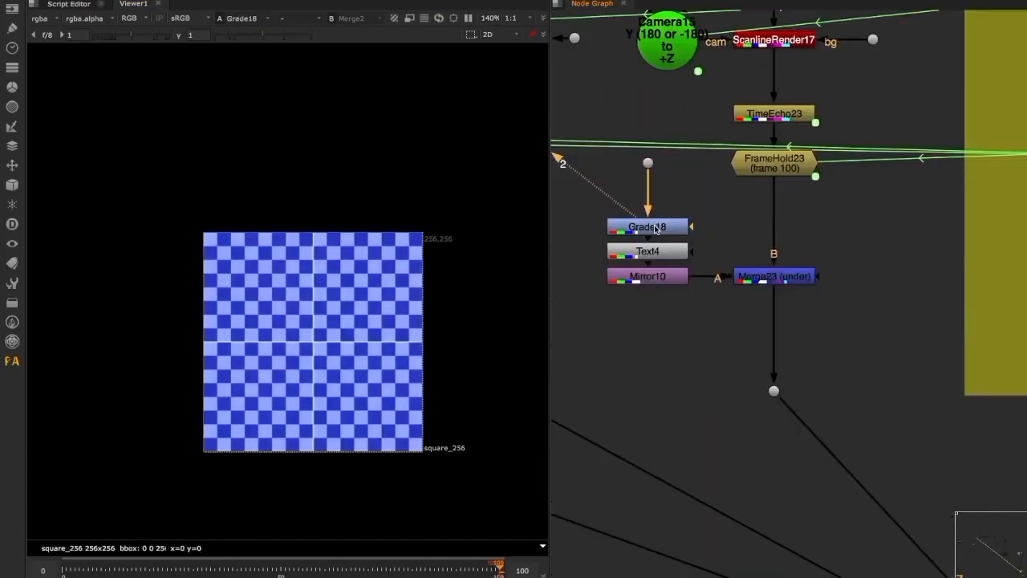
left_click(656, 253)
key("2")
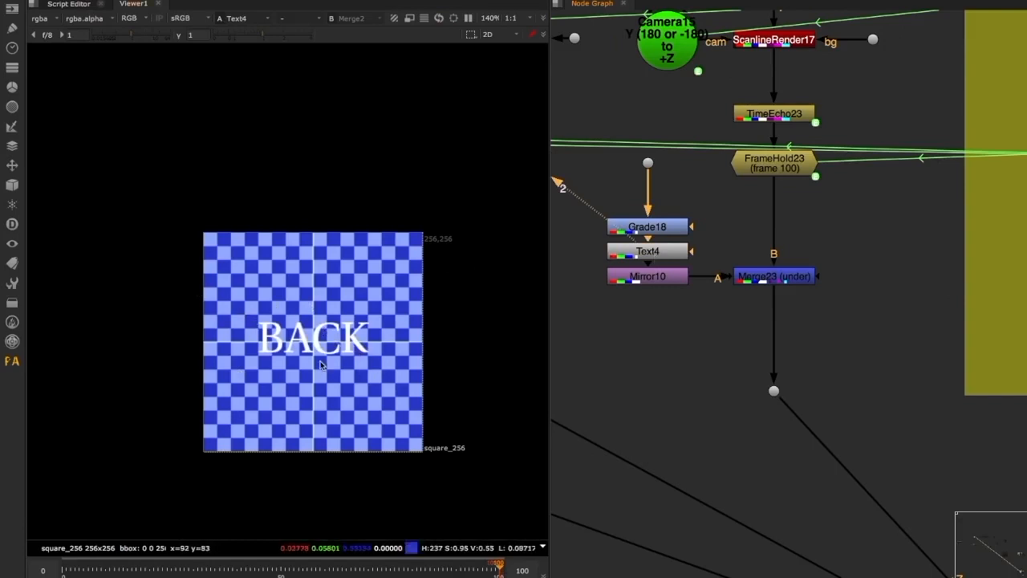
View the flipped label from Mirror10 and the Merge23 (under) output in the +Z branch
left_click(635, 276)
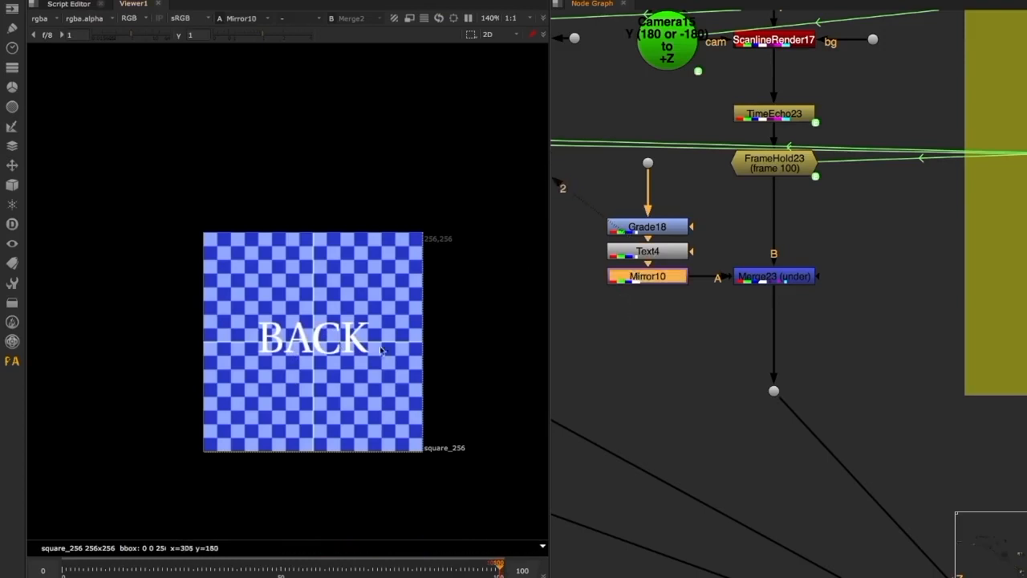
key("1")
scroll(655, 305, "down", 3)
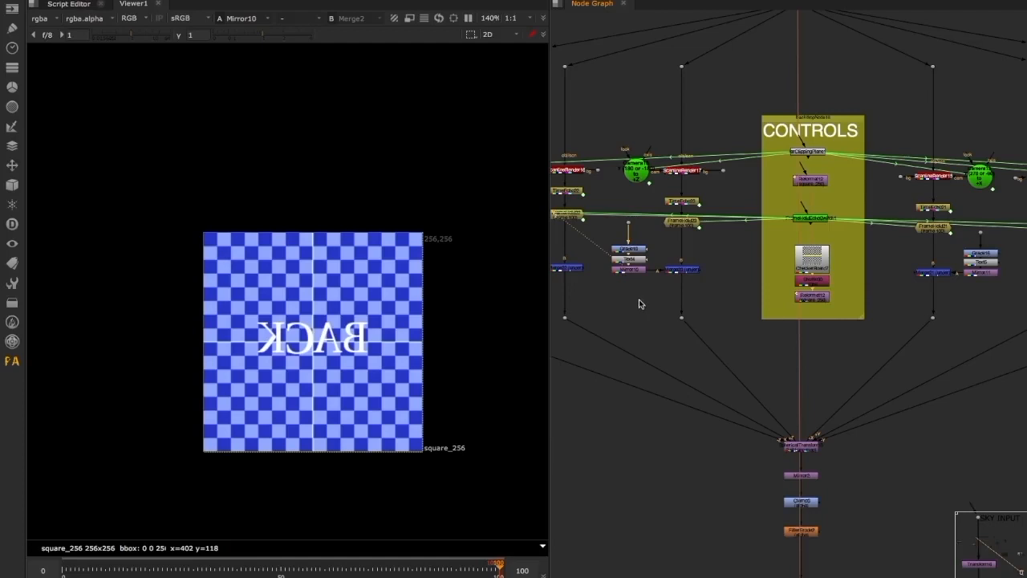
middle_click_drag(720, 345, 645, 242)
scroll(722, 384, "up", 5)
left_click_drag(636, 342, 896, 403)
middle_click_drag(659, 114, 978, 435)
left_click_drag(760, 221, 873, 303)
key("1")
middle_click_drag(790, 229, 726, 394)
Examine Camera15's rotation values in its properties, closing them after each check
double_click(660, 247)
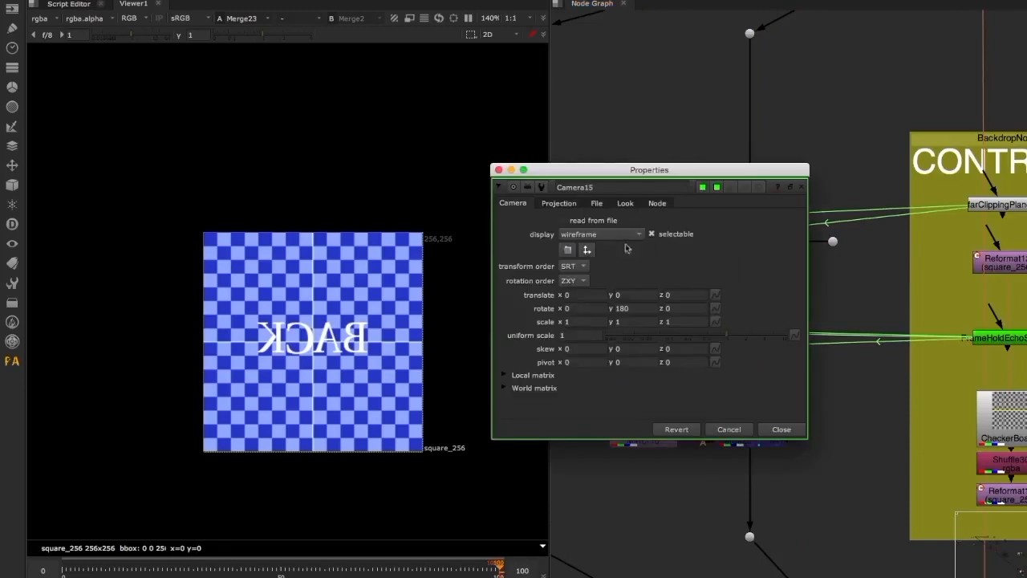
left_click_drag(616, 170, 498, 128)
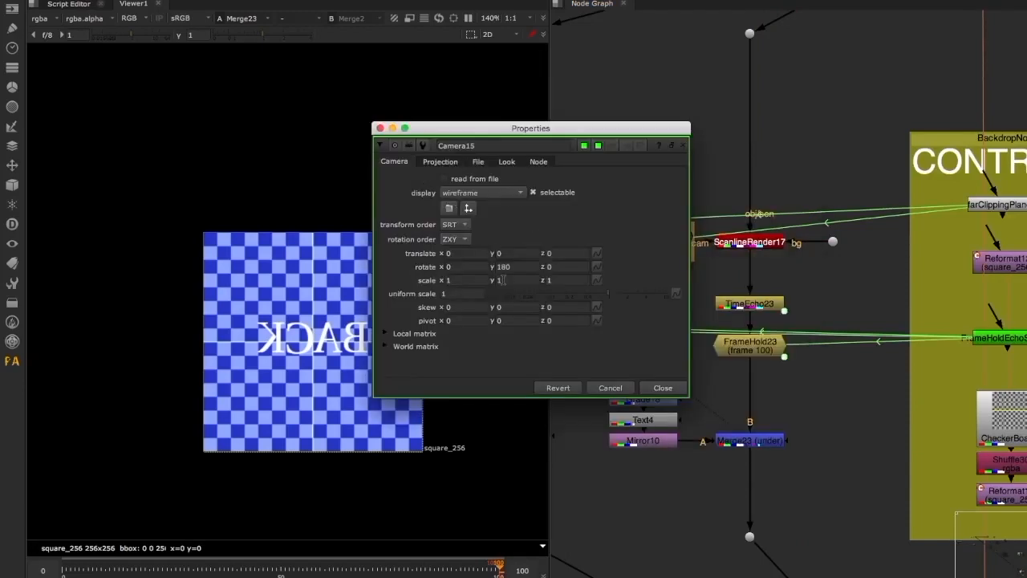
left_click(663, 388)
middle_click_drag(707, 243, 612, 244)
left_click_drag(738, 241, 911, 261)
middle_click_drag(923, 285, 958, 285)
double_click(583, 260)
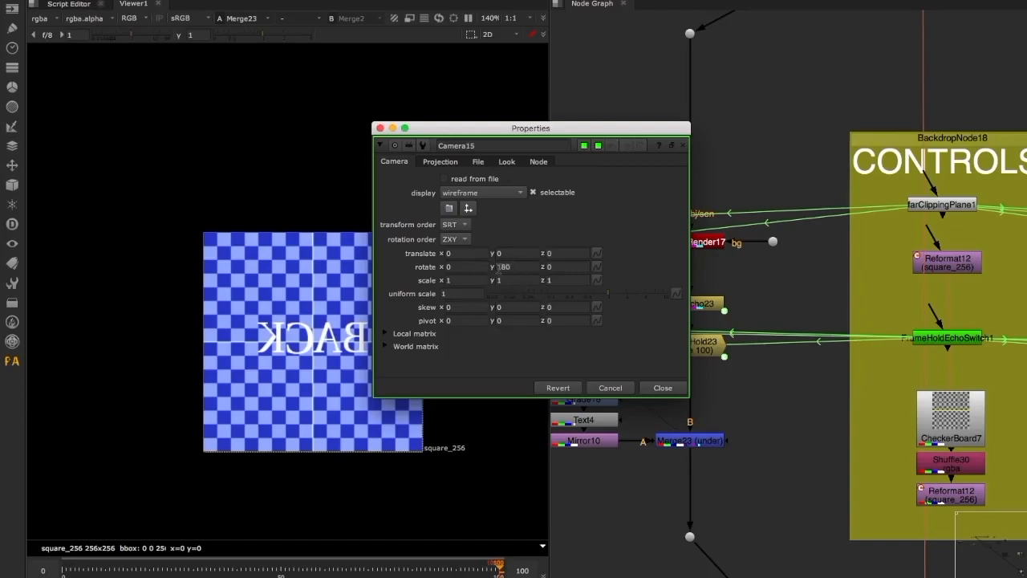
left_click(656, 386)
middle_click_drag(694, 405, 711, 383)
left_click(656, 466)
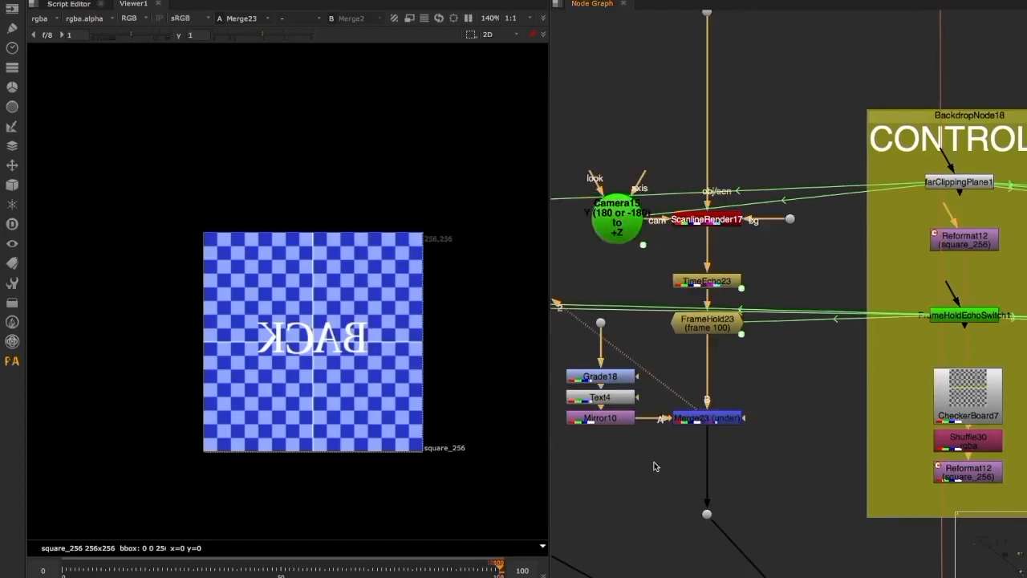
View the merged checkerboard outputs of the -X and -Z branches at Merge22 and Merge24
middle_click_drag(653, 478, 771, 405)
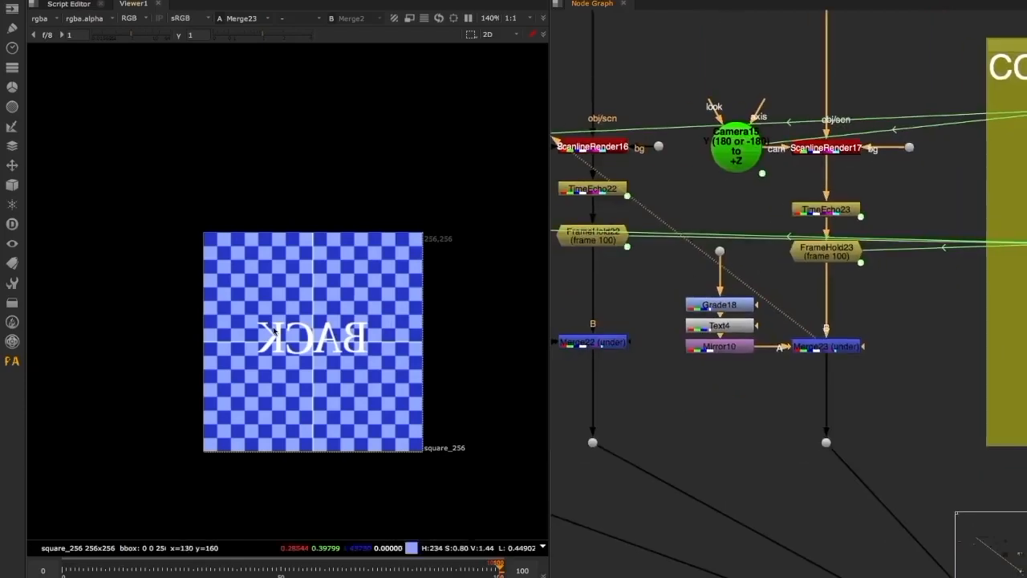
middle_click_drag(600, 394, 720, 387)
left_click(729, 331)
key("2")
left_click(635, 405)
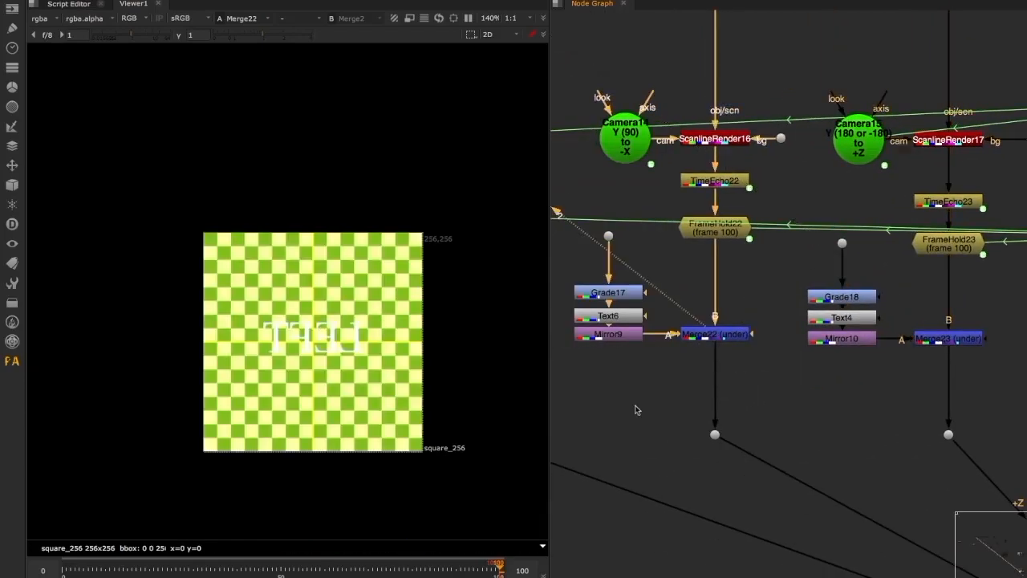
middle_click_drag(621, 399, 722, 393)
scroll(722, 393, "down", 4)
left_click(654, 360)
key("2")
left_click(858, 398)
middle_click_drag(858, 398, 670, 394)
middle_click_drag(616, 358, 785, 354)
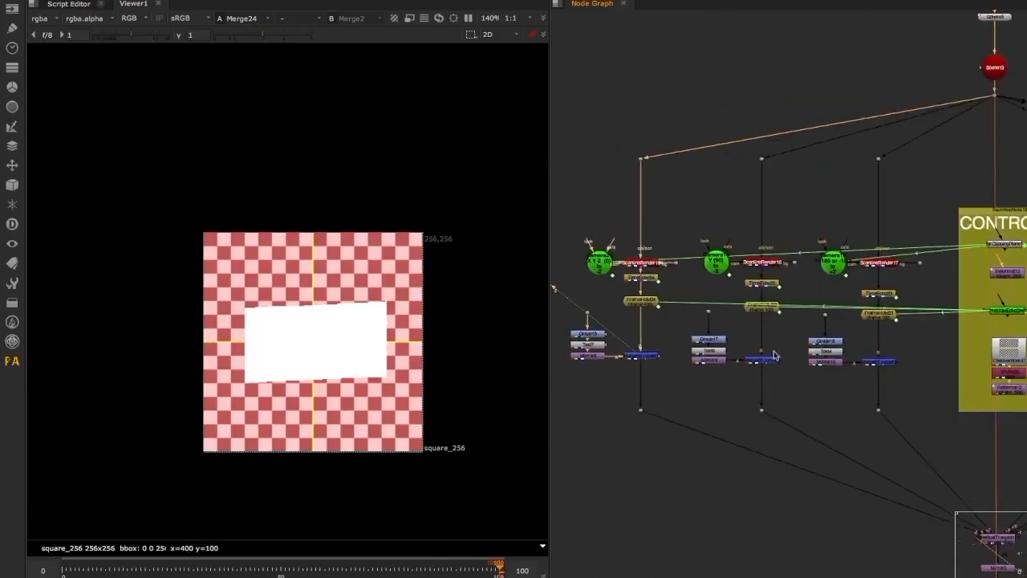
middle_click_drag(677, 369, 691, 367)
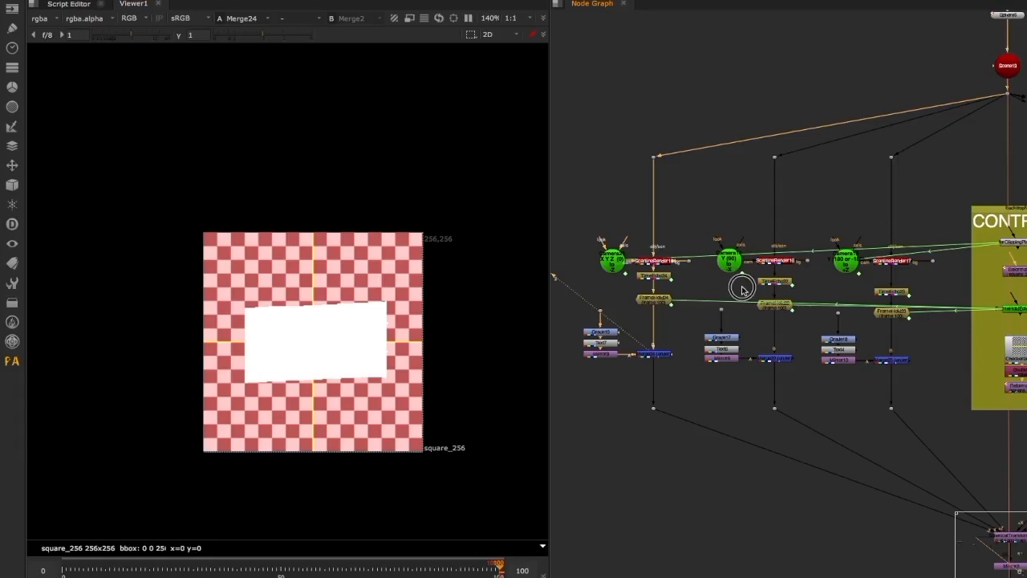
View the merged checkerboard outputs of the +X, +Y and -Y branches in turn
middle_click_drag(742, 288, 931, 414)
middle_click_drag(860, 484, 715, 307)
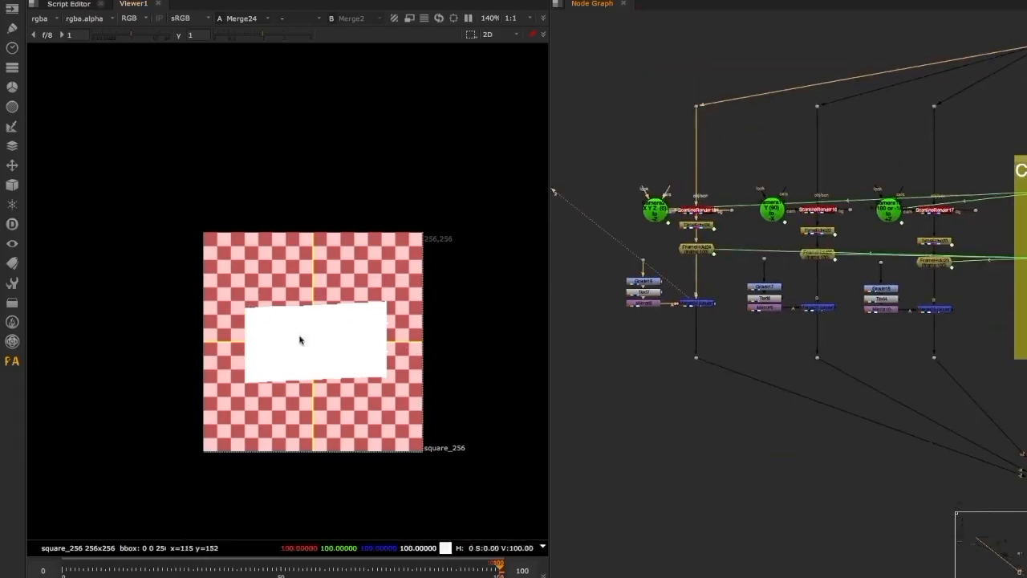
middle_click_drag(930, 310, 782, 309)
left_click_drag(837, 292, 778, 321)
middle_click_drag(892, 334, 680, 334)
left_click(822, 309)
key("1")
left_click(859, 341)
left_click(946, 312)
key("1")
left_click(1026, 311)
key("1")
middle_click_drag(946, 416, 848, 342)
middle_click_drag(674, 333, 722, 324)
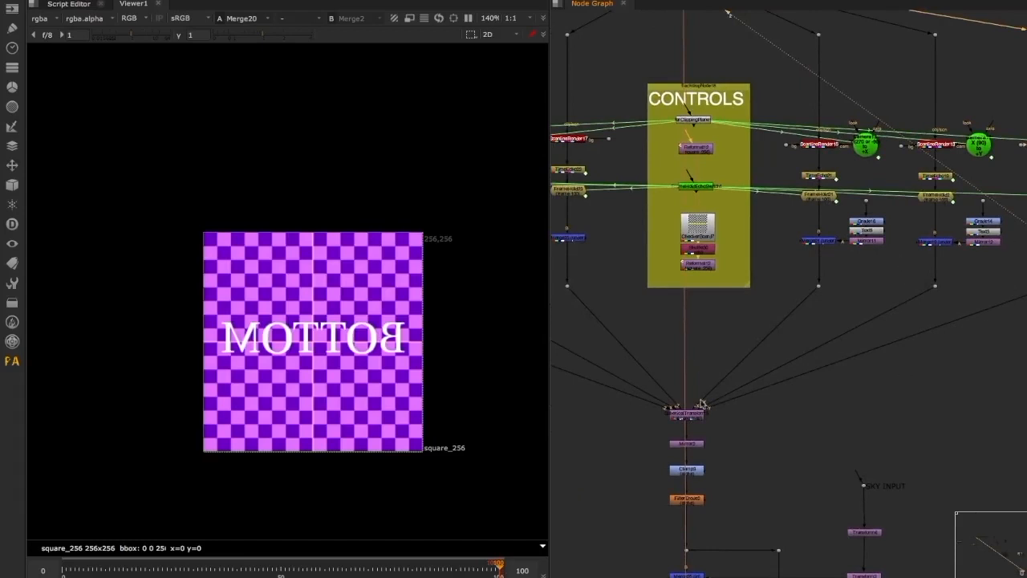
Examine the input type, output type and output format in SphericalTransform5's properties
scroll(688, 430, "up", 5)
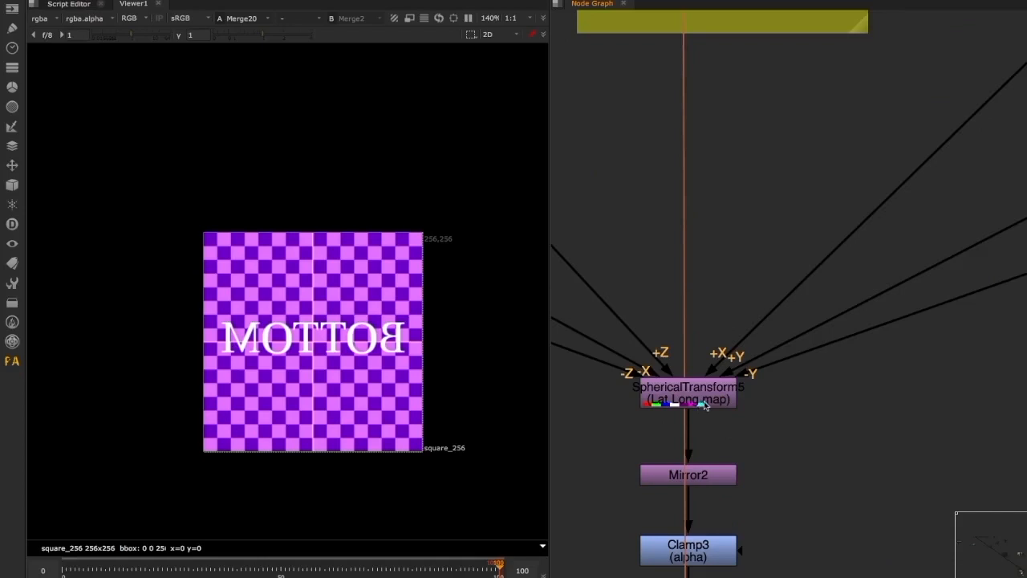
double_click(698, 403)
left_click_drag(572, 118, 755, 92)
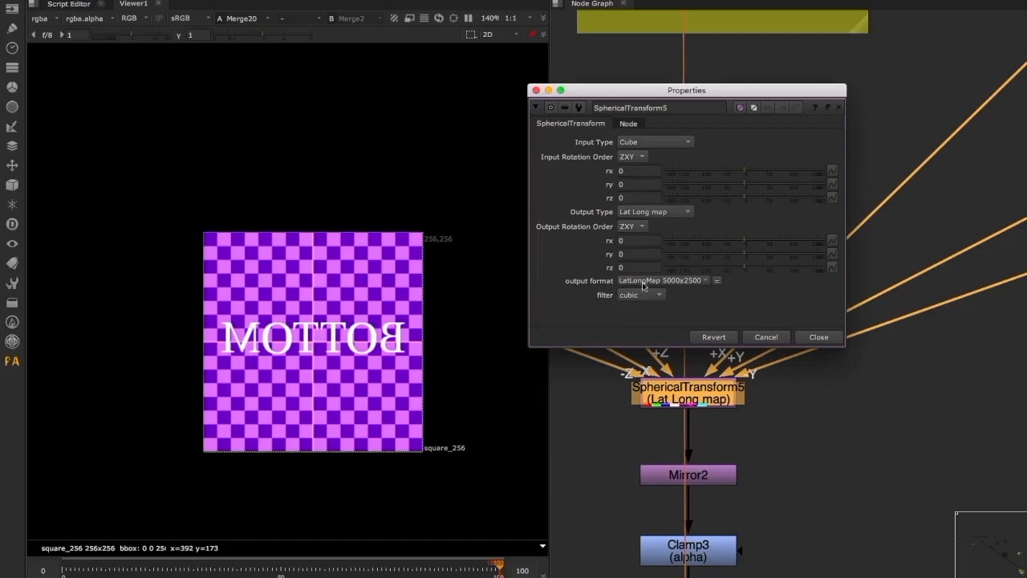
left_click(807, 338)
scroll(786, 321, "down", 5)
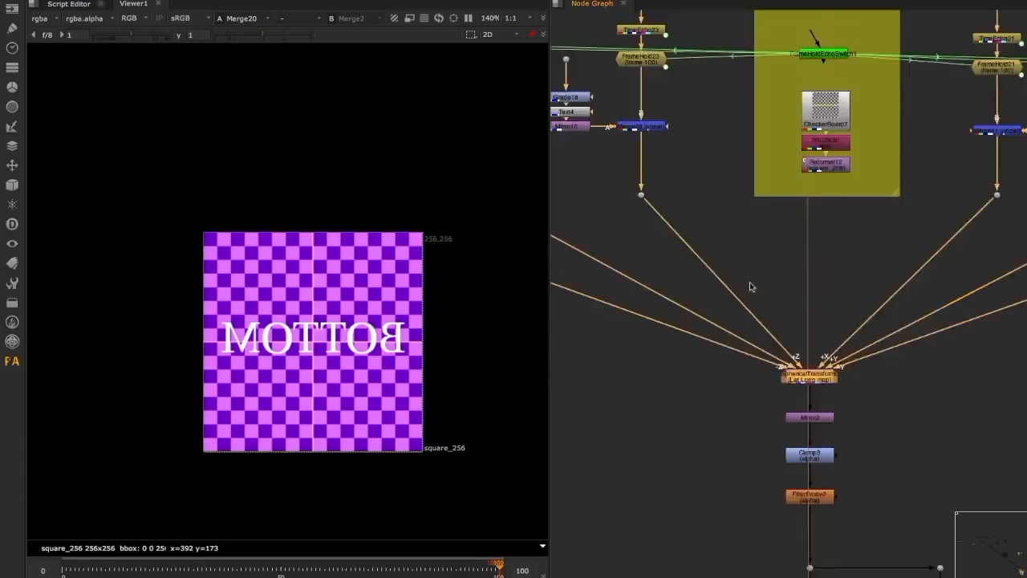
Trace the six directional branch connections feeding into SphericalTransform5
middle_click_drag(788, 342, 826, 355)
scroll(842, 382, "up", 3)
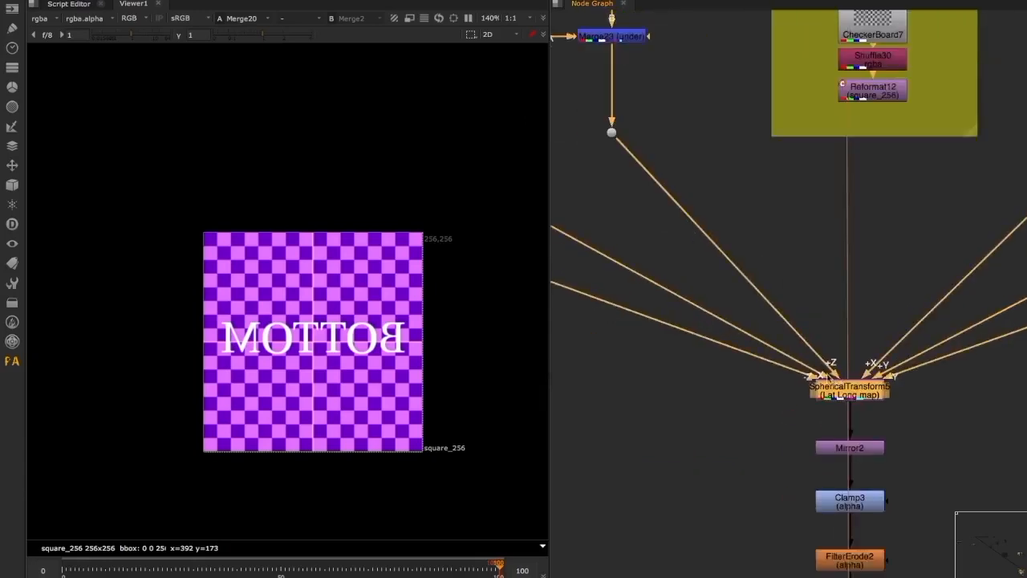
scroll(823, 374, "up", 2)
scroll(751, 349, "down", 4)
left_click_drag(753, 318, 636, 192)
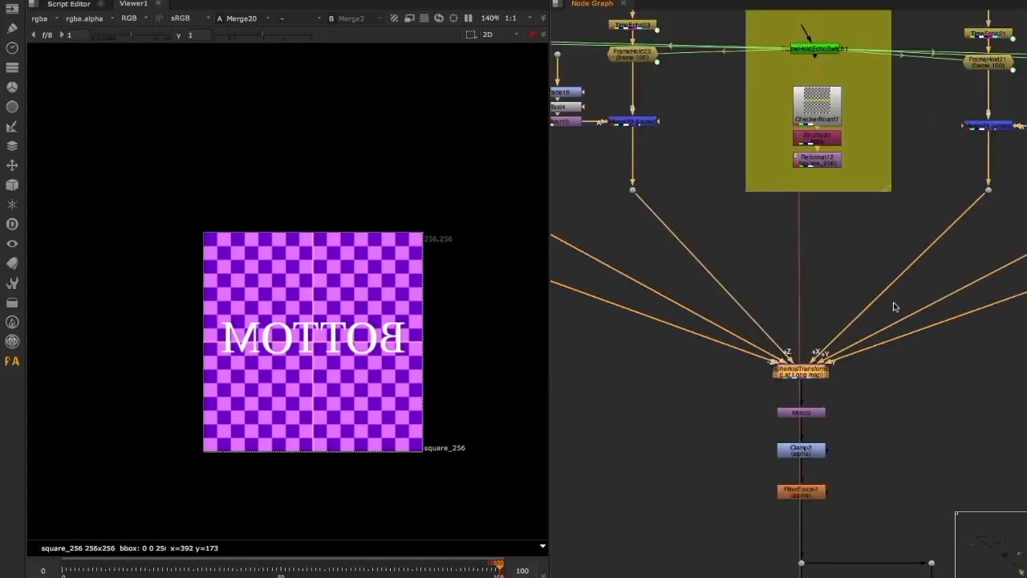
middle_click_drag(703, 289, 623, 241)
left_click_drag(782, 345, 638, 297)
View the lat-long map from SphericalTransform5 and compare it with the flipped output of Mirror2
left_click_drag(651, 261, 807, 371)
key("1")
scroll(280, 377, "up", 2)
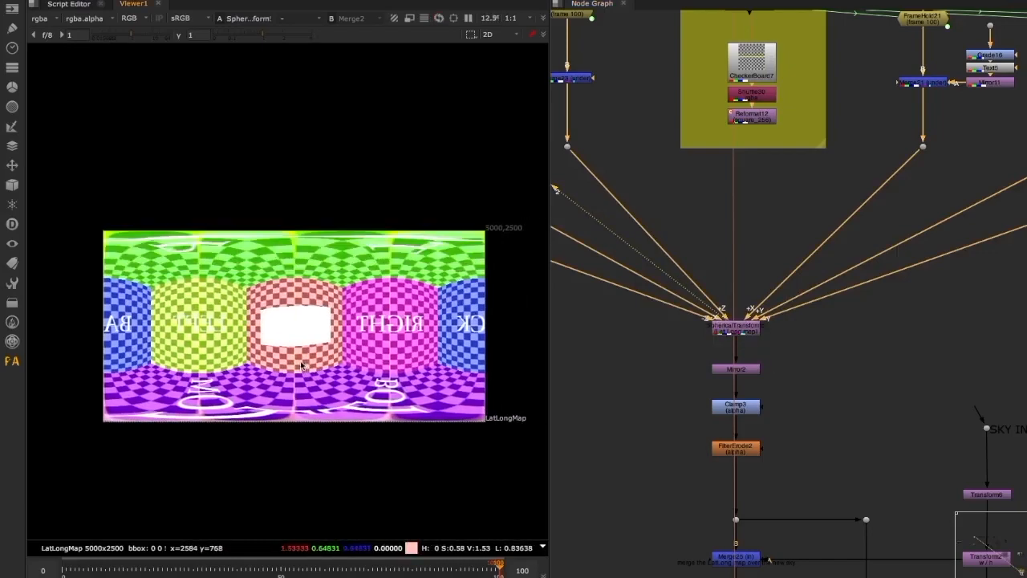
scroll(301, 366, "up", 1)
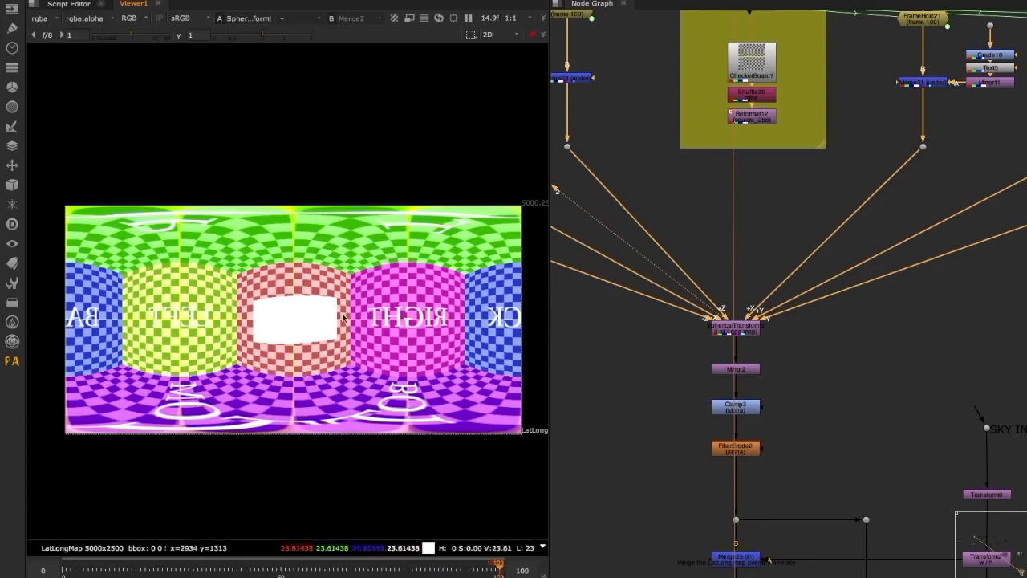
middle_click_drag(773, 384, 770, 350)
left_click_drag(775, 304, 681, 349)
key("1")
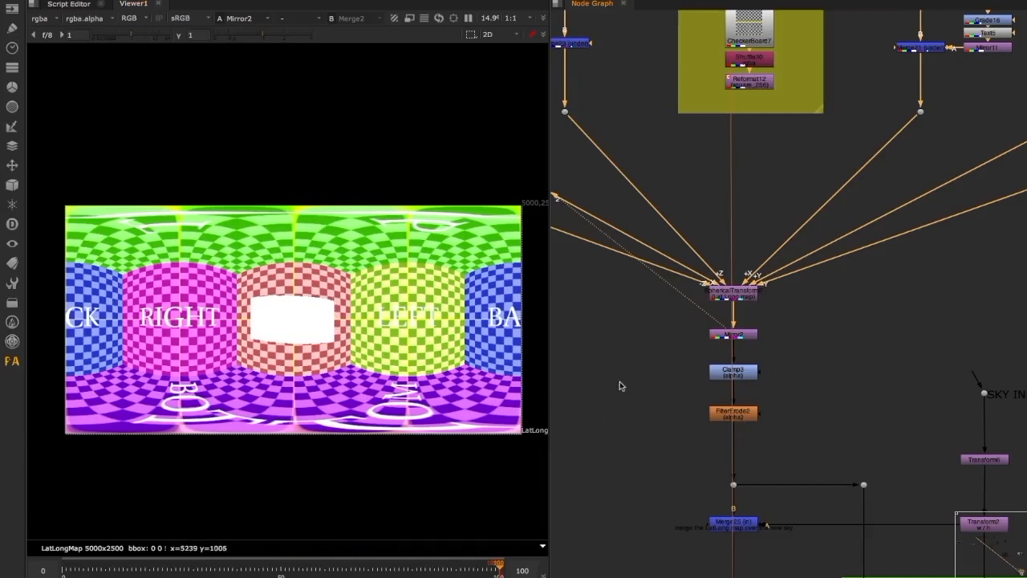
middle_click_drag(654, 427, 640, 390)
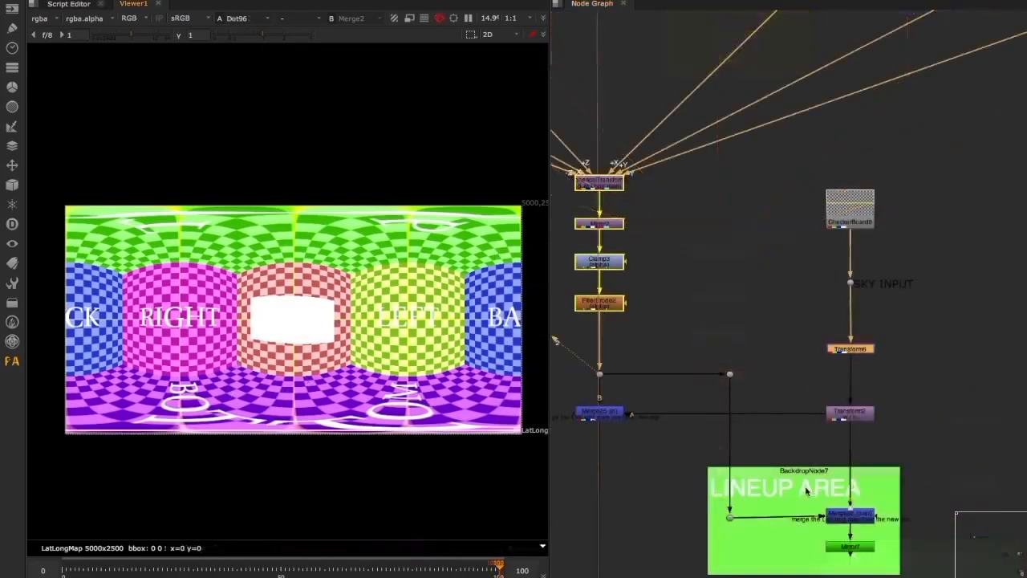
Move SphericalTransform5, Mirror2, Clamp3 and FilterErode2 up to leave room above the dot feeding Merge25
middle_click_drag(755, 384, 852, 385)
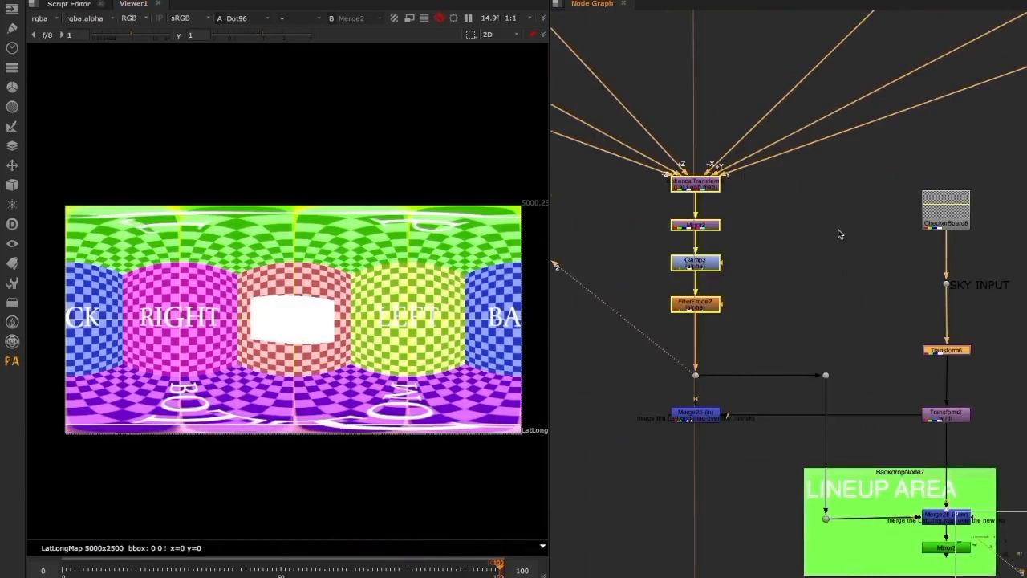
left_click_drag(698, 305, 698, 298)
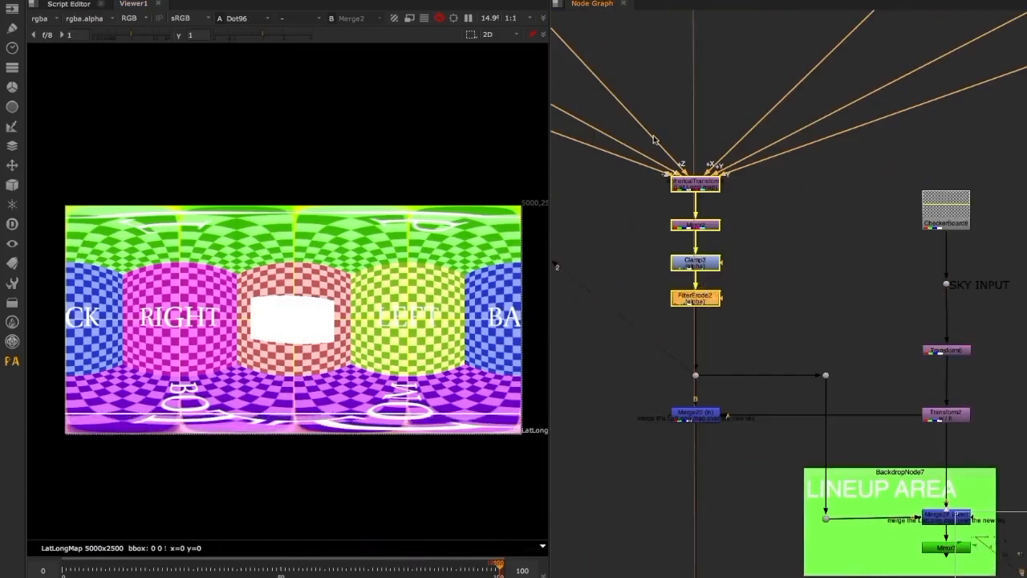
left_click_drag(647, 110, 685, 235)
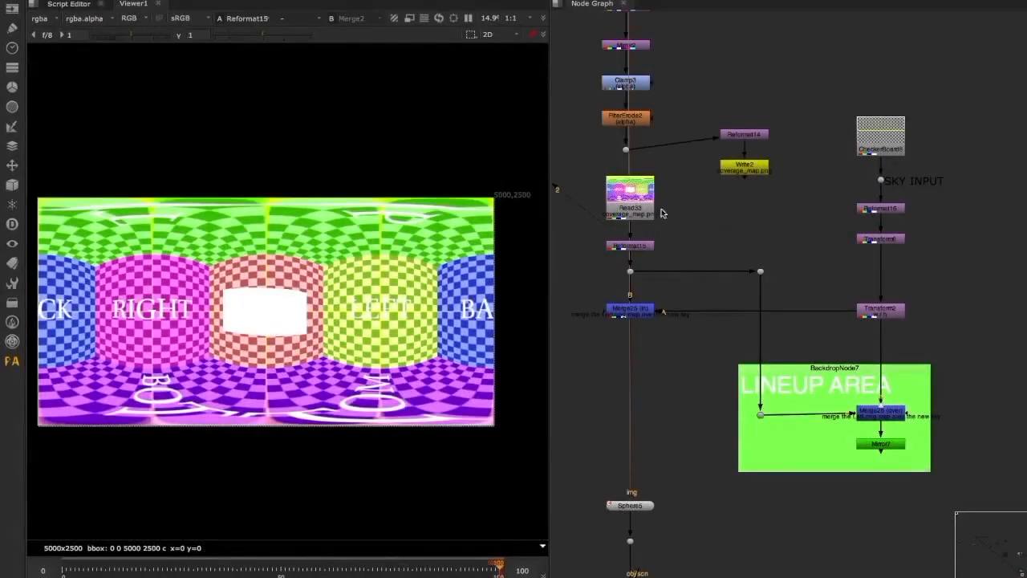
left_click(634, 198)
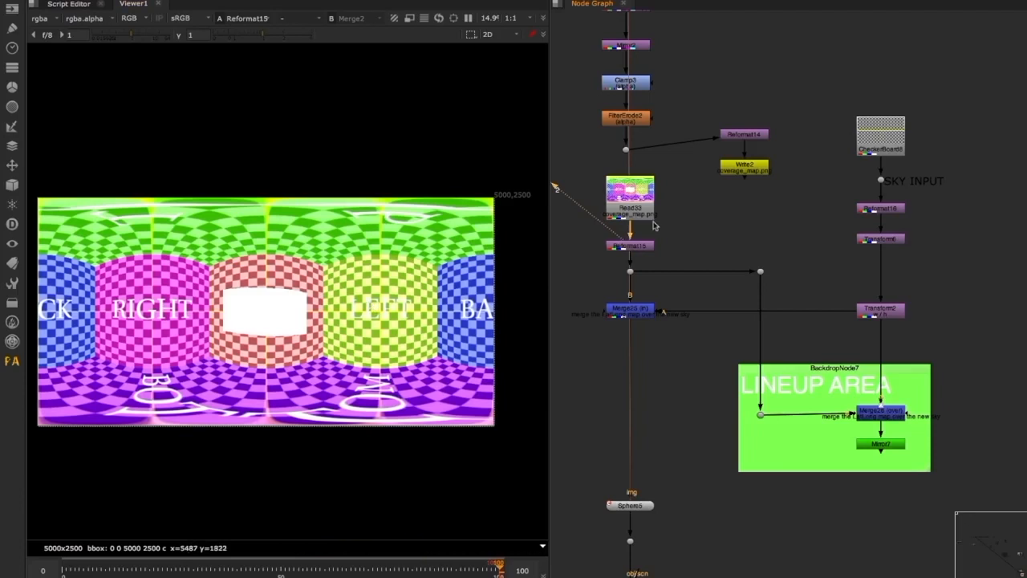
View the alpha channel of the Reformat15 coverage map and switch back to its RGB channels
key("a")
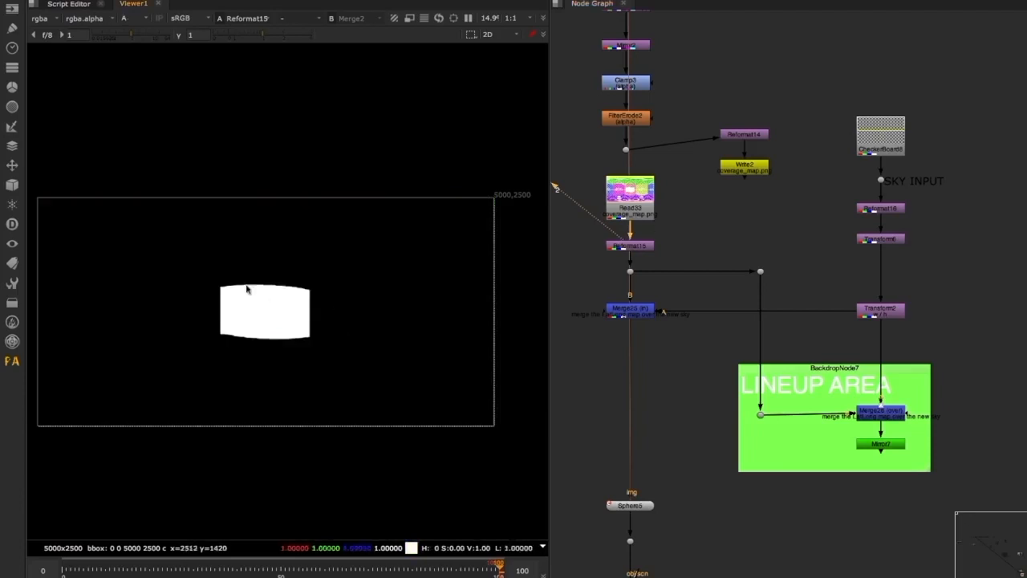
key("a")
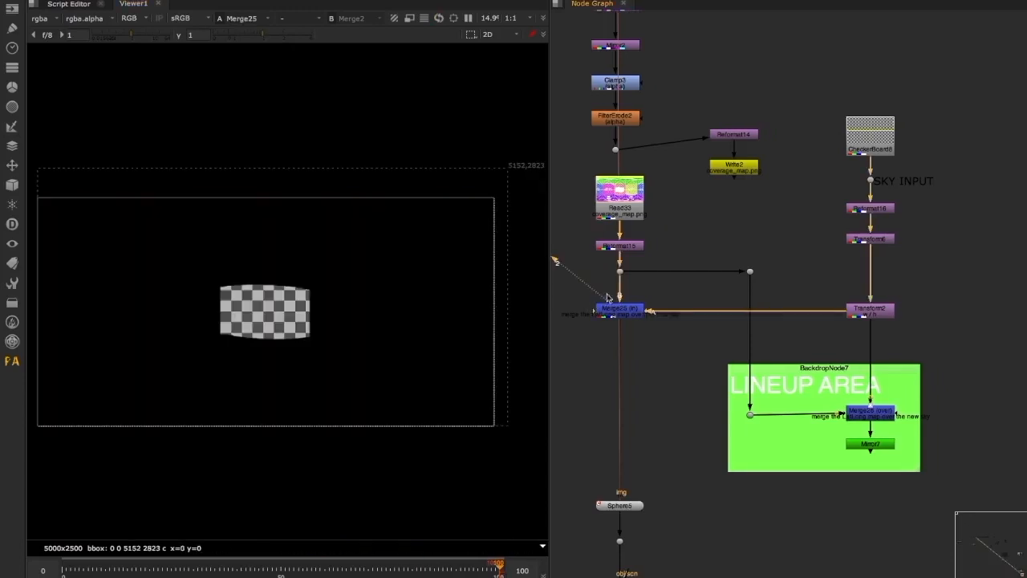
left_click(626, 247)
key("2")
Look over Transform6's settings and add a Merge (over) placing the Transform2 sky output over the Reformat15 coverage map
double_click(870, 239)
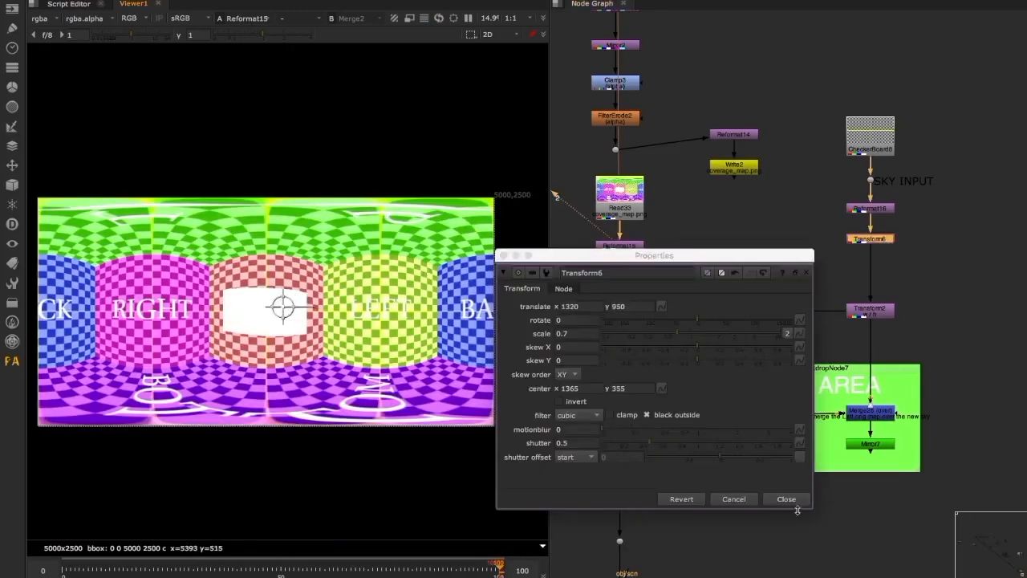
left_click(772, 499)
left_click(669, 347)
key("m")
left_click_drag(663, 330, 893, 310)
left_click_drag(657, 323, 866, 307)
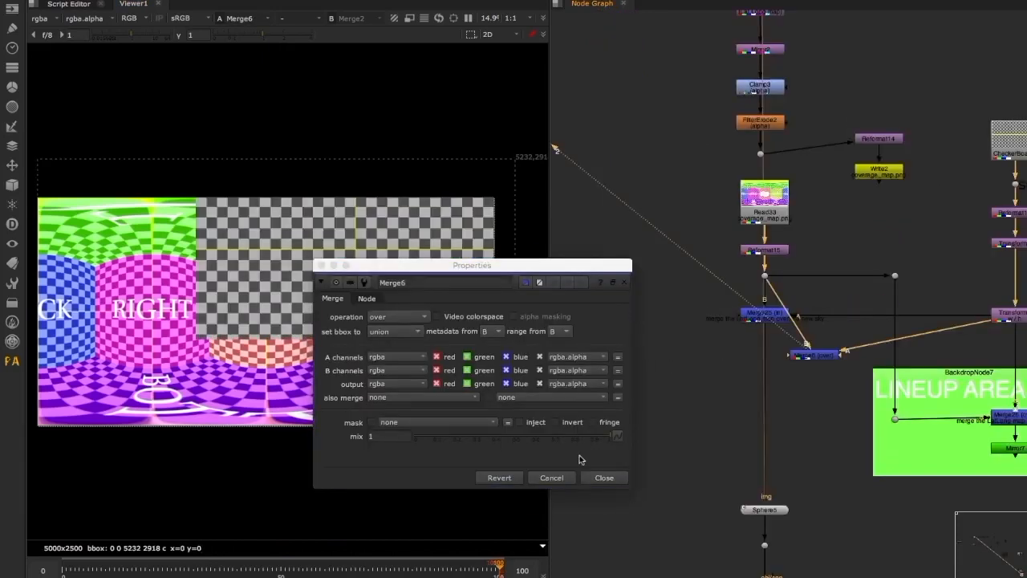
left_click(604, 477)
middle_click_drag(998, 239, 843, 259)
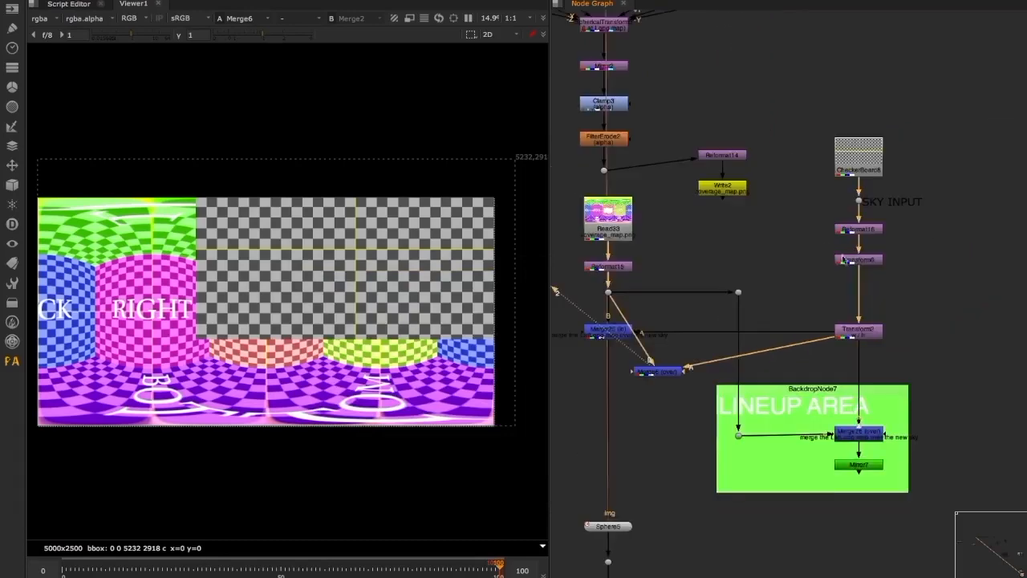
Translate the sky checkerboard to -250, 90 in Transform6 and scale it up until it covers the white coverage area
double_click(843, 259)
left_click(617, 332)
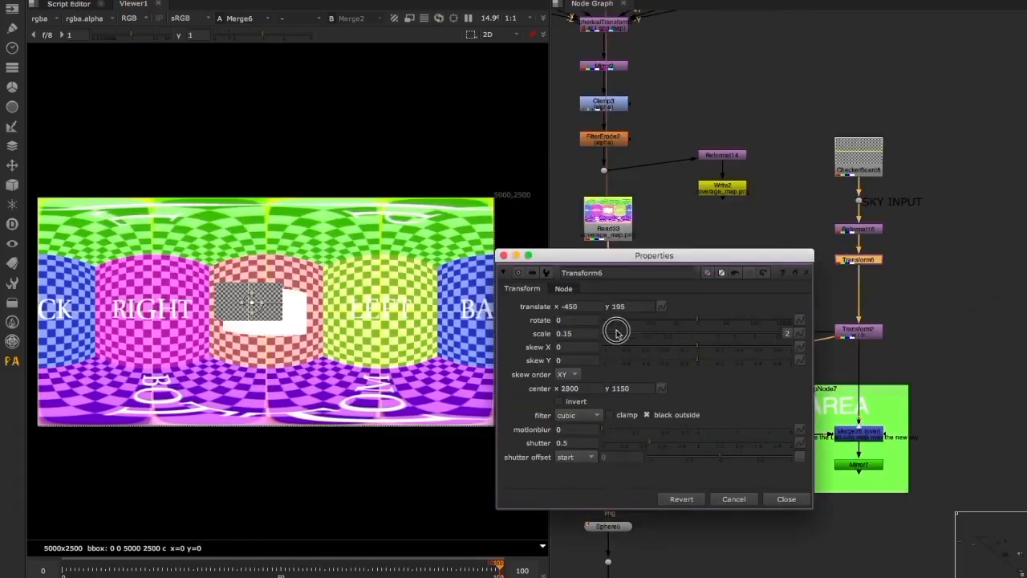
left_click_drag(617, 332, 620, 333)
left_click_drag(252, 303, 270, 313)
scroll(269, 309, "up", 4)
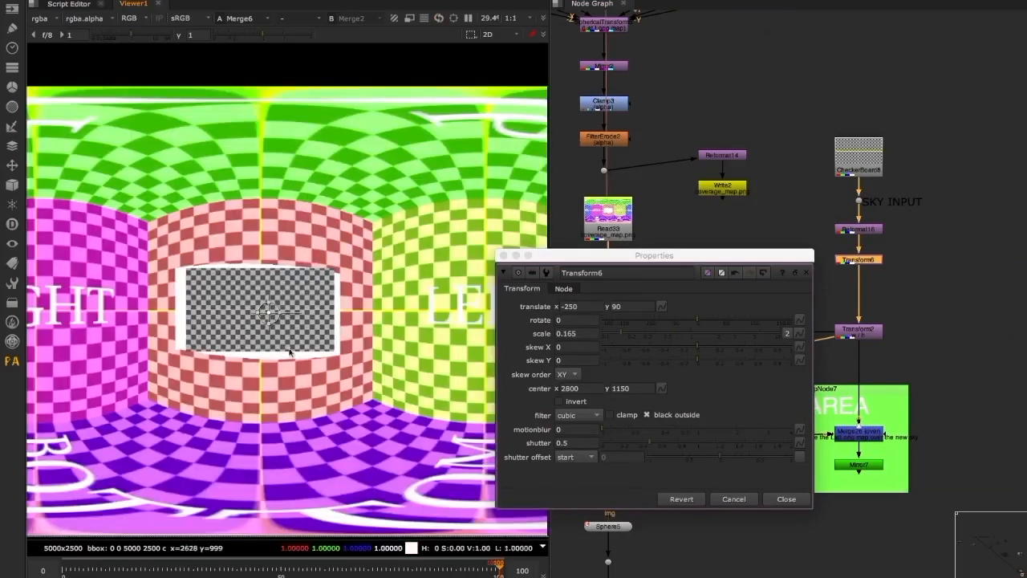
mouse_move(629, 337)
left_mouse_down()
mouse_move(621, 331)
mouse_move(630, 336)
left_mouse_up()
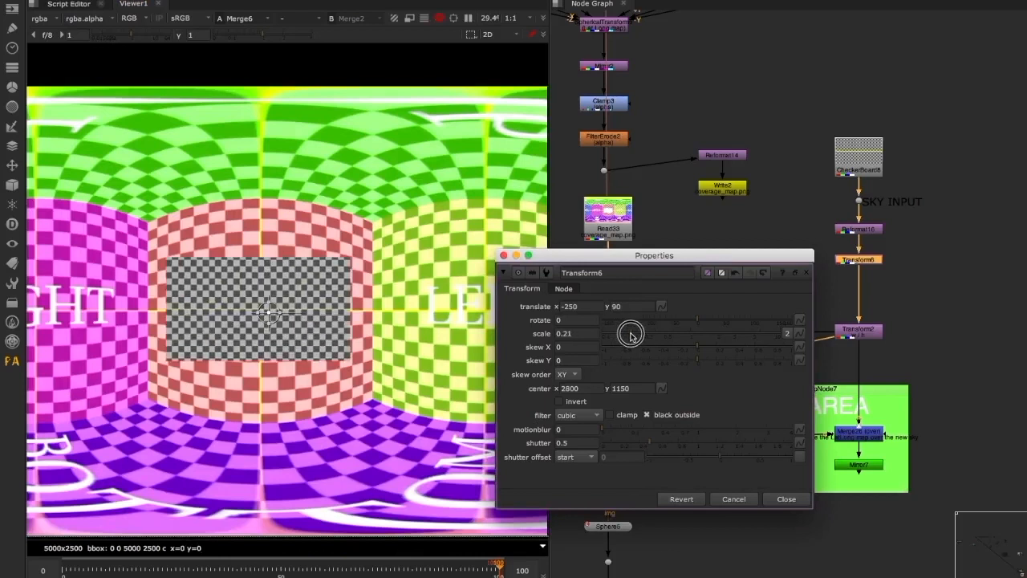
left_click_drag(634, 333, 632, 333)
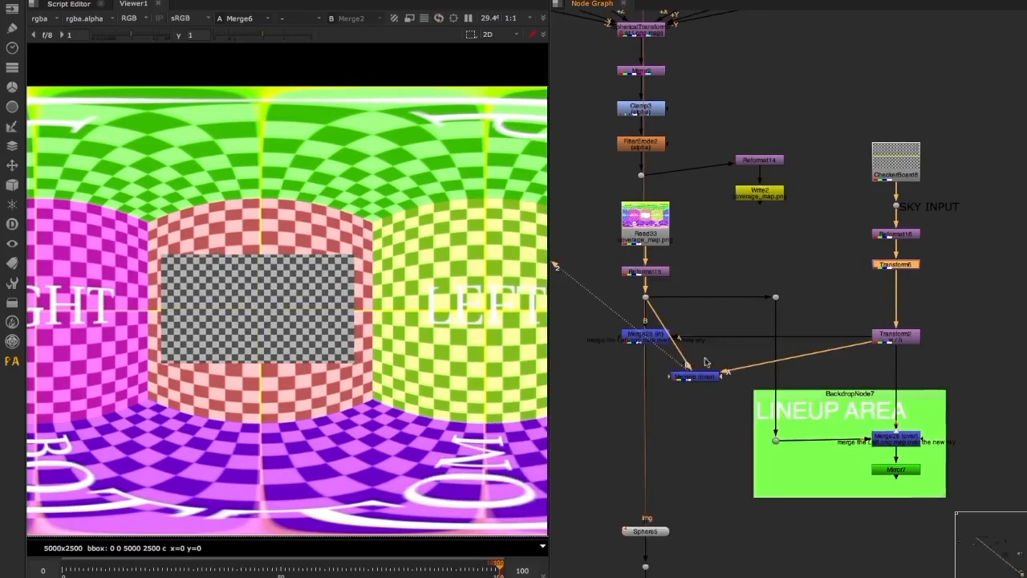
Shift Merge6 aside and view the sky checkerboard cut to the coverage area at Merge25 (in)
left_click_drag(699, 368, 724, 367)
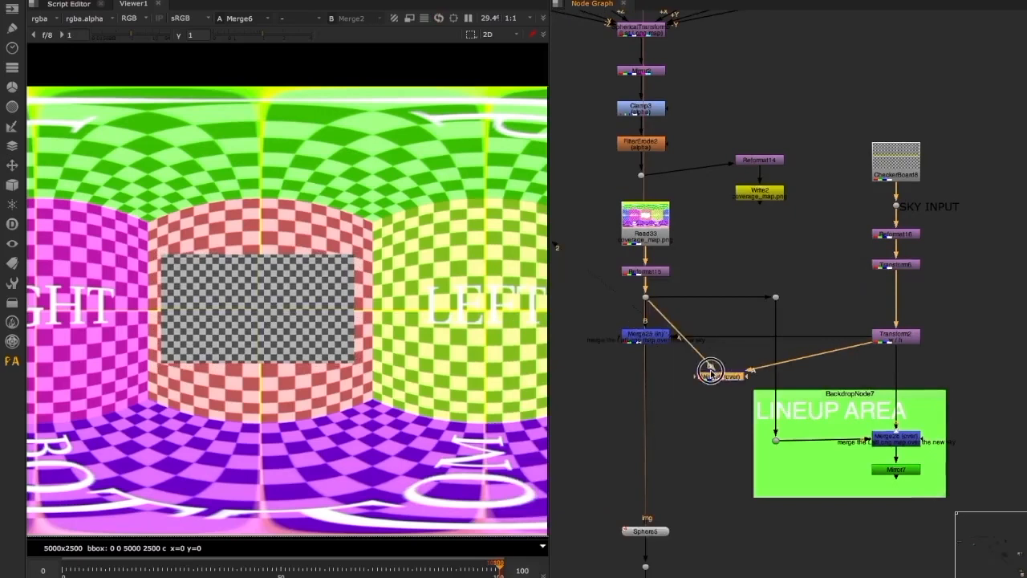
scroll(672, 358, "up", 5)
left_click(648, 305)
key("2")
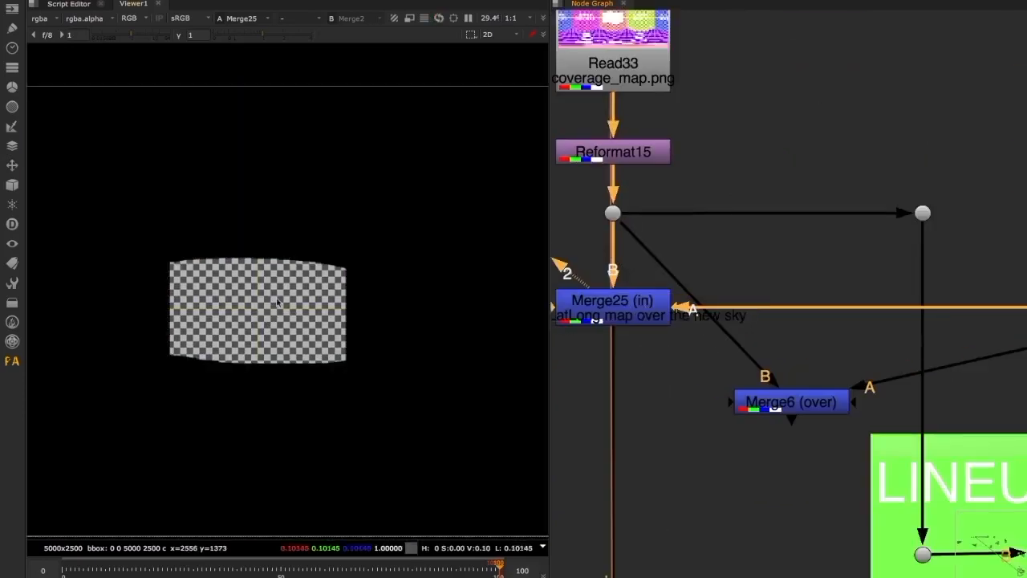
Delete the Merge6 (over) node used for lining up the sky
left_click(806, 401)
key("Delete")
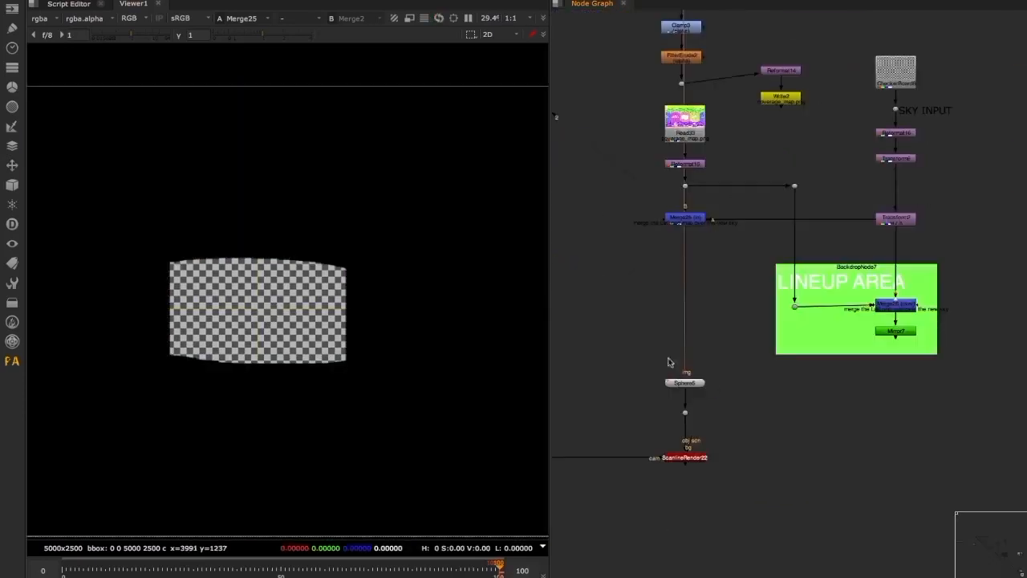
middle_click_drag(673, 365, 716, 398)
middle_click_drag(758, 81, 791, 416)
middle_click_drag(770, 48, 771, 240)
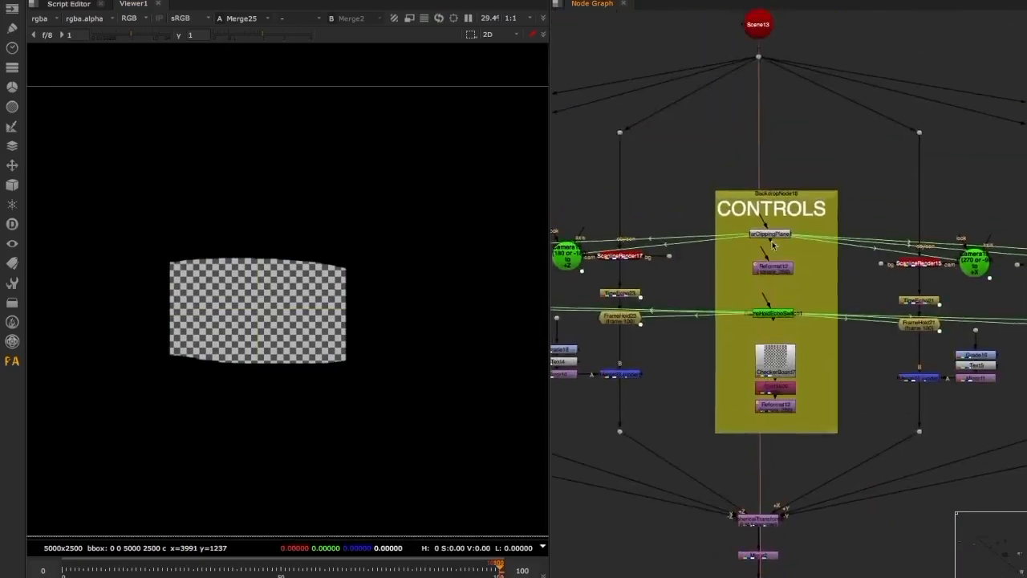
View Sphere5 in 3D to examine the covered sky checkerboard mapped onto the sphere
middle_click_drag(759, 134, 778, 328)
scroll(778, 200, "down", 5)
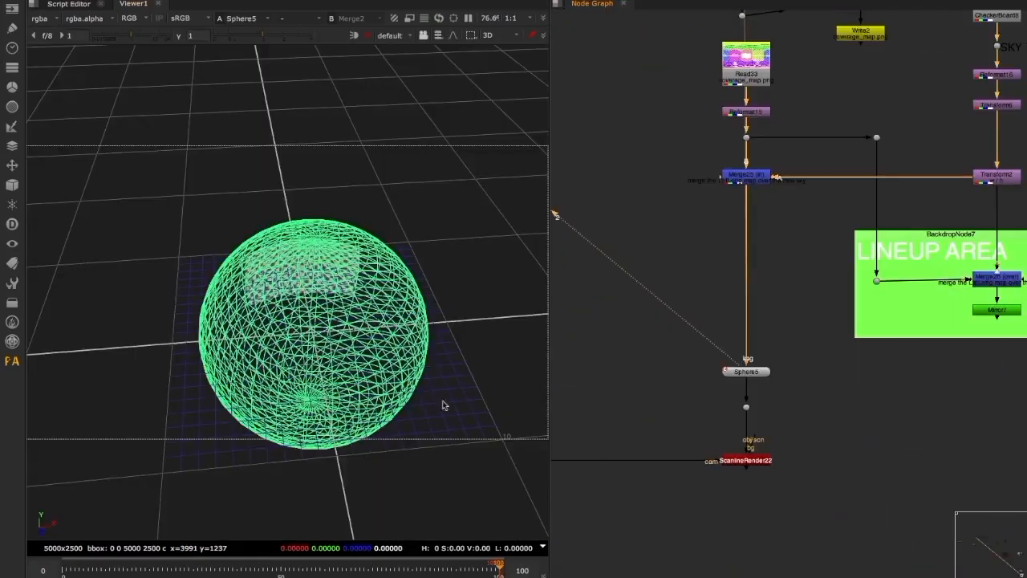
left_click(437, 386)
left_click_drag(337, 305, 370, 350)
scroll(791, 397, "down", 4)
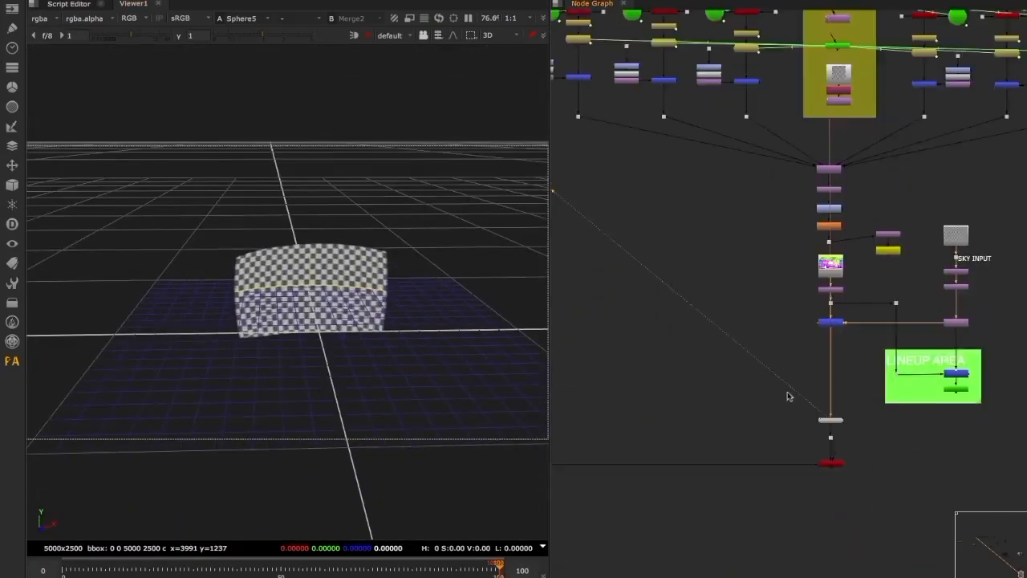
View the Reformat15 lat-long coverage map again and compare it with the sphere projection
middle_click_drag(720, 419, 763, 418)
scroll(738, 419, "down", 3)
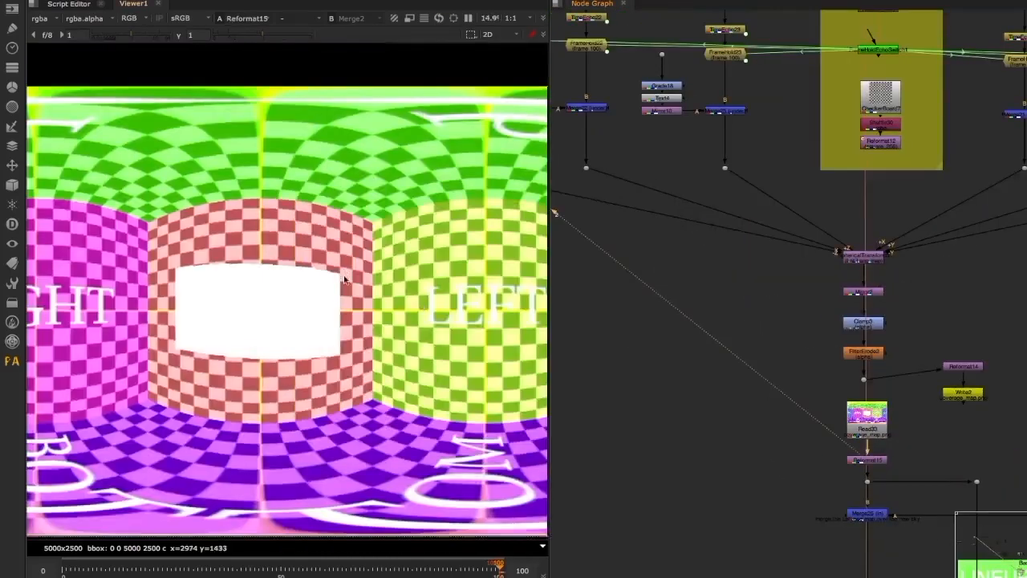
scroll(343, 279, "down", 3)
scroll(671, 316, "up", 8)
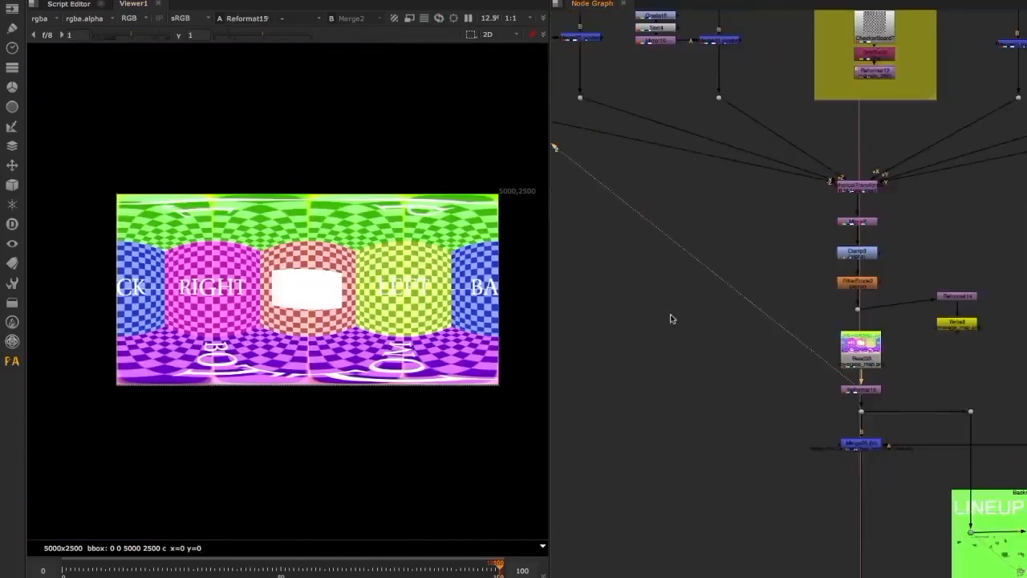
scroll(790, 308, "down", 4)
left_click_drag(728, 323, 569, 446)
View ScanlineRender22 in the 3D scene and scrub the timeline to examine the camera against the checkered sphere
key("1")
left_click_drag(899, 364, 962, 400)
key("1")
scroll(392, 308, "up", 6)
left_click_drag(451, 304, 416, 314, "ctrl")
left_click_drag(444, 573, 431, 570)
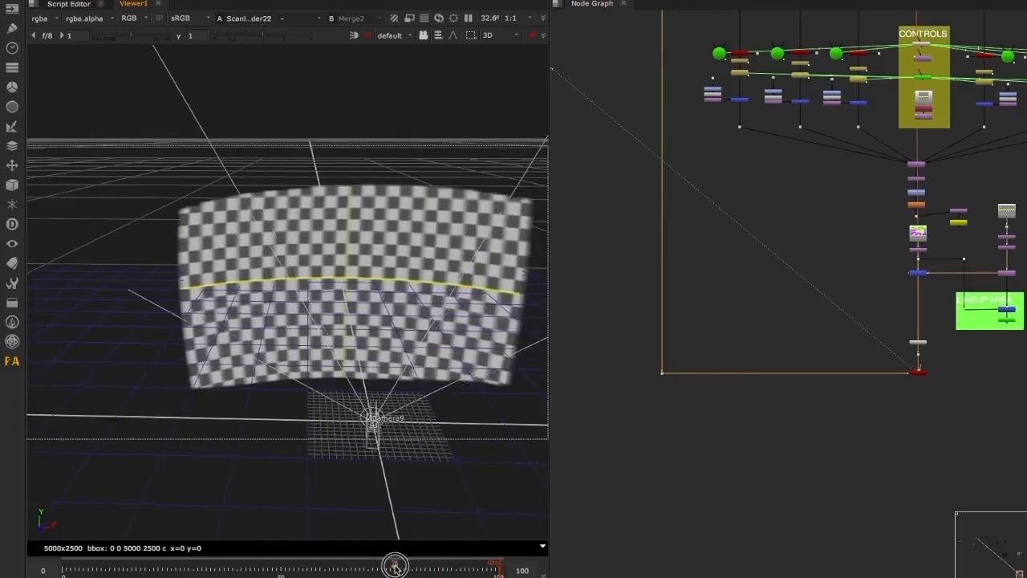
left_click_drag(960, 400, 838, 362)
Switch the ScanlineRender22 view to 2D and scrub to frame 22 to check the rendered sky
key("Tab")
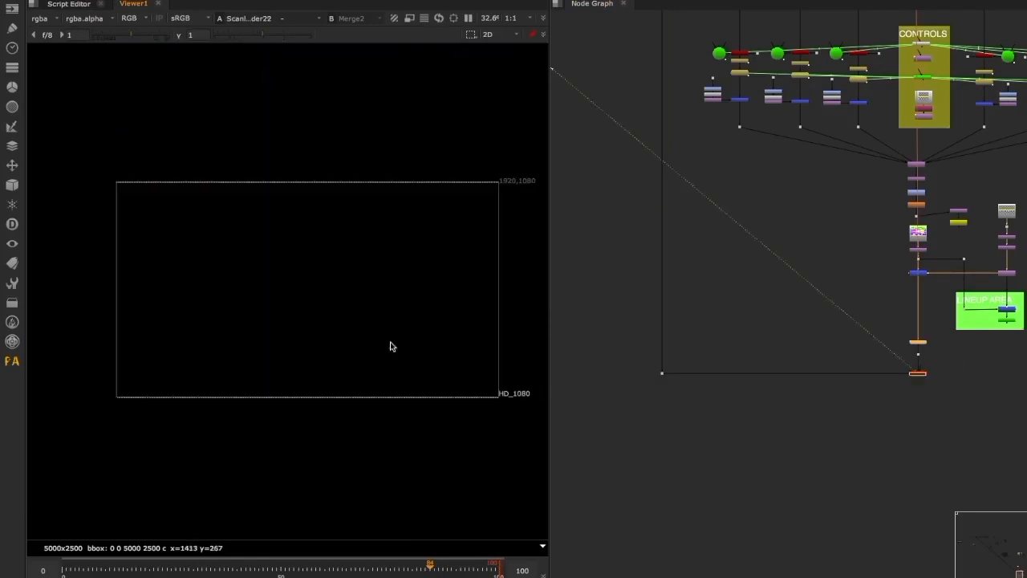
left_click_drag(431, 569, 158, 566)
middle_click_drag(912, 373, 777, 373)
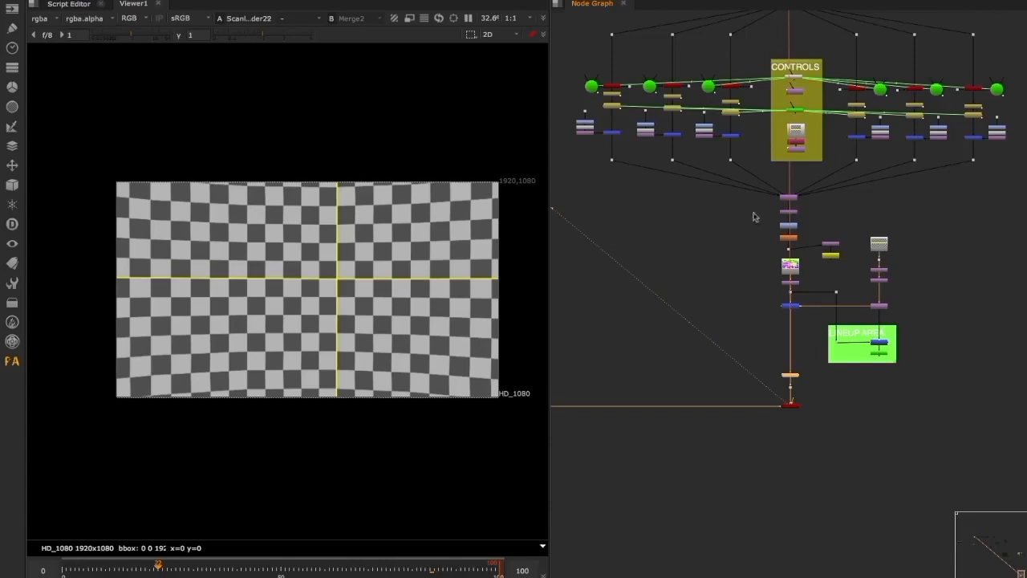
Paste the Mountains_View Read node beside ScanlineRender22 and view the mountain plate
middle_click_drag(756, 208, 771, 343)
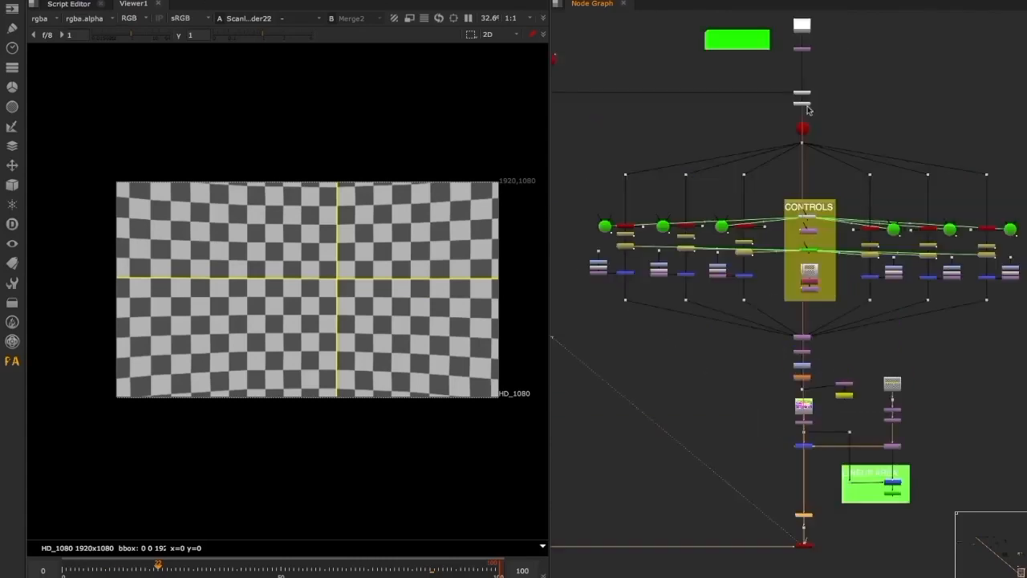
scroll(784, 114, "down", 2)
middle_click_drag(763, 253, 761, 182)
scroll(831, 352, "up", 3)
middle_click_drag(818, 324, 772, 329)
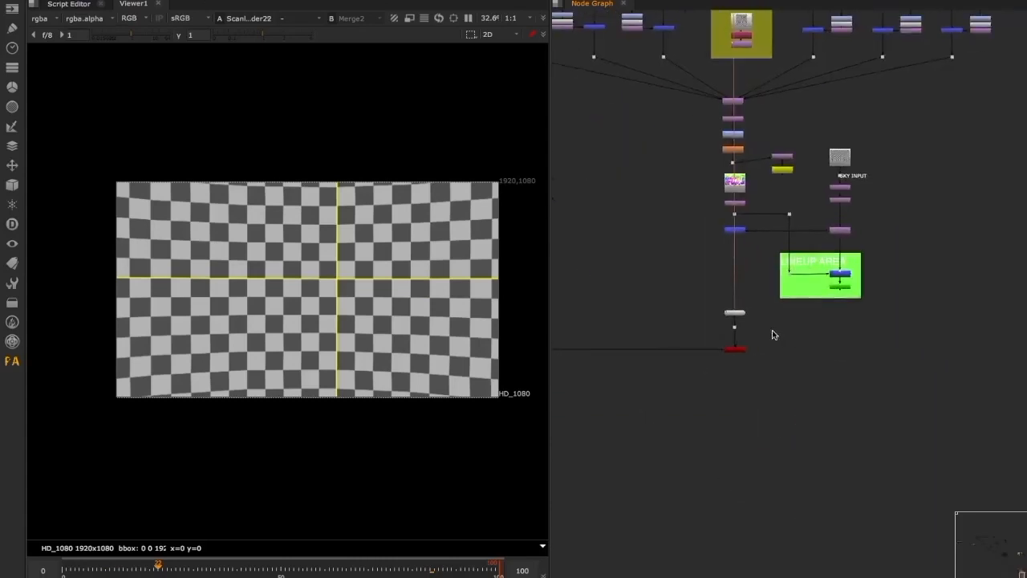
middle_click_drag(718, 174, 792, 391)
middle_click_drag(731, 231, 747, 120)
scroll(766, 454, "down", 3)
scroll(795, 299, "up", 6)
key("ctrl+v")
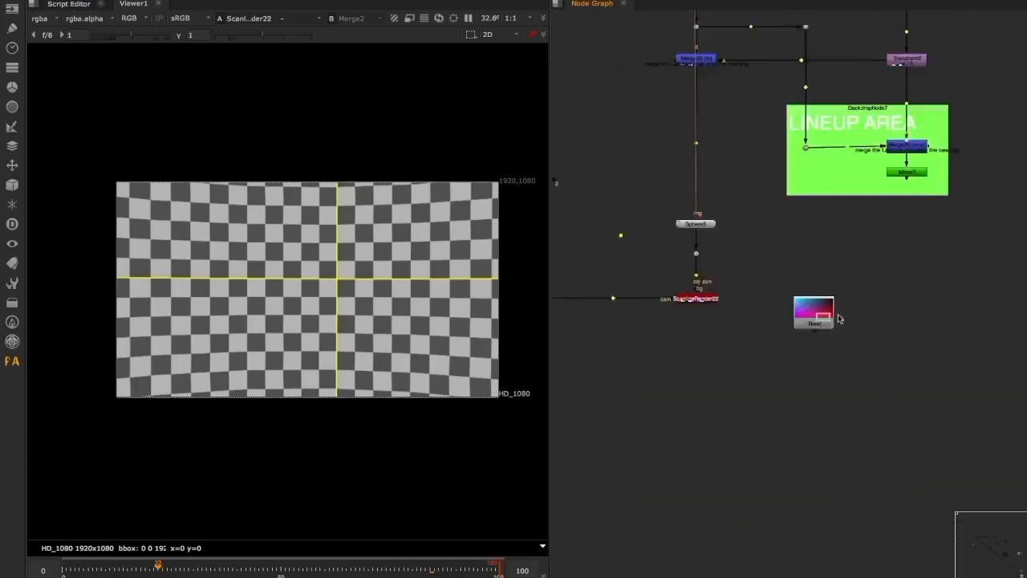
scroll(840, 318, "up", 1)
key("2")
Add a luminance Keyer to the Mountains_View plate and view its alpha
key("Tab")
type("key")
key("Down")
key("Down")
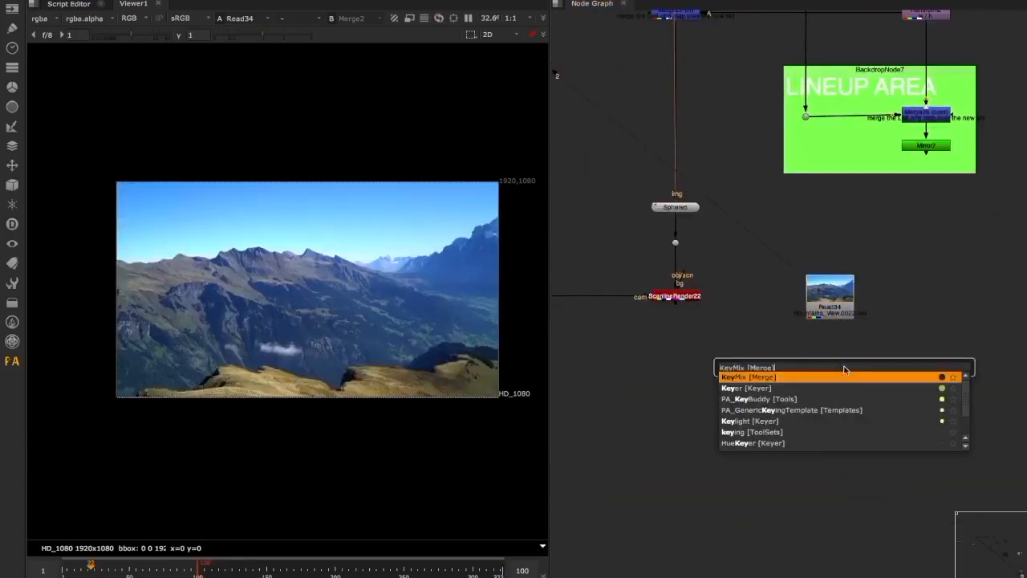
key("Return")
left_click_drag(832, 355, 813, 293)
left_click(843, 373)
key("2")
key("a")
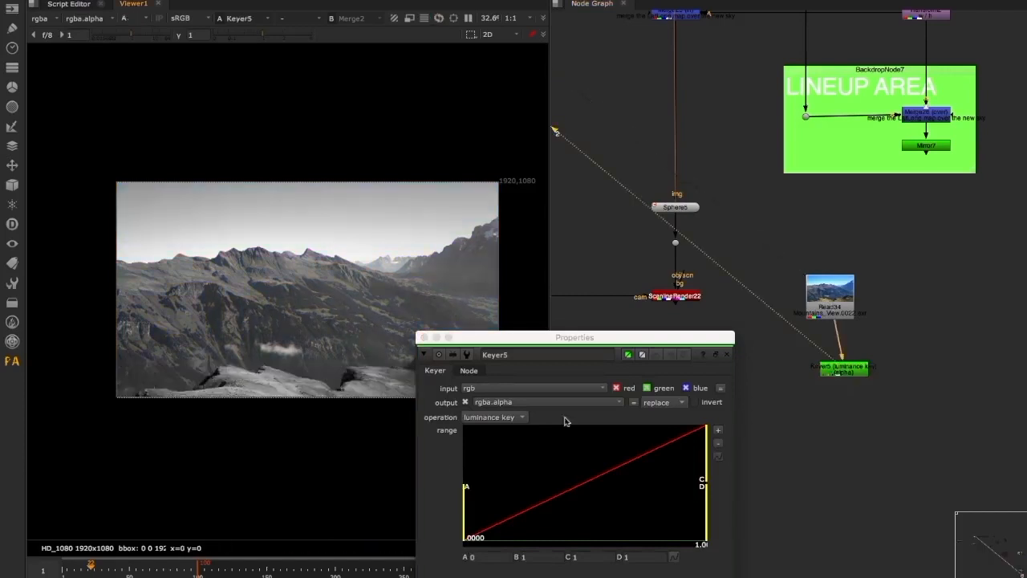
Raise the low end of the Keyer's range so the mountains turn black and the sky stays white
left_click(697, 402)
left_click_drag(479, 484, 615, 480)
left_click(727, 354)
Draw a Roto shape around the sky and multiply its alpha with the Keyer's alpha in a ChannelMerge
middle_click_drag(934, 408, 805, 375)
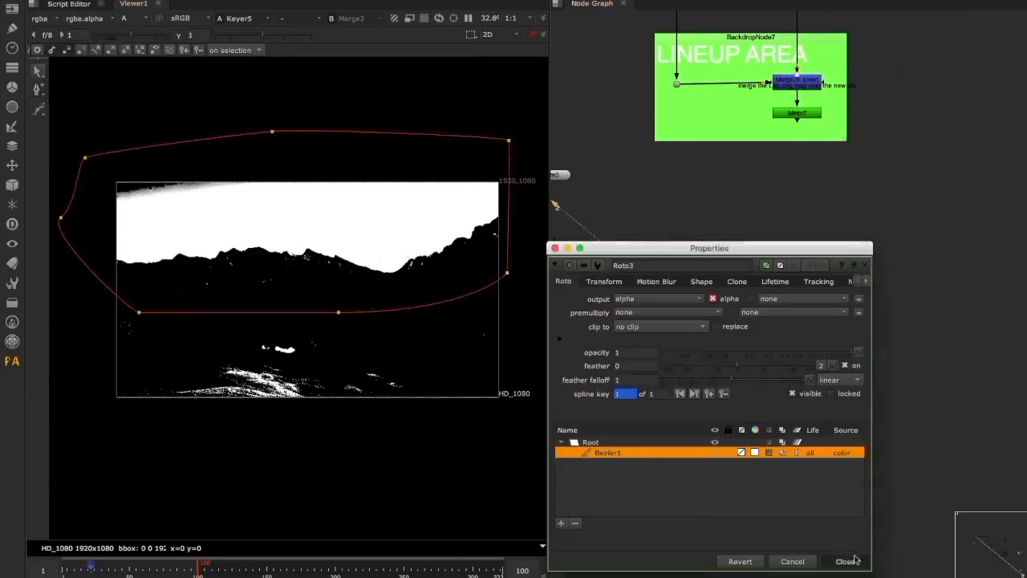
left_click(847, 561)
key("Tab")
type("chan")
key("Return")
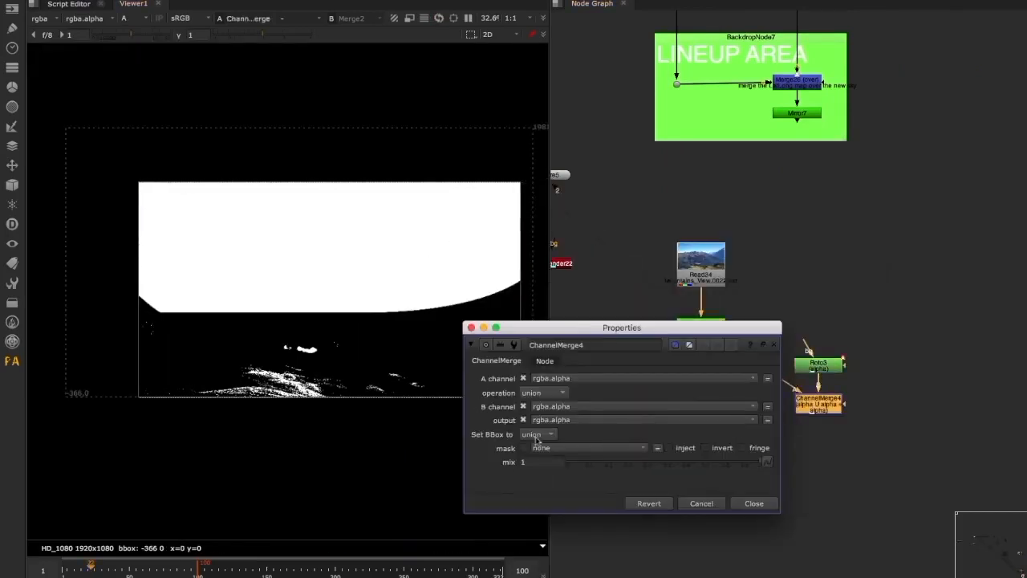
left_click(538, 393)
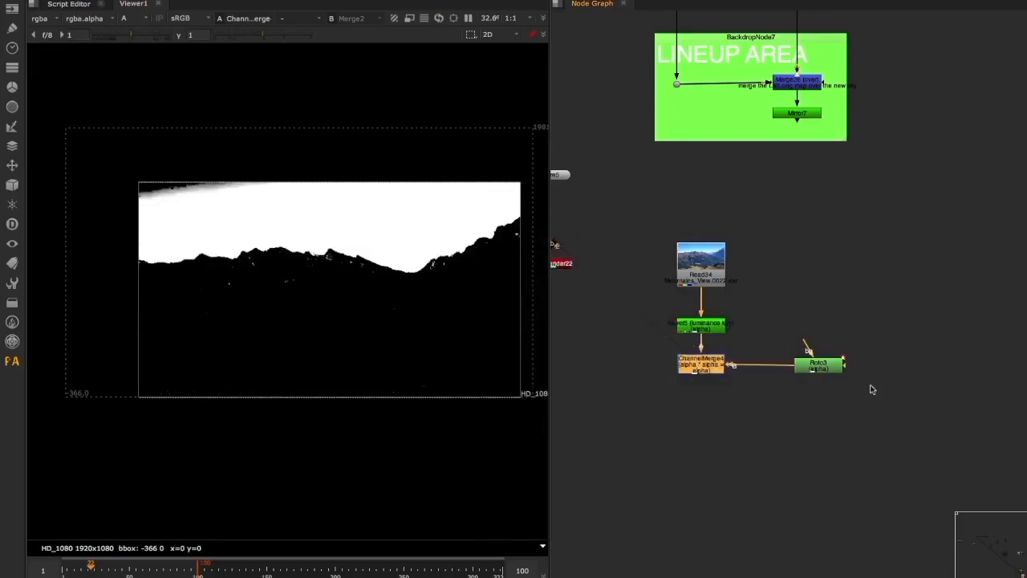
Add a Keymix placing the ScanlineRender22 sky over the Mountains_View plate, masked by ChannelMerge4, and scrub through the result
middle_click_drag(875, 401, 889, 399)
left_click(890, 399)
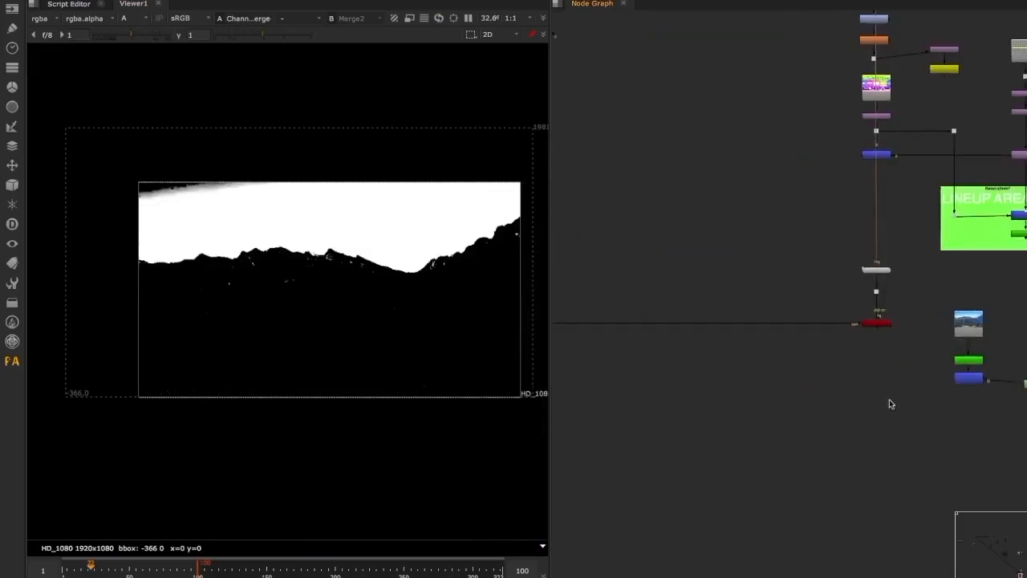
key("Tab")
type("key")
key("Return")
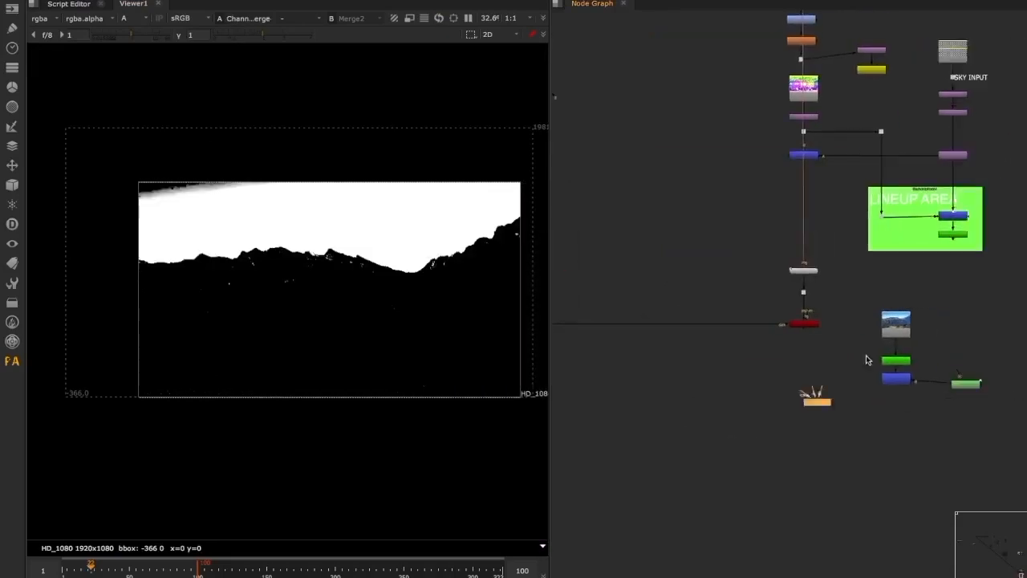
left_click(869, 360)
scroll(811, 372, "up", 3)
left_click_drag(835, 410, 948, 289)
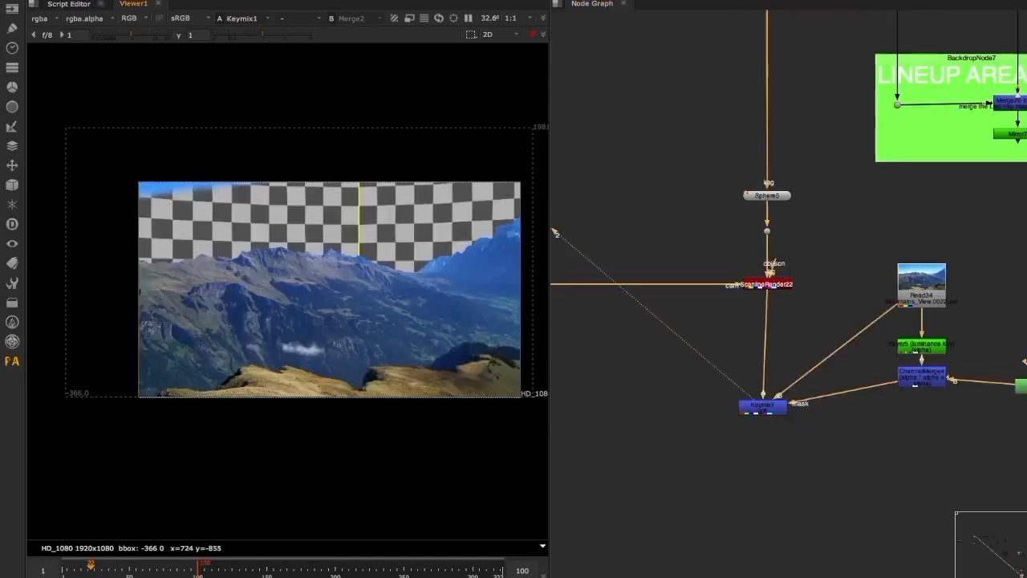
mouse_move(157, 570)
left_mouse_down()
mouse_move(191, 571)
mouse_move(70, 568)
mouse_move(150, 569)
left_mouse_up()
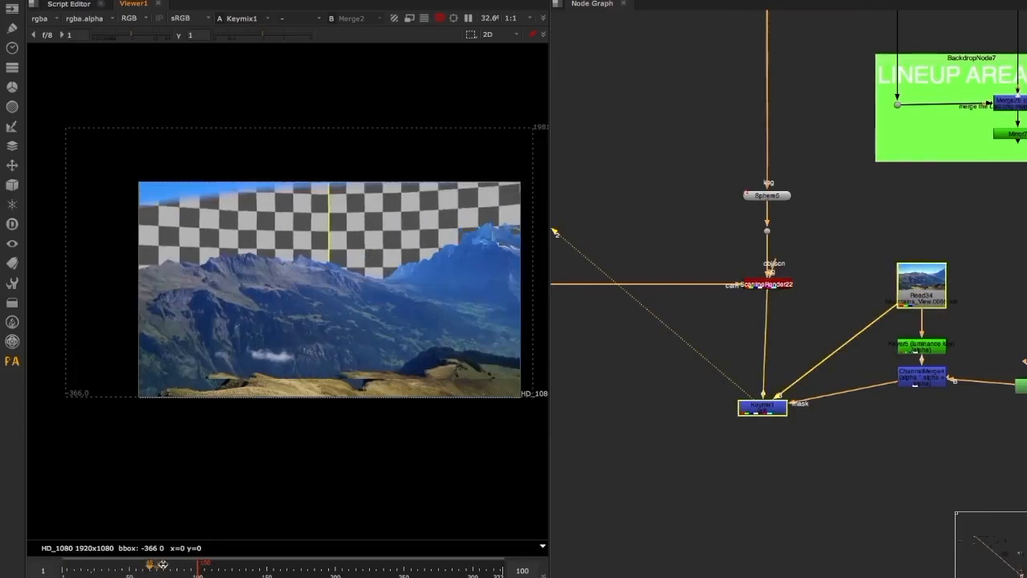
Return to the coverage map section of the script and view Reformat15
middle_click_drag(801, 282, 789, 376)
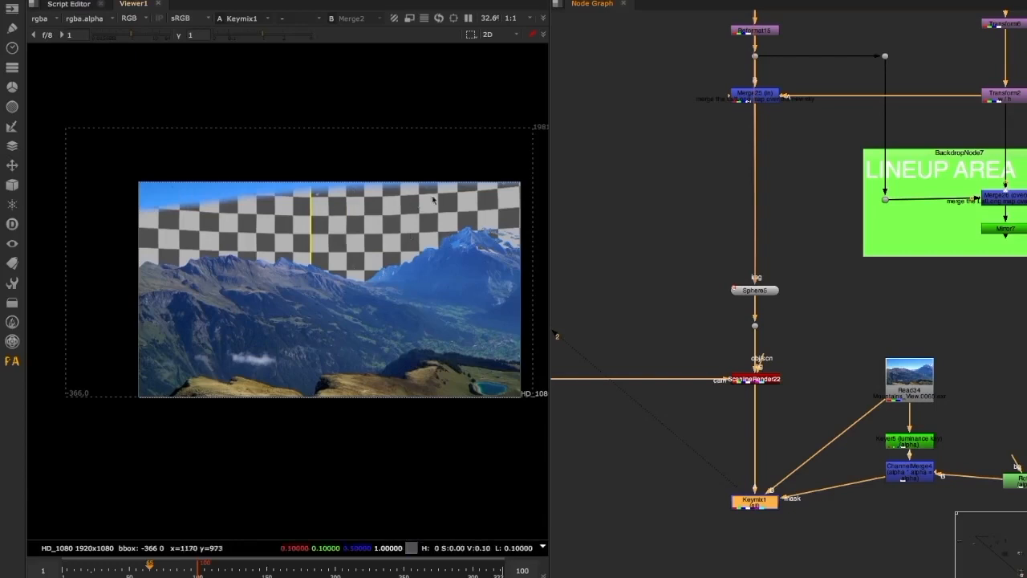
middle_click_drag(759, 180, 759, 349)
middle_click_drag(736, 309, 718, 373)
scroll(717, 374, "up", 2)
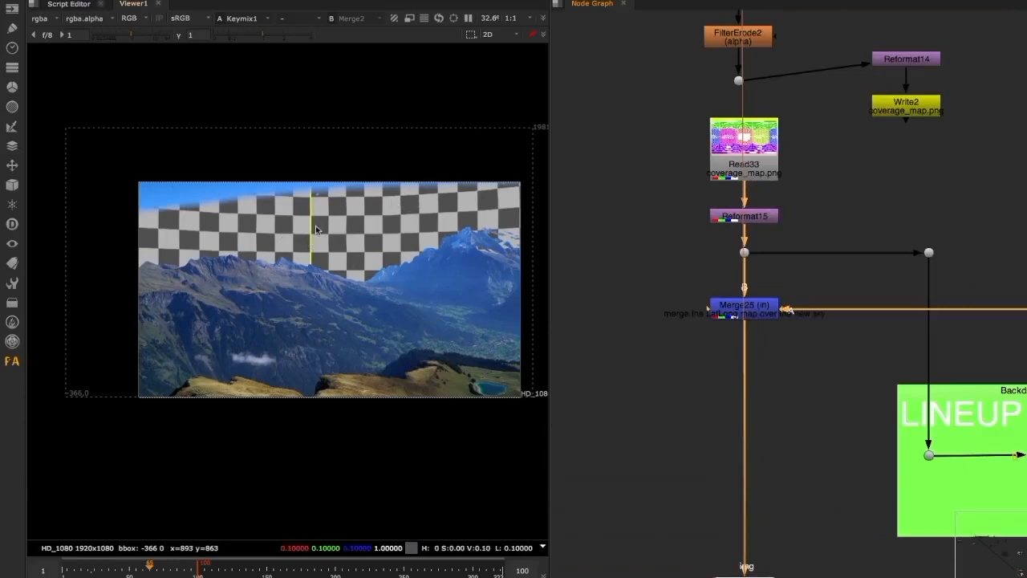
left_click(726, 217)
key("1")
scroll(706, 217, "down", 3)
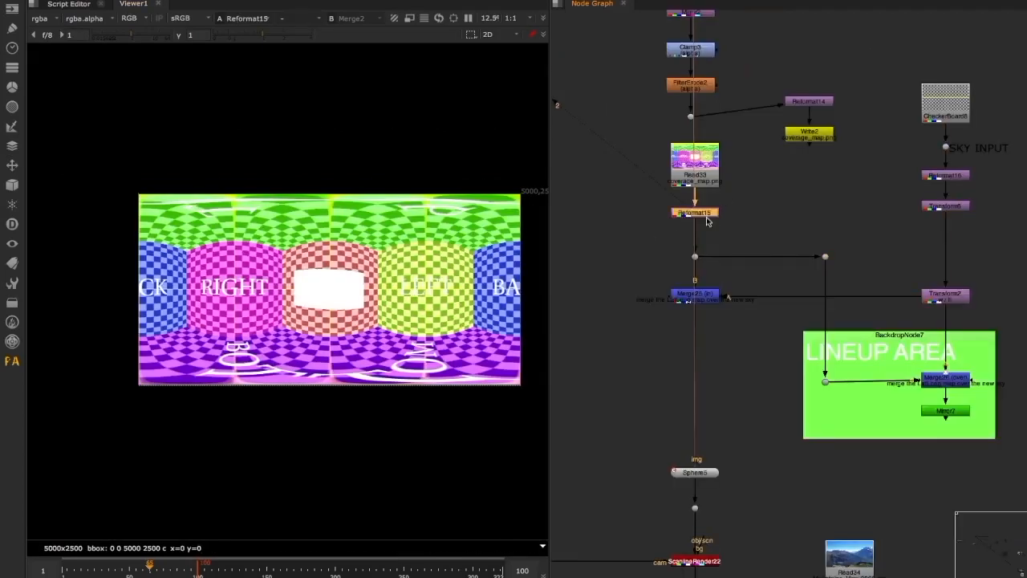
Place the sky_cropped.jpg Read with Reformat17 beside the coverage map nodes and compare the sky with the Reformat15 map
middle_click_drag(656, 214, 677, 249)
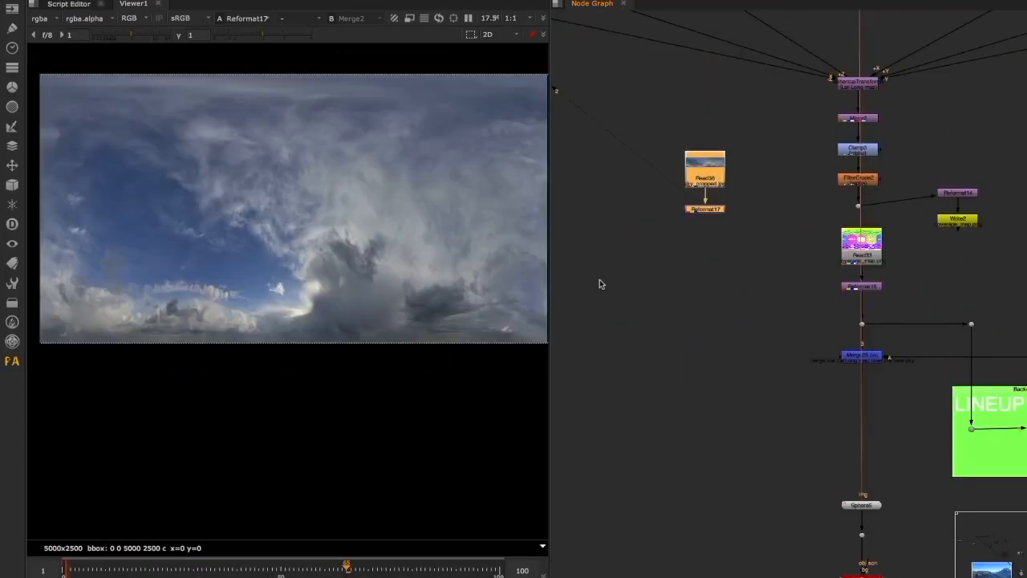
left_click_drag(714, 179, 780, 273)
middle_click_drag(841, 274, 835, 296)
left_click_drag(816, 290, 893, 327)
key("2")
left_click(873, 297)
scroll(873, 297, "up", 4)
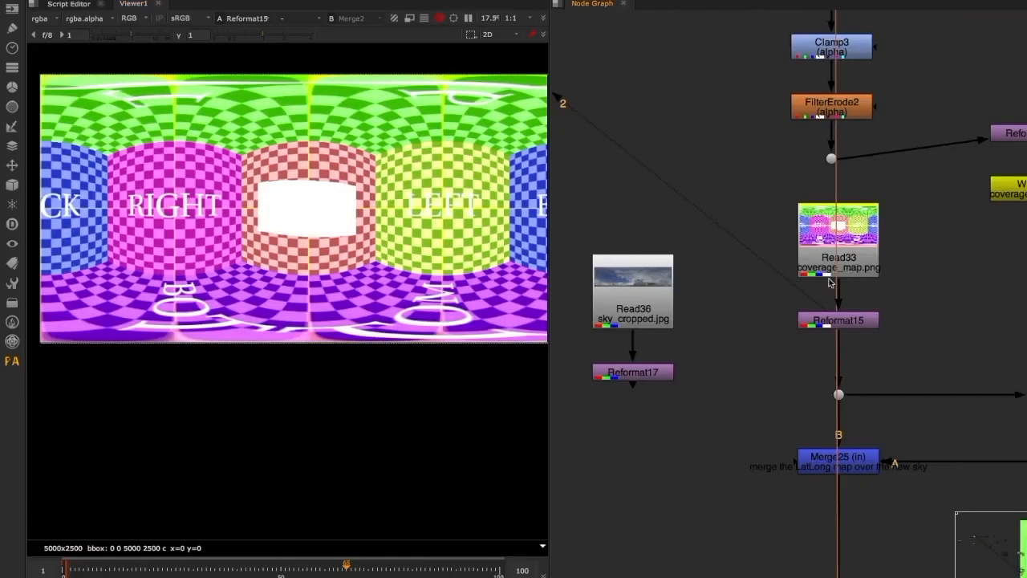
Shuffle out the Reformat15 alpha and merge the coverage area over the Reformat17 sky
middle_click_drag(558, 219, 667, 230)
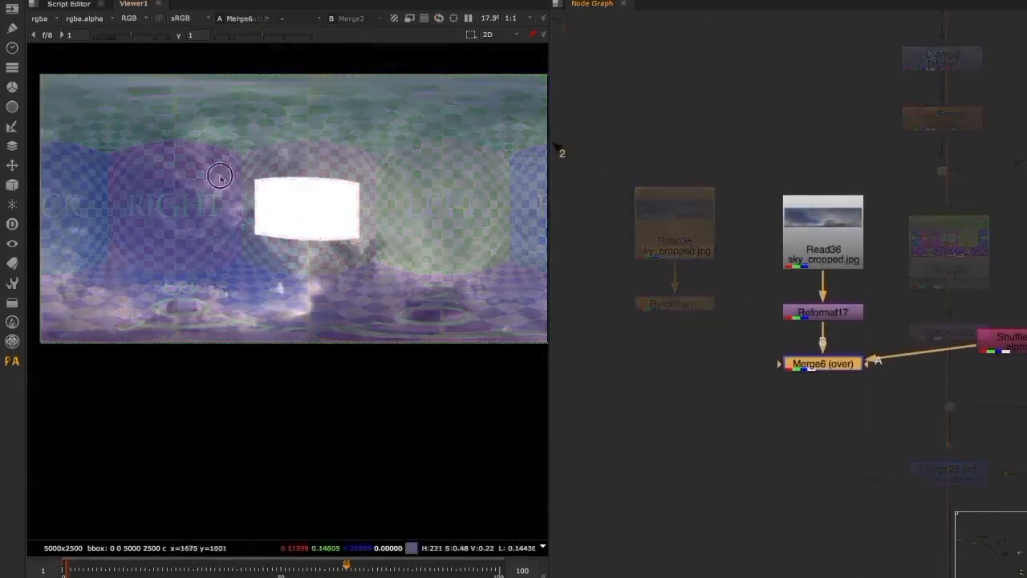
middle_click_drag(768, 387, 681, 383)
middle_click_drag(835, 363, 788, 344)
Insert a PA_EdgeMatte between the alpha Shuffle32 and Merge6 to reduce the coverage area to an outline
left_click(786, 394)
key("Tab")
type("ap")
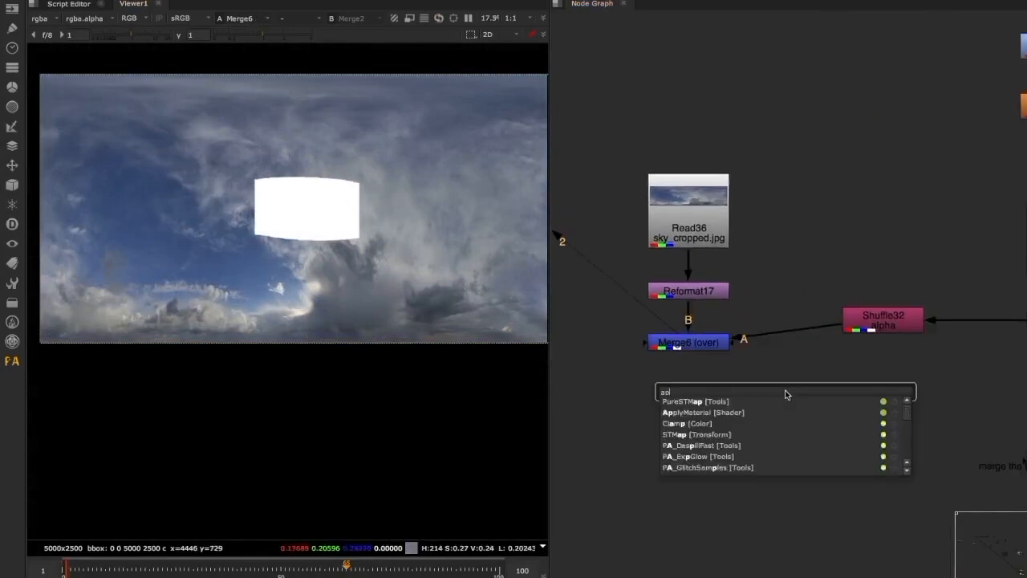
left_click_drag(832, 327, 794, 388)
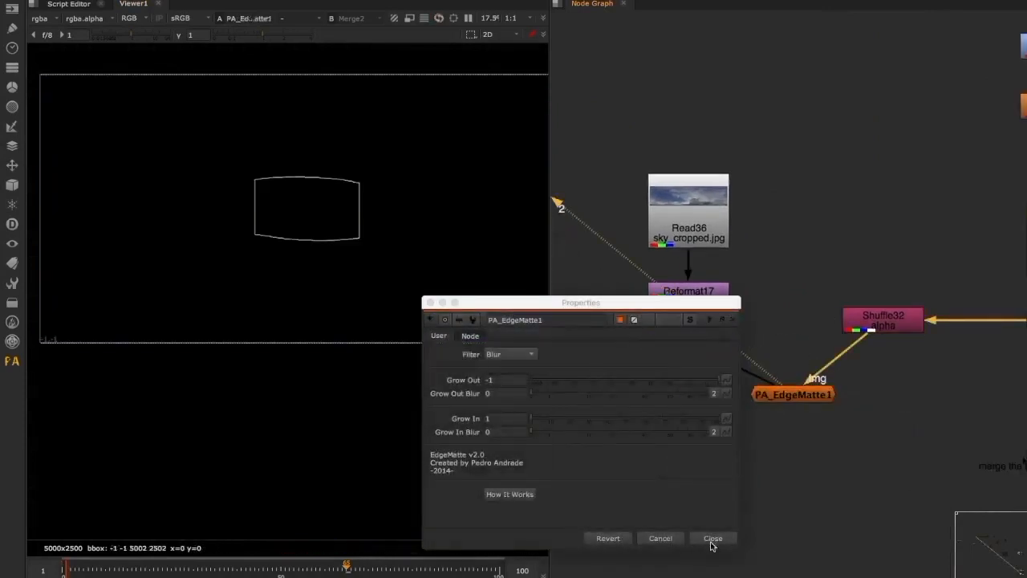
left_click(713, 546)
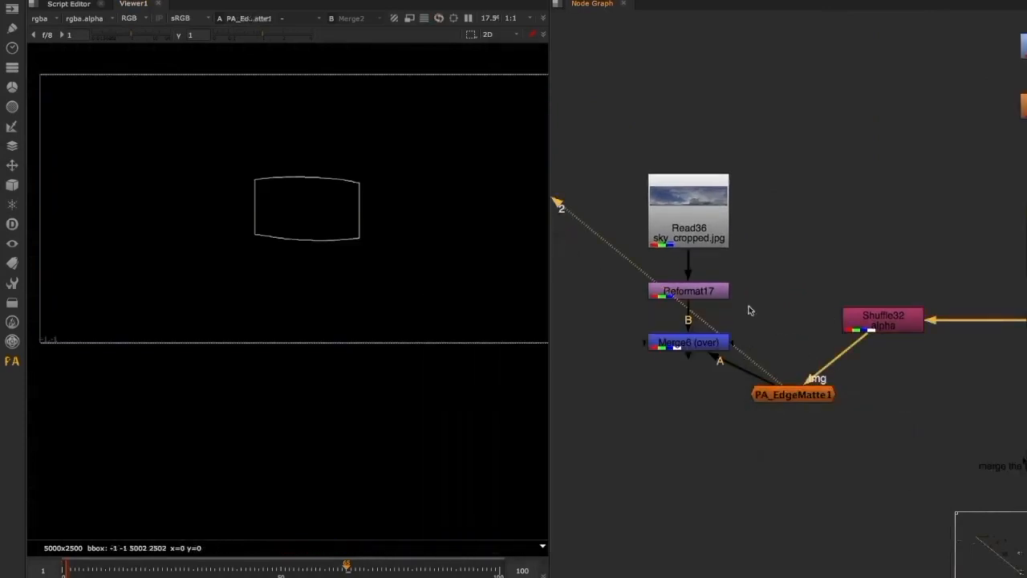
View Merge6 and thicken the coverage outline by setting PA_EdgeMatte1's Grow Out to -16.5
left_click(695, 343)
key("2")
left_click(586, 393)
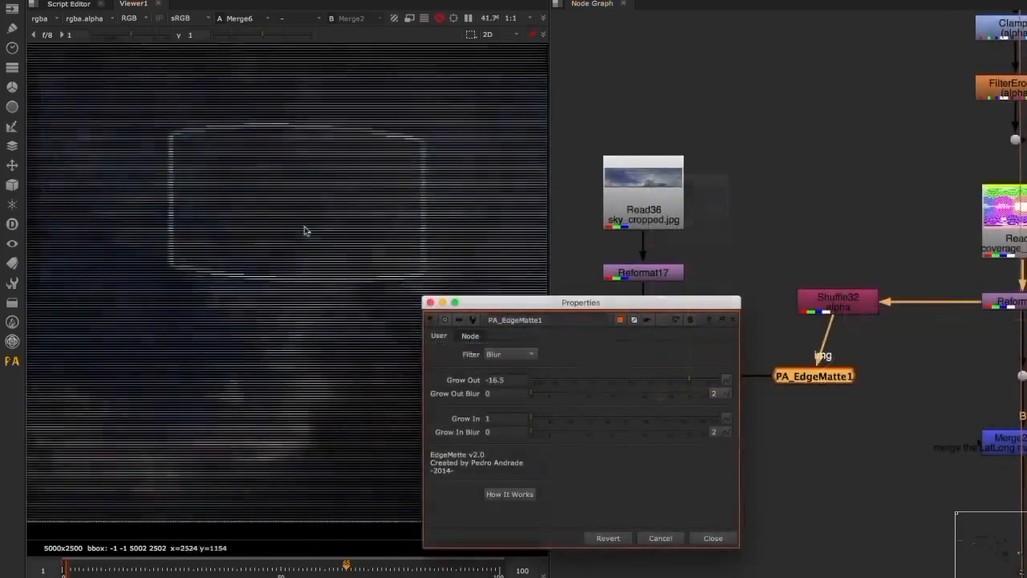
left_click(725, 538)
left_click(725, 537)
middle_click_drag(258, 196, 293, 222)
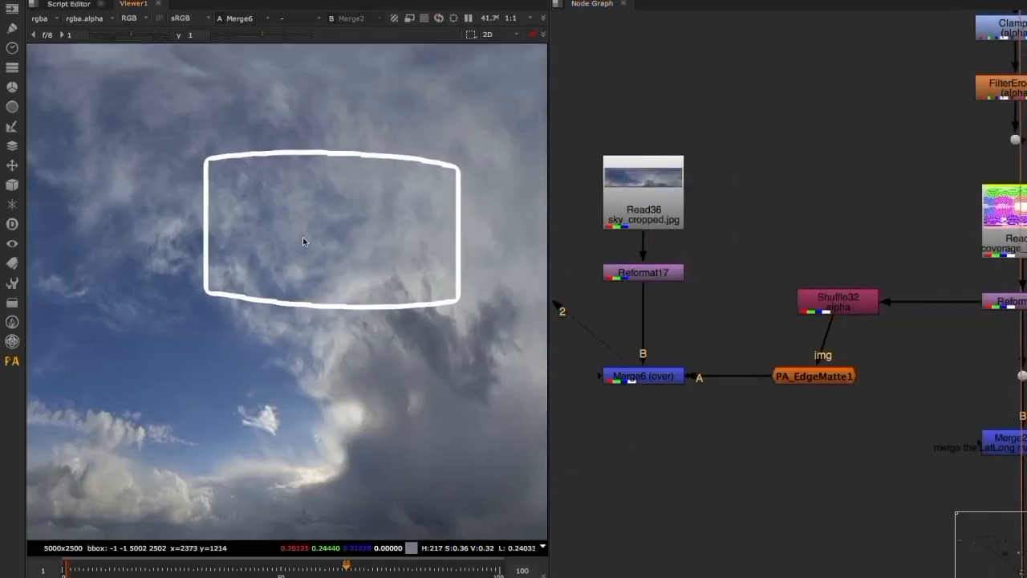
Examine which part of the cloudy sky falls inside the white coverage outline
scroll(796, 235, "down", 5)
middle_click_drag(839, 261, 665, 230)
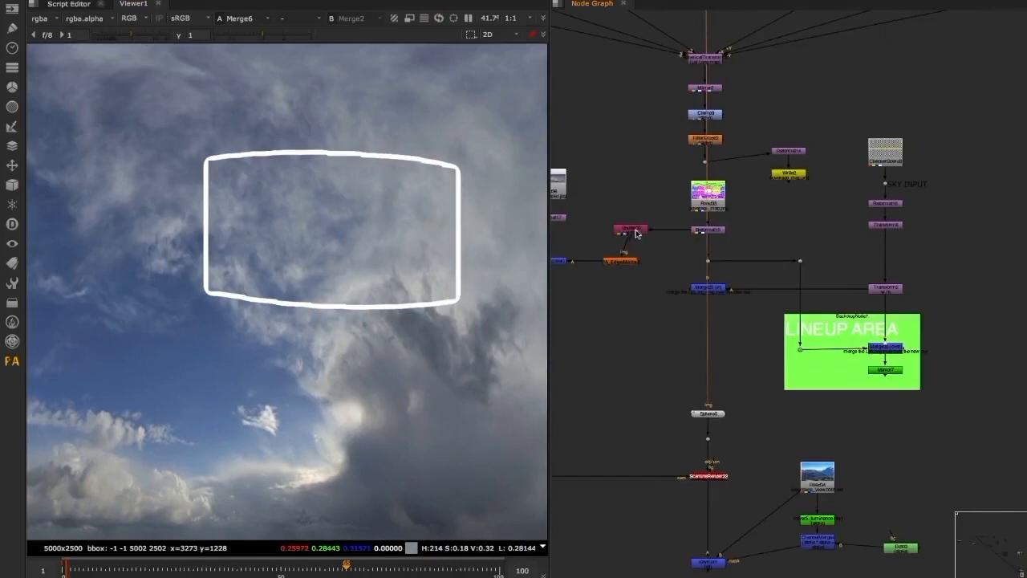
middle_click_drag(269, 187, 312, 202)
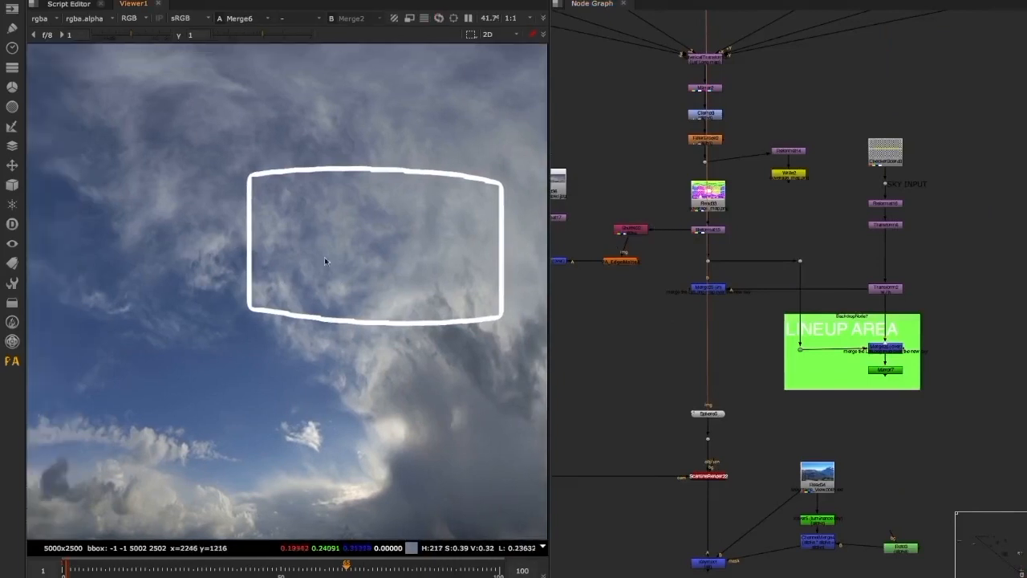
middle_click_drag(351, 273, 287, 288)
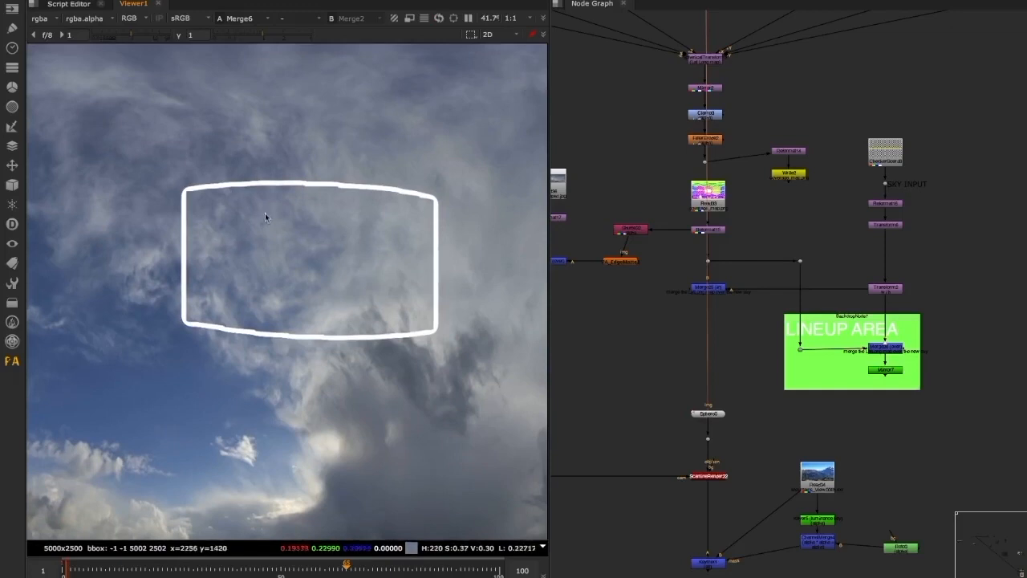
middle_click_drag(297, 299, 322, 301)
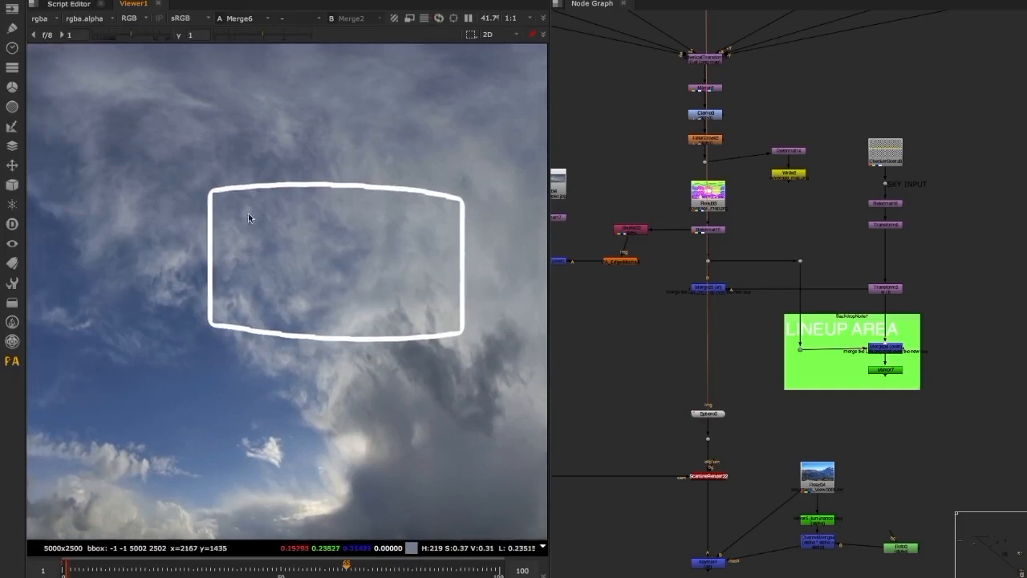
scroll(304, 284, "down", 2)
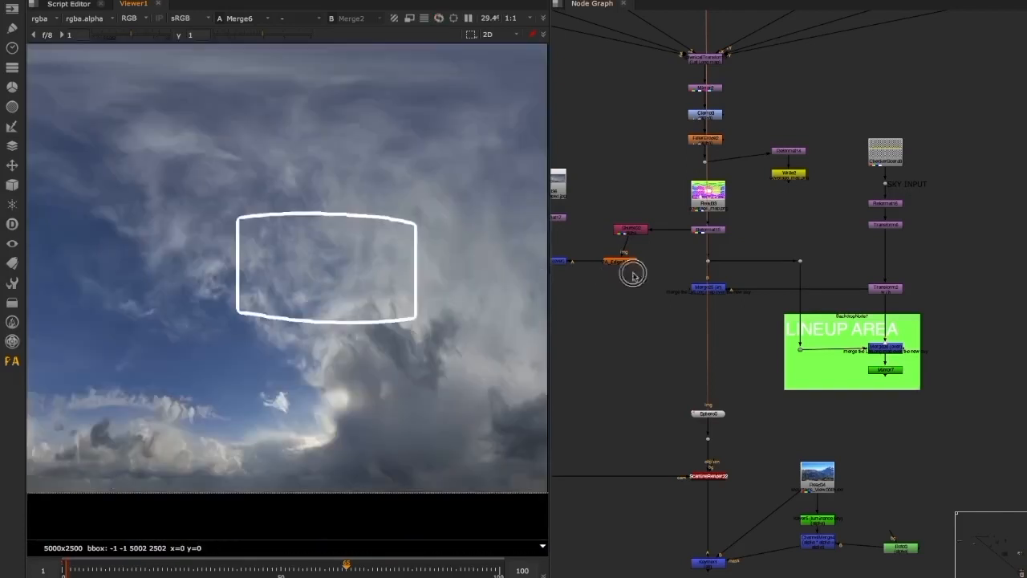
middle_click_drag(603, 273, 654, 285)
middle_click_drag(308, 295, 338, 309)
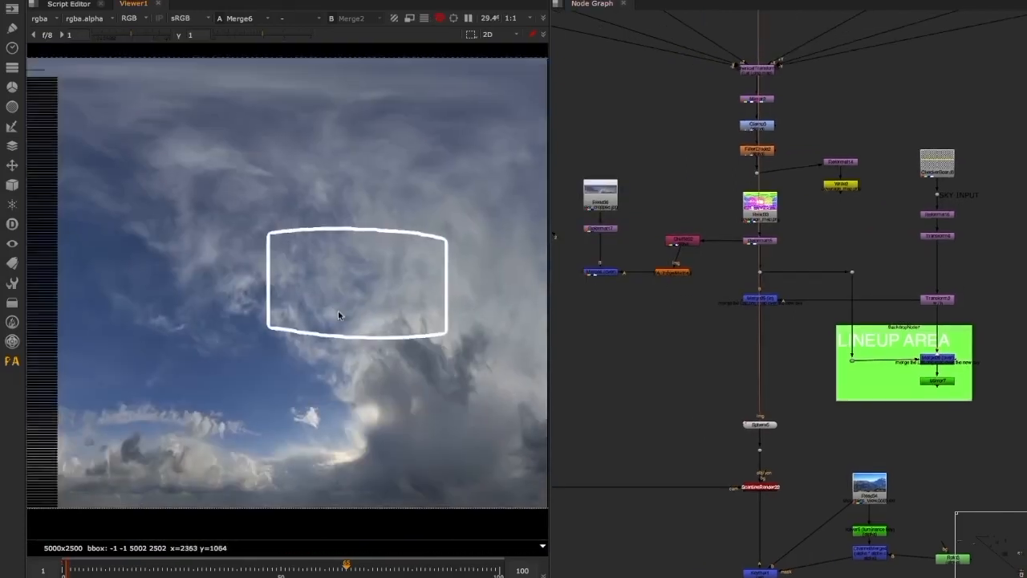
Select the node chain from the SphericalTransform down to FilterErode2 that generates the coverage map
middle_click_drag(670, 216, 713, 296)
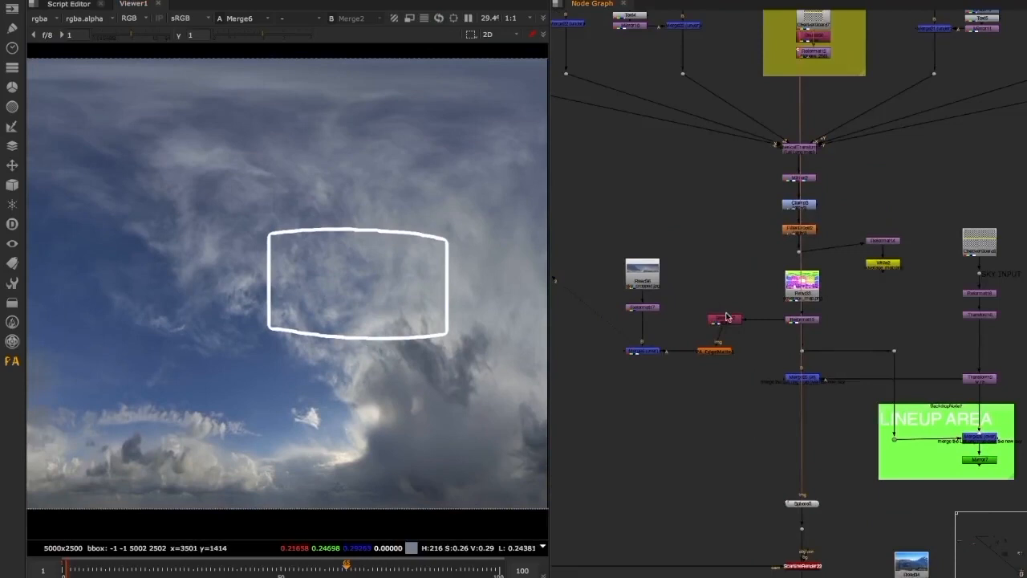
left_click_drag(704, 312, 694, 311)
middle_click_drag(695, 300, 687, 373)
left_click_drag(693, 177, 861, 319)
middle_click_drag(684, 338, 693, 281)
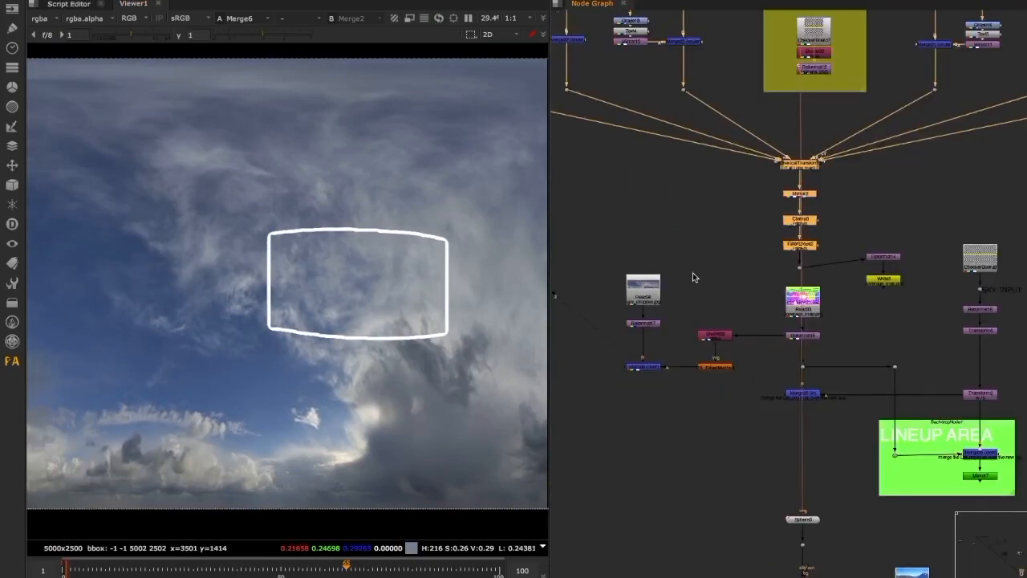
Copy the sphere and the mountain_view camera and paste the duplicates below Merge6
middle_click_drag(719, 319, 689, 257)
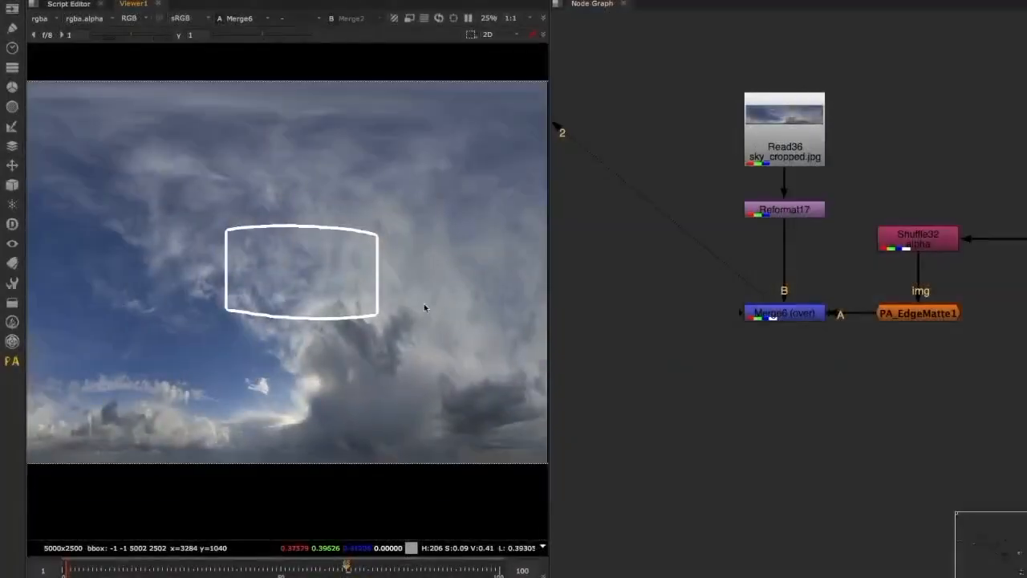
middle_click_drag(373, 291, 418, 302)
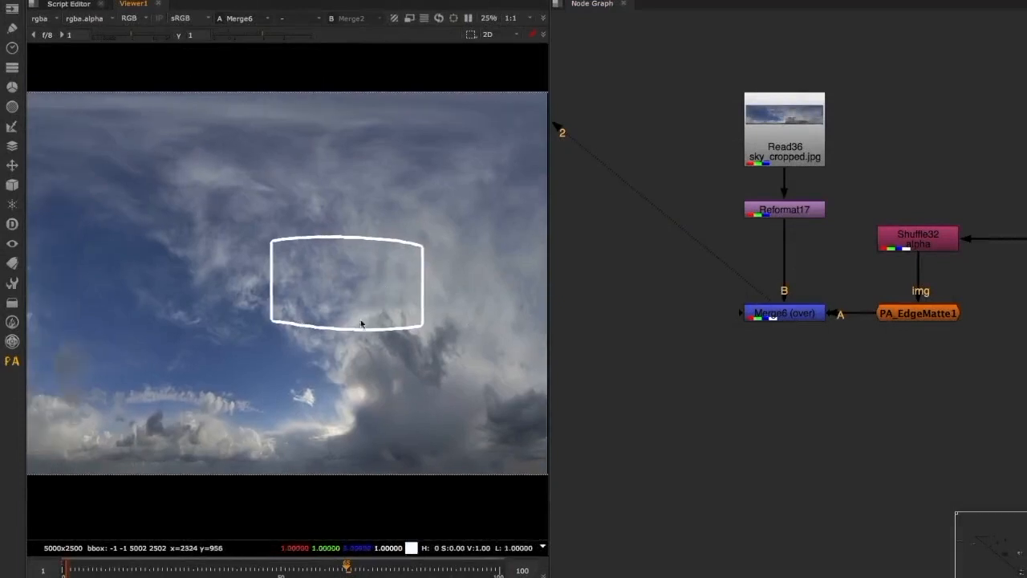
middle_click_drag(598, 312, 657, 322)
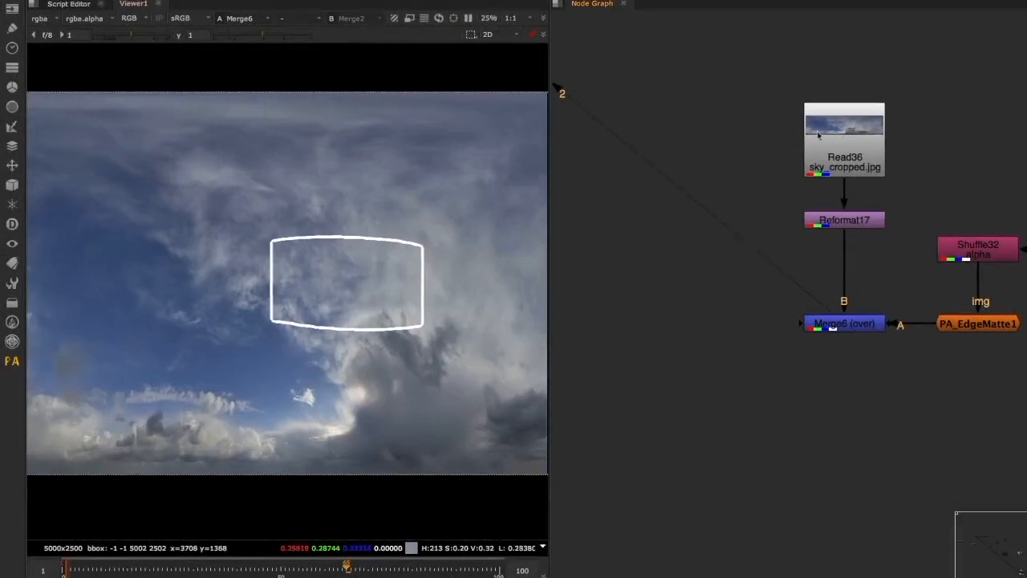
scroll(721, 261, "down", 5)
middle_click_drag(562, 40, 777, 551)
left_click_drag(750, 119, 672, 200)
middle_click_drag(842, 538, 681, 166)
scroll(736, 435, "up", 4)
left_click(736, 434)
key("ctrl+v")
scroll(712, 529, "down", 7)
scroll(830, 237, "up", 5)
scroll(791, 261, "up", 4)
left_click_drag(752, 246, 894, 303)
scroll(834, 297, "up", 4)
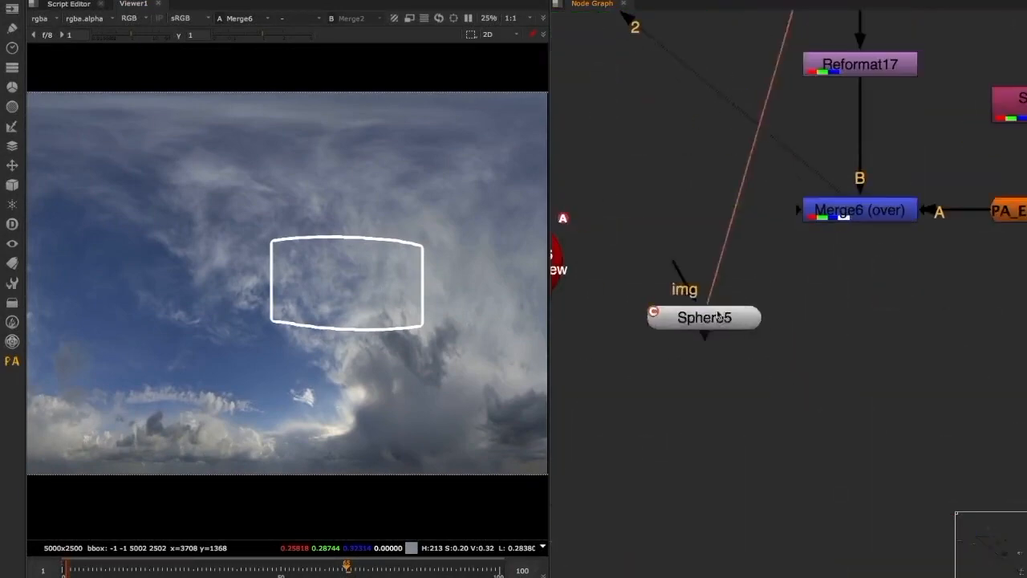
left_click_drag(731, 316, 805, 354)
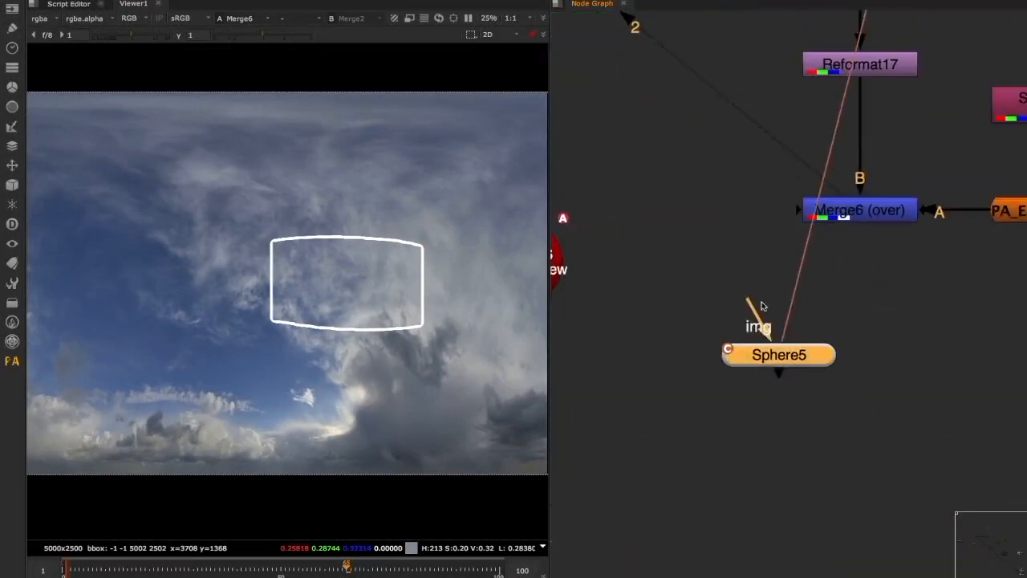
Add a RotoPaint node, paint a white X inside the coverage outline, and merge it over Merge6
middle_click_drag(940, 304, 811, 305)
left_click(866, 306)
key("p")
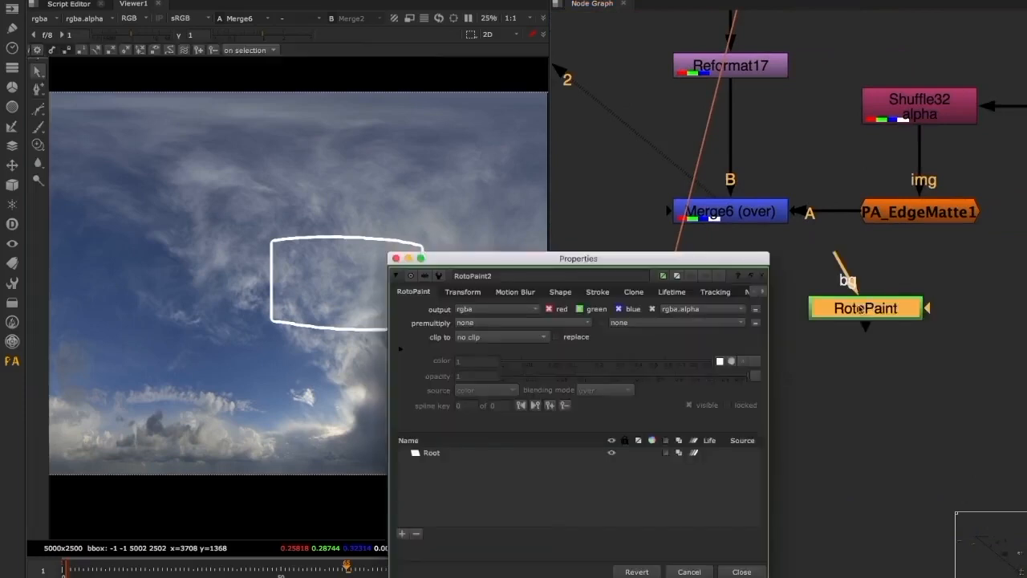
left_click(38, 126)
middle_click_drag(235, 215, 150, 144)
left_click_drag(217, 183, 259, 184)
left_click(220, 228)
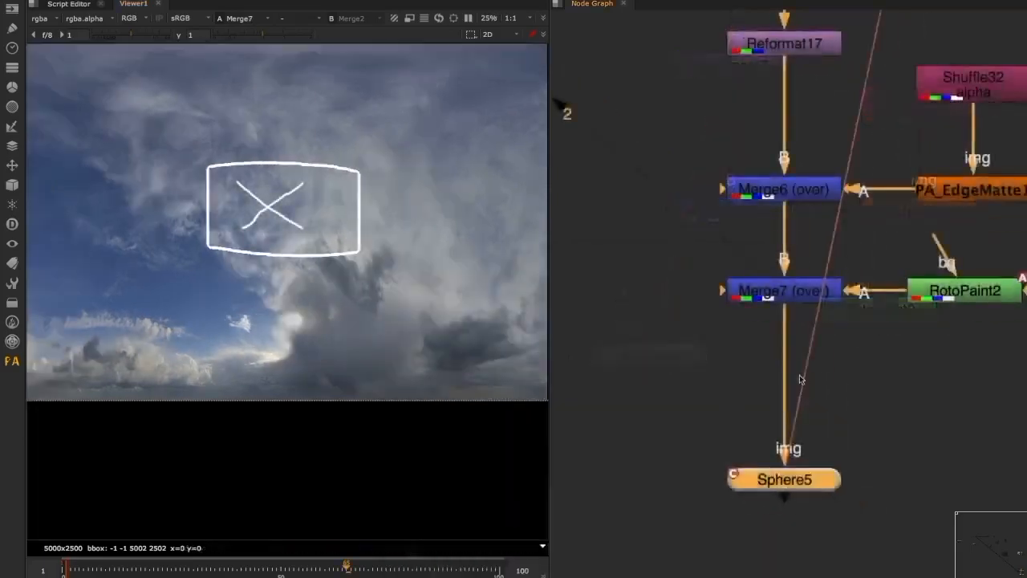
scroll(800, 375, "down", 5)
scroll(843, 392, "up", 2)
Insert a Mirror node between Merge7 and the pasted sphere
key("Tab")
type("mirror")
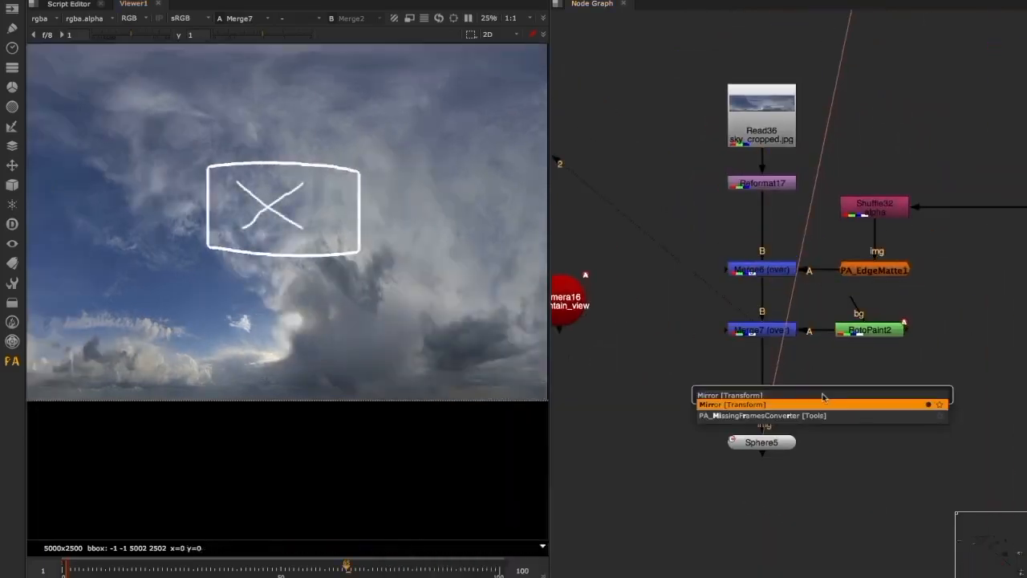
key("Return")
Add a ScanlineRender connected to the pasted sphere and mountain_view camera, and view its render
left_click(745, 383)
key("Tab")
type("scal")
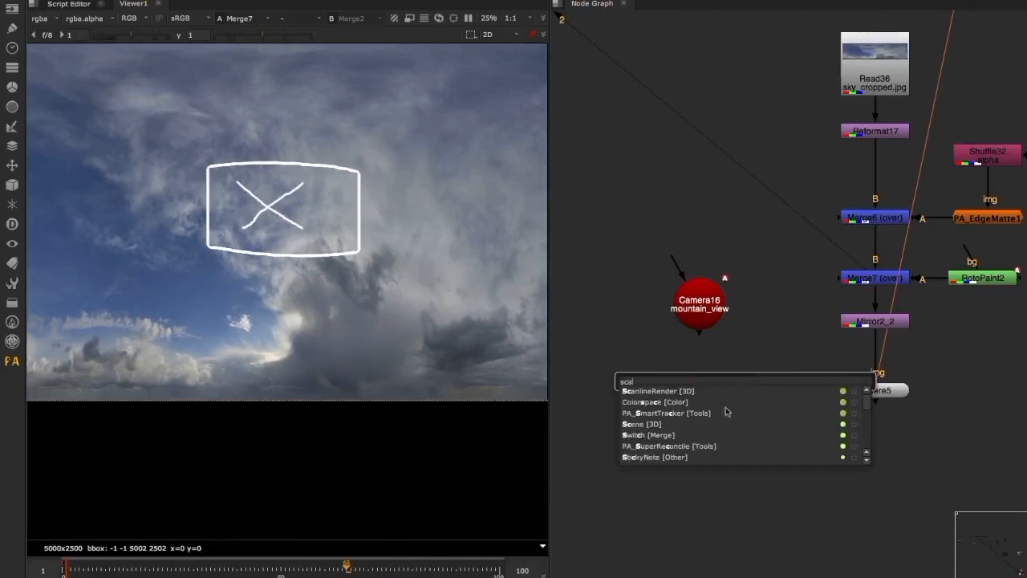
key("Return")
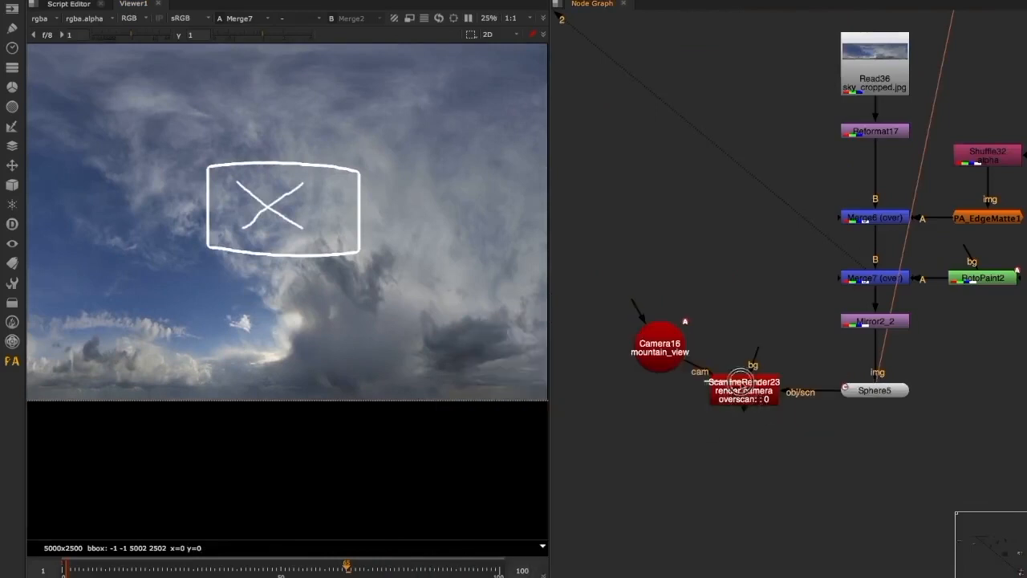
left_click_drag(746, 406, 802, 468)
key("1")
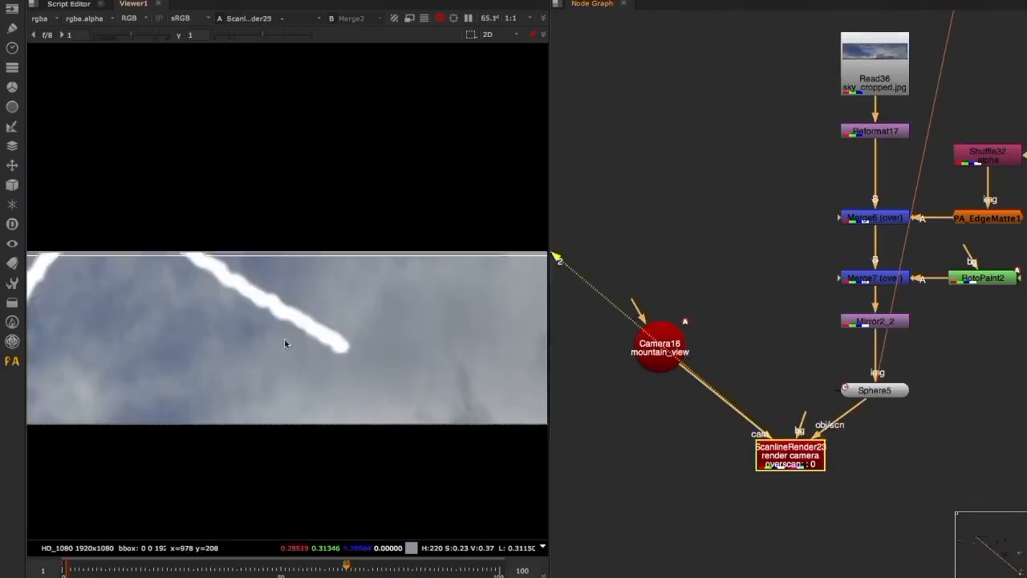
key("f")
Compare the painted X in Merge7 with its position in the ScanlineRender output
left_click(636, 344)
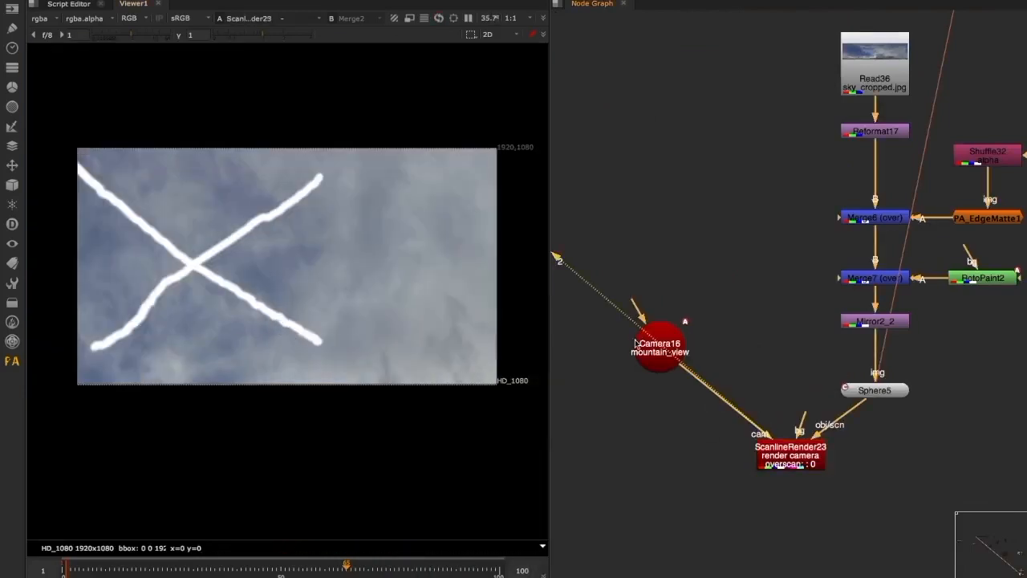
left_click(891, 279)
key("1")
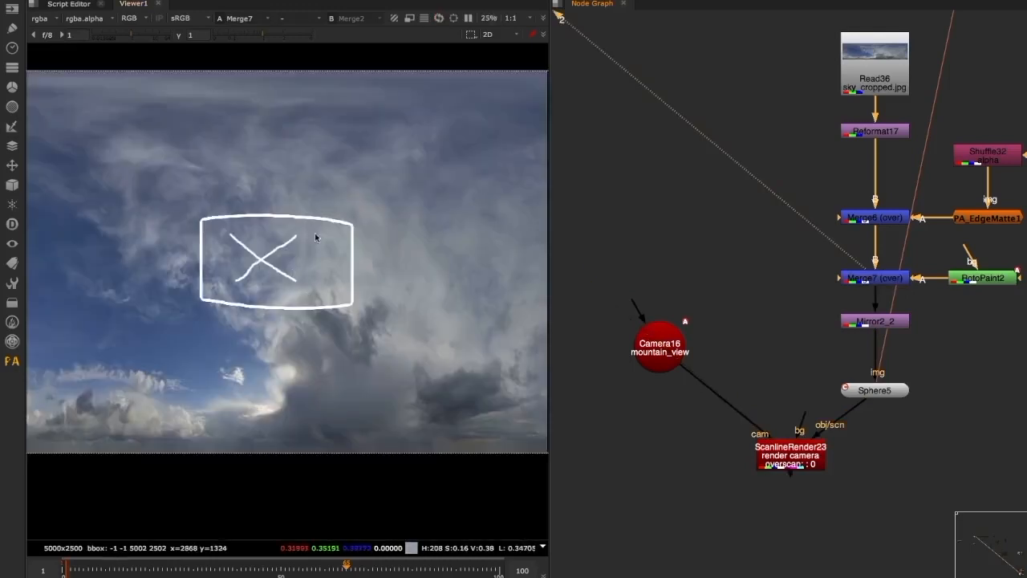
left_click_drag(791, 455, 739, 458)
key("1")
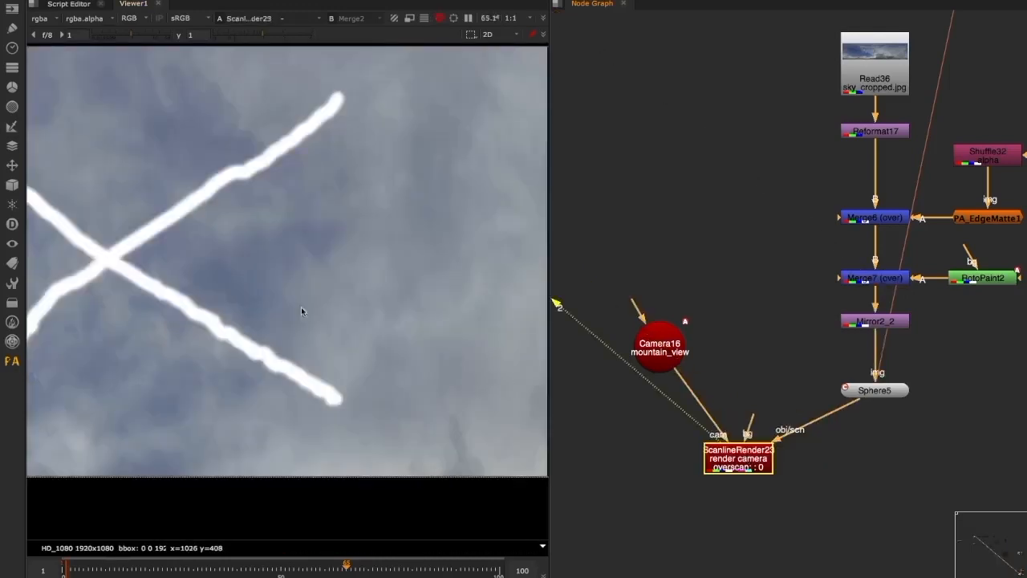
Go to the first frame and check where the painted X falls in the camera render
scroll(301, 311, "down", 5)
left_click_drag(640, 371, 656, 357)
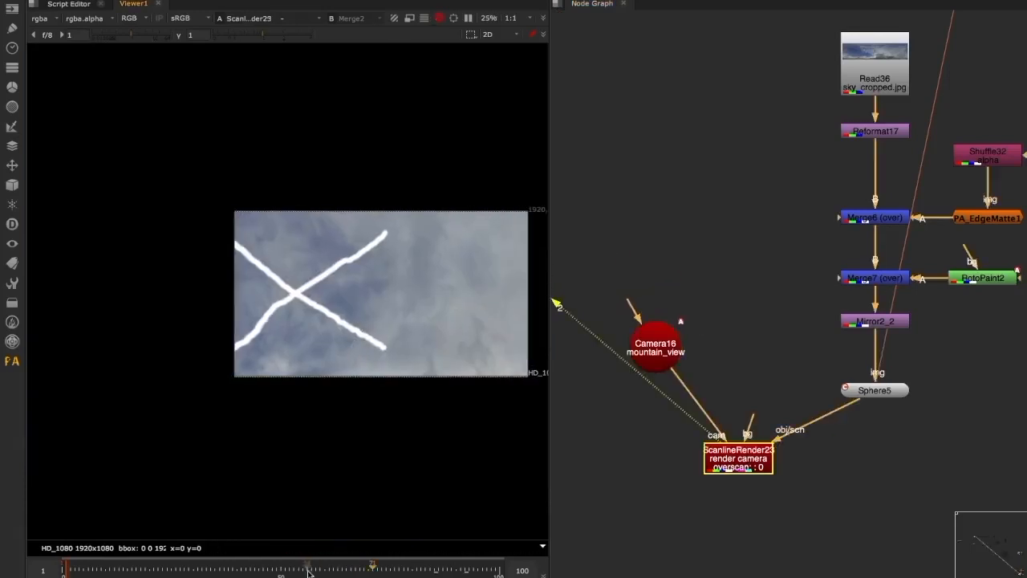
left_click_drag(307, 568, 66, 573)
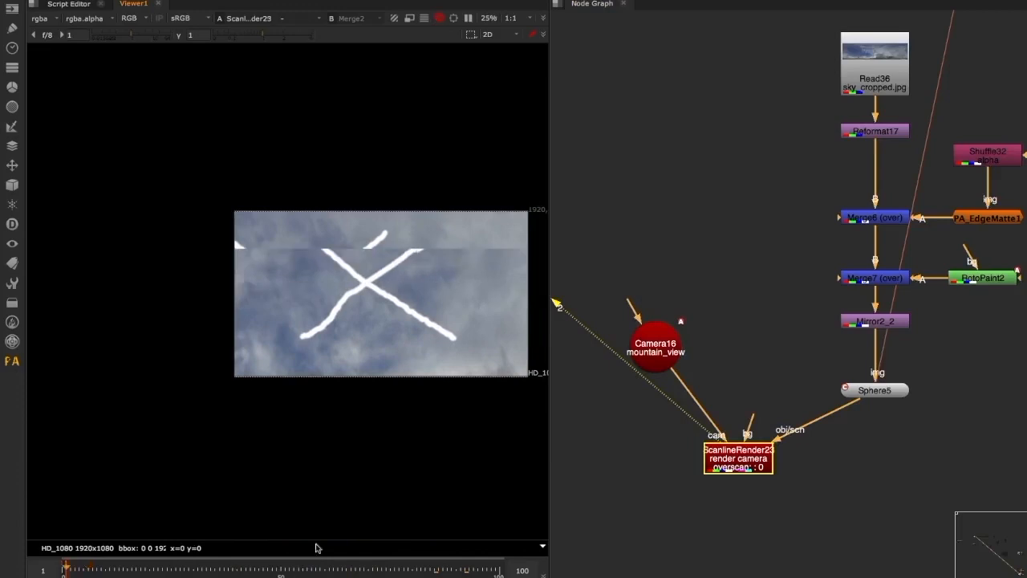
middle_click_drag(841, 385, 799, 404)
middle_click_drag(746, 338, 703, 363)
left_click(707, 404)
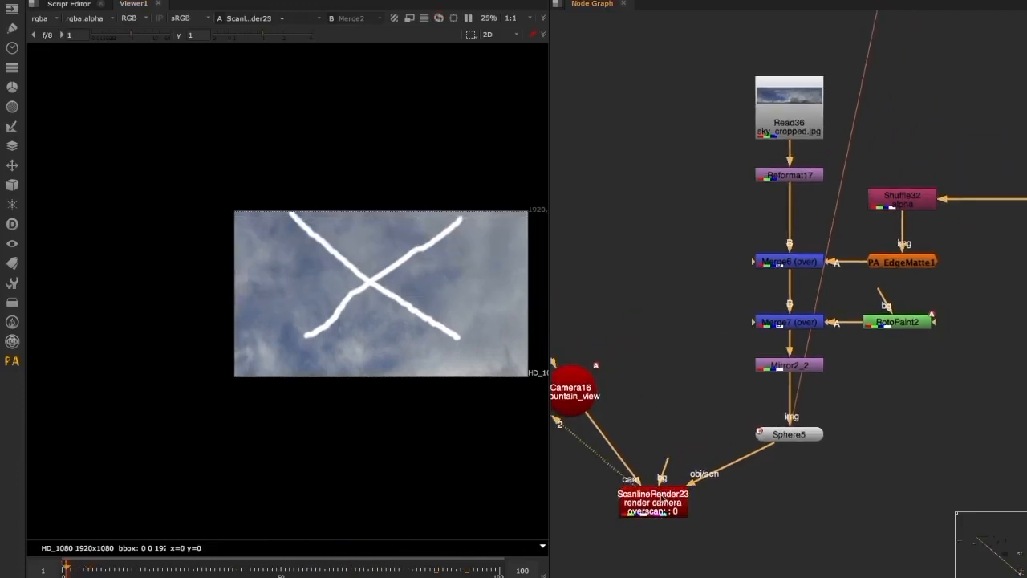
View Merge6 and examine the sky detail inside the coverage outline
left_click(790, 261)
key("1")
key("f")
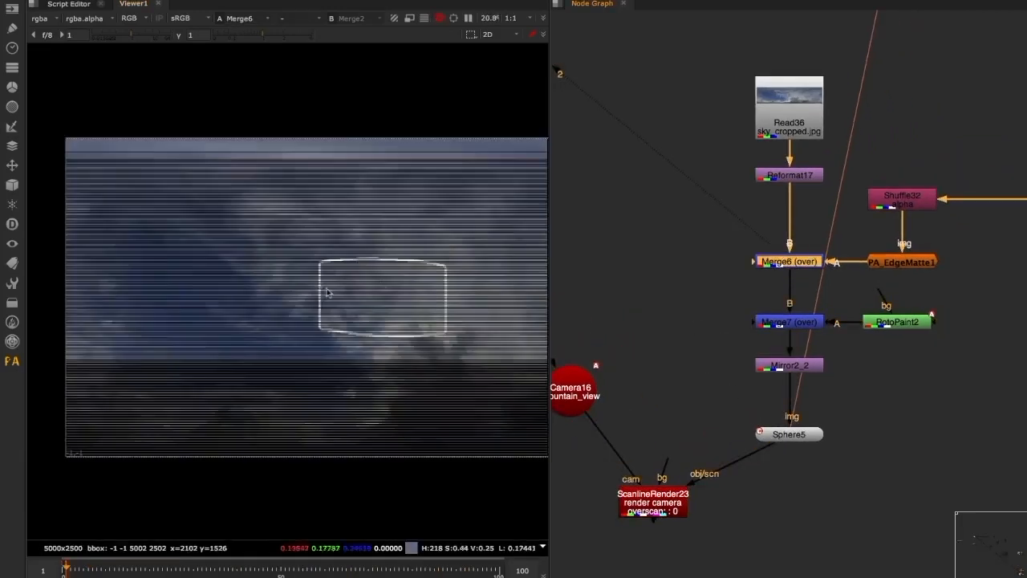
scroll(381, 298, "up", 3)
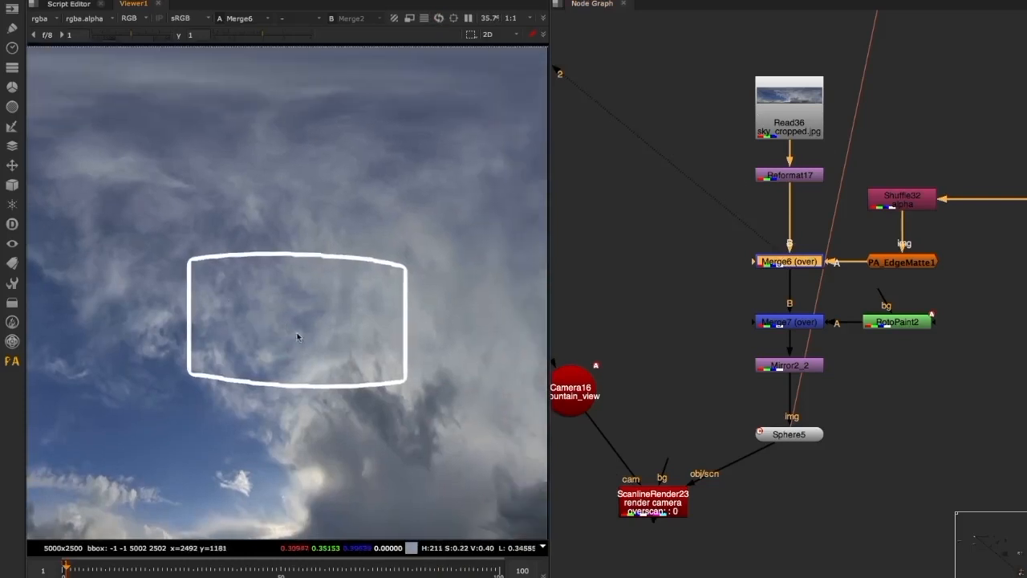
scroll(282, 319, "up", 2)
scroll(282, 317, "down", 1)
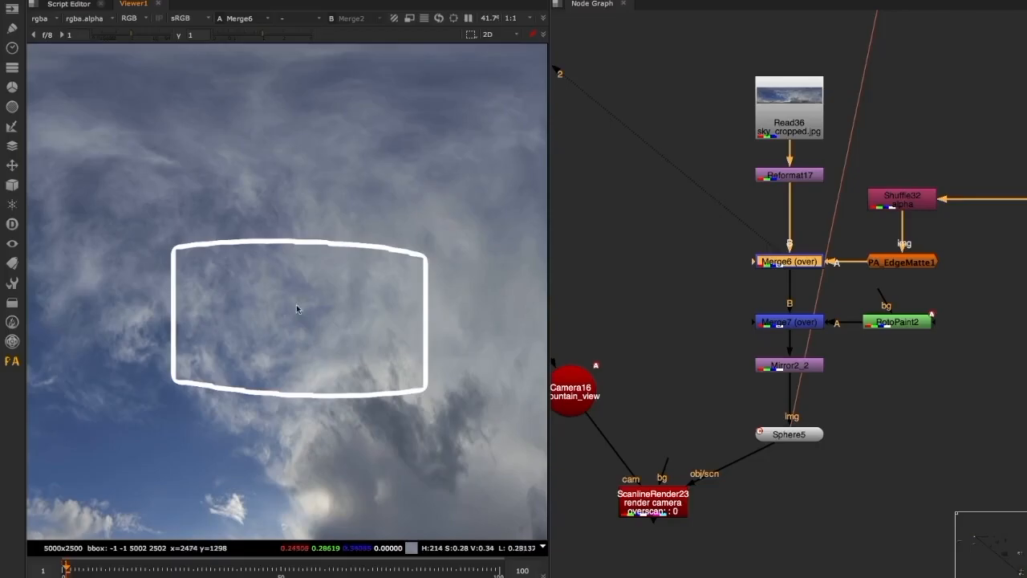
scroll(296, 309, "down", 2)
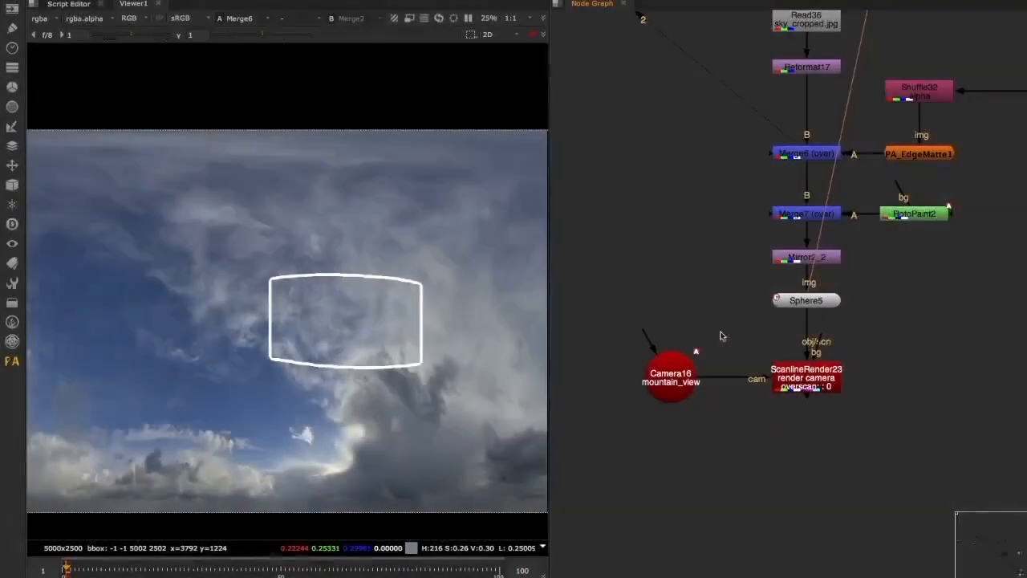
Line up the ScanlineRender and mountain_view camera in a row directly beneath the sphere
left_click_drag(607, 330, 910, 428)
left_click_drag(819, 380, 818, 372)
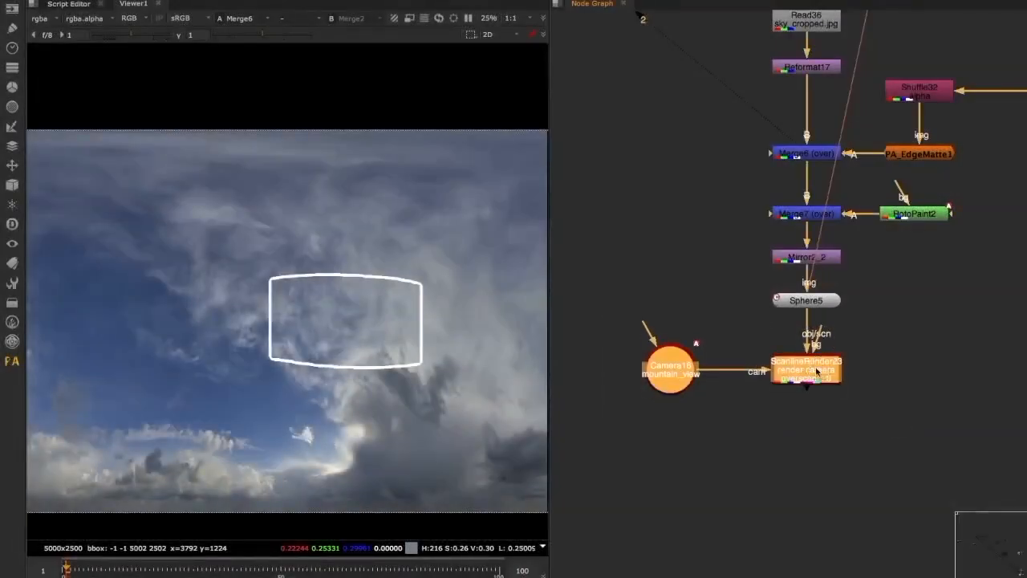
left_click(761, 321)
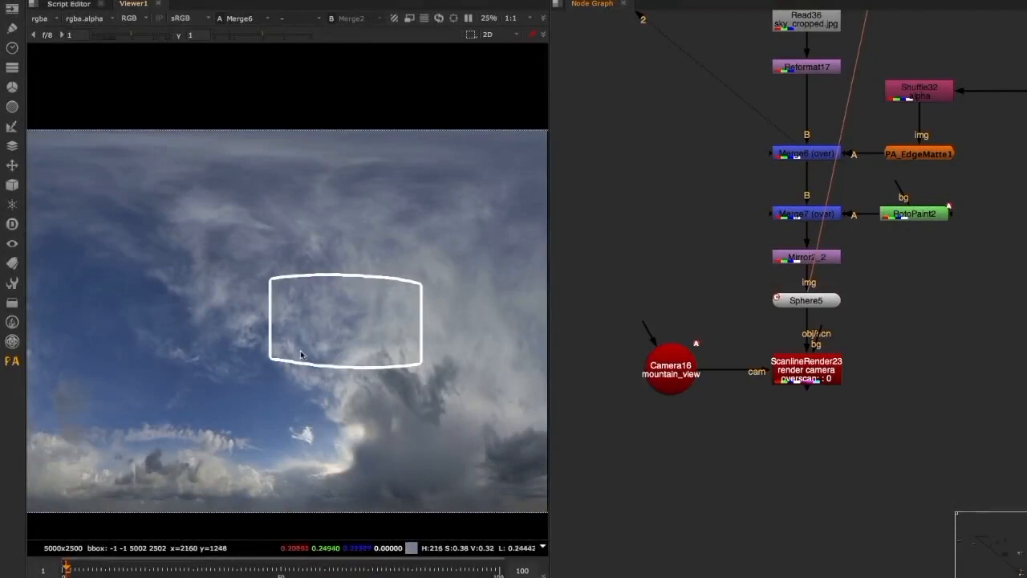
middle_click_drag(295, 318, 325, 300)
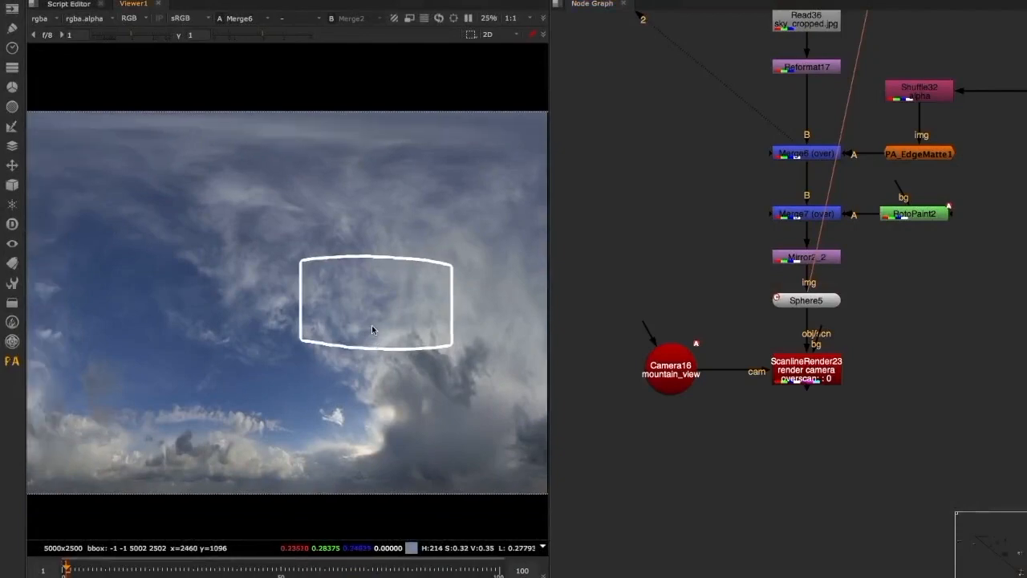